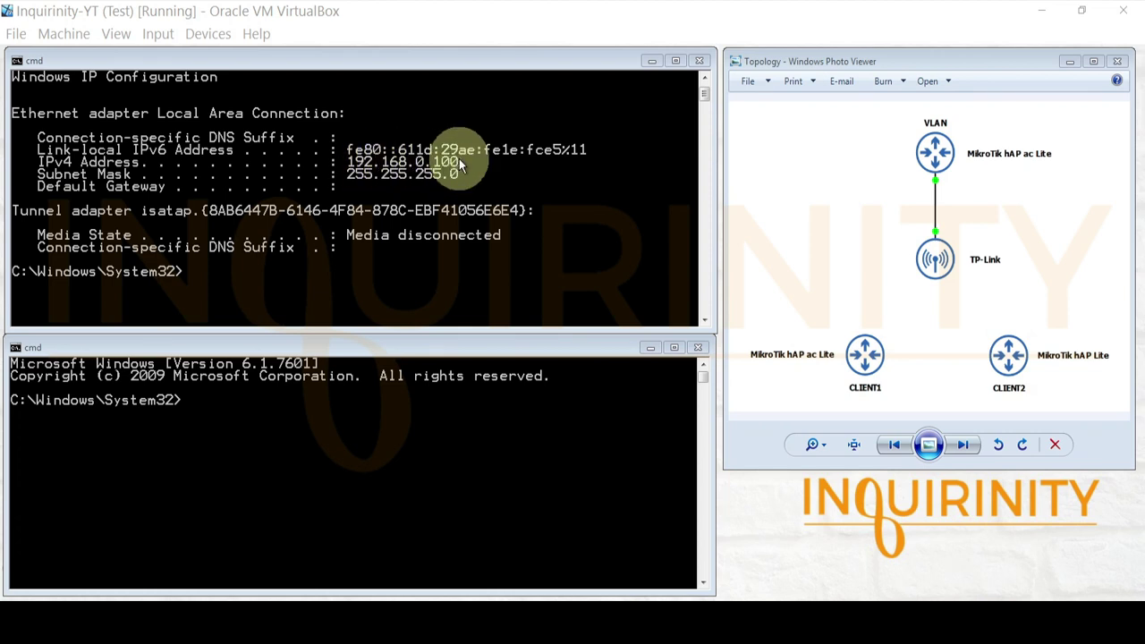
- Check that ipconfig shows IPv4 192.168.0.100 with mask 255.255.255.0, then switch to the second prompt
{"action": "left_click", "coordinate": [237, 442]}
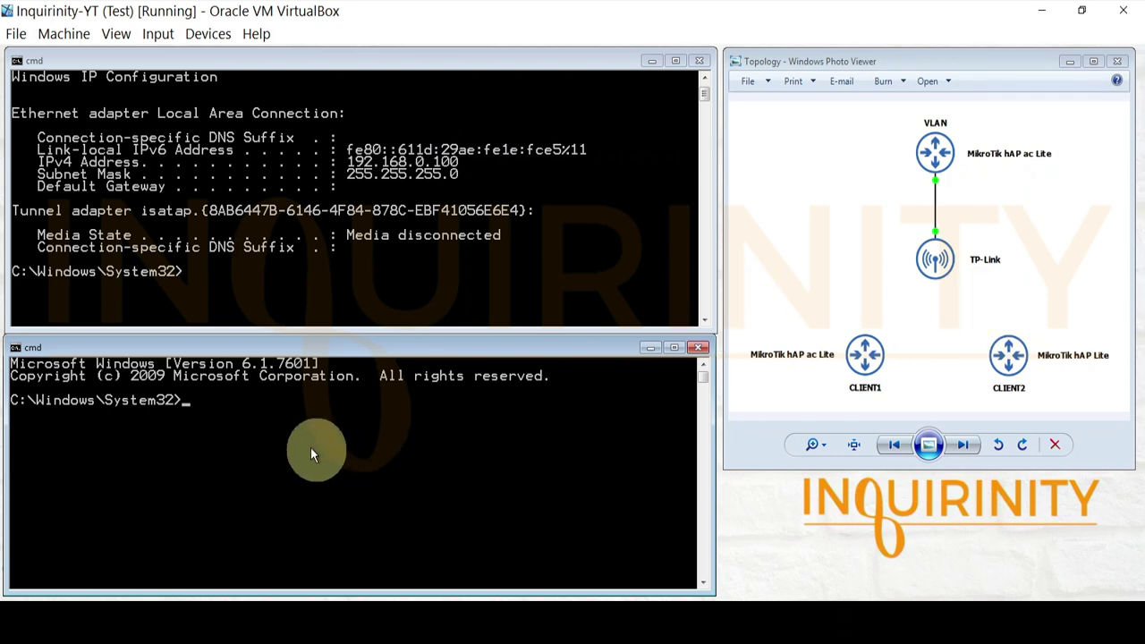
- Ping the access point at 192.168.0.254 and get 4/4 replies
{"action": "type", "text": "ping "}
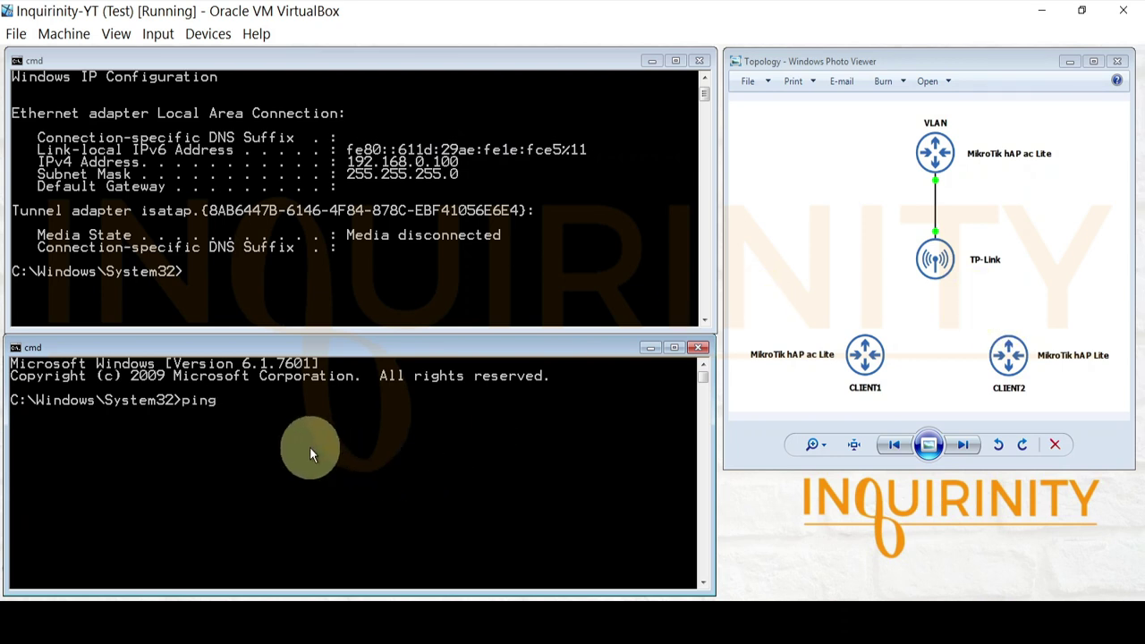
{"action": "type", "text": "192.168.0.254"}
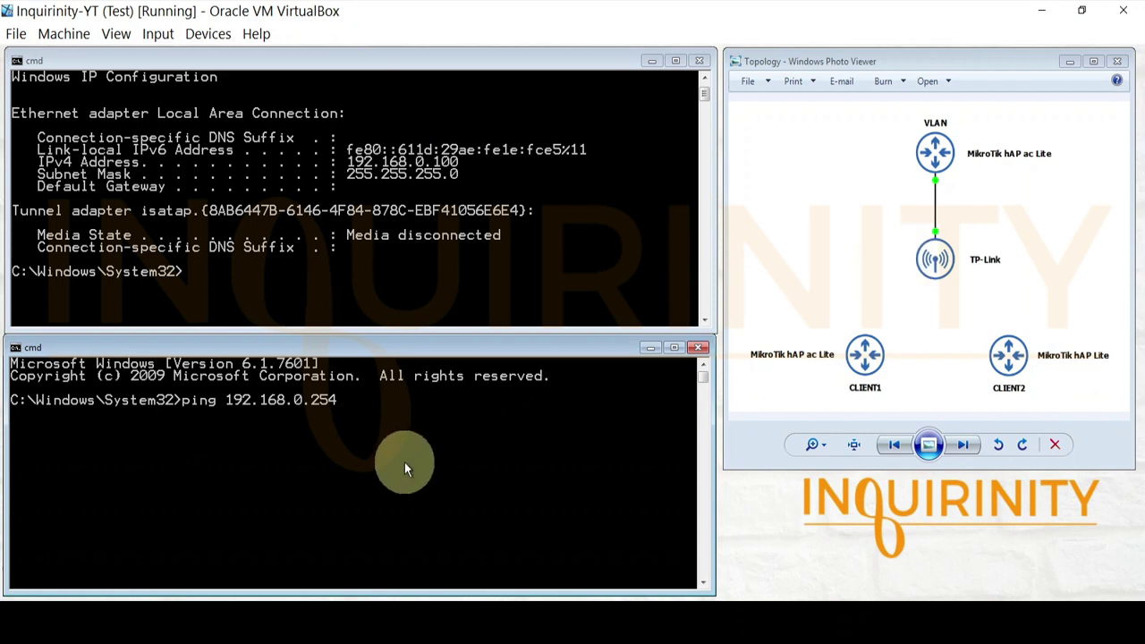
{"action": "key", "text": "Return"}
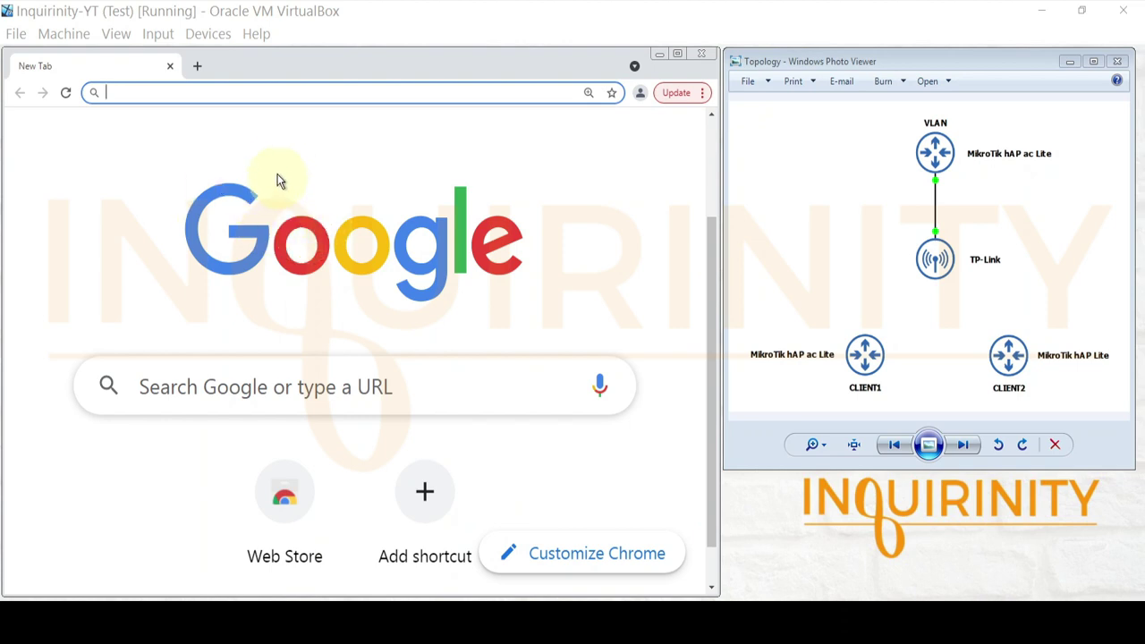
- Load the EAP110-Outdoor login page by browsing to 192.168.0.254
{"action": "left_click", "coordinate": [230, 95]}
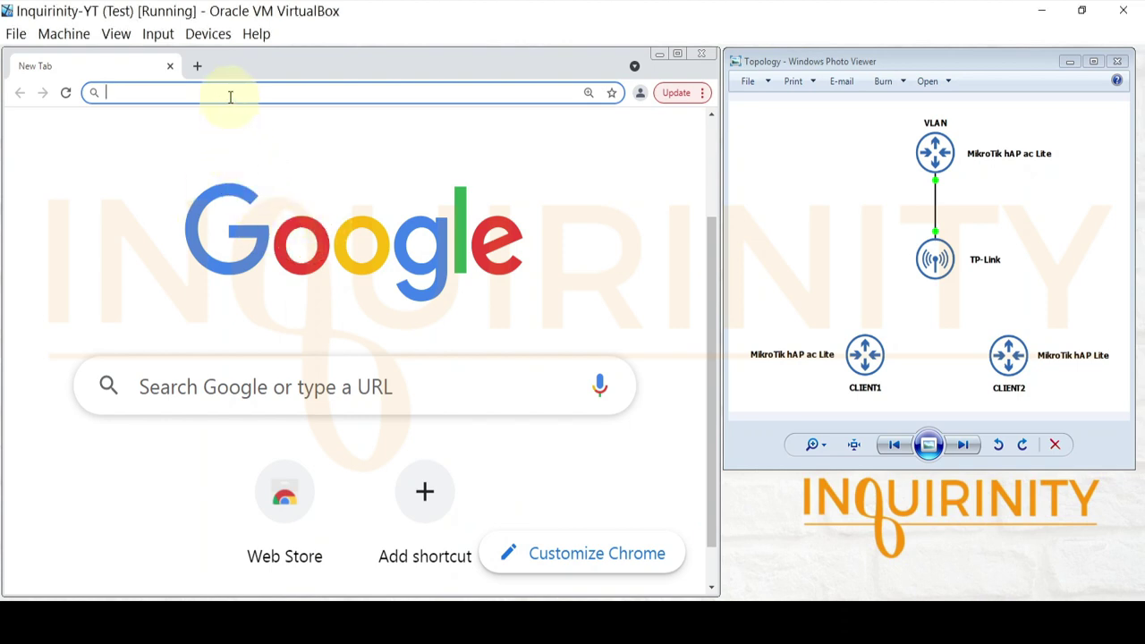
{"action": "type", "text": "192"}
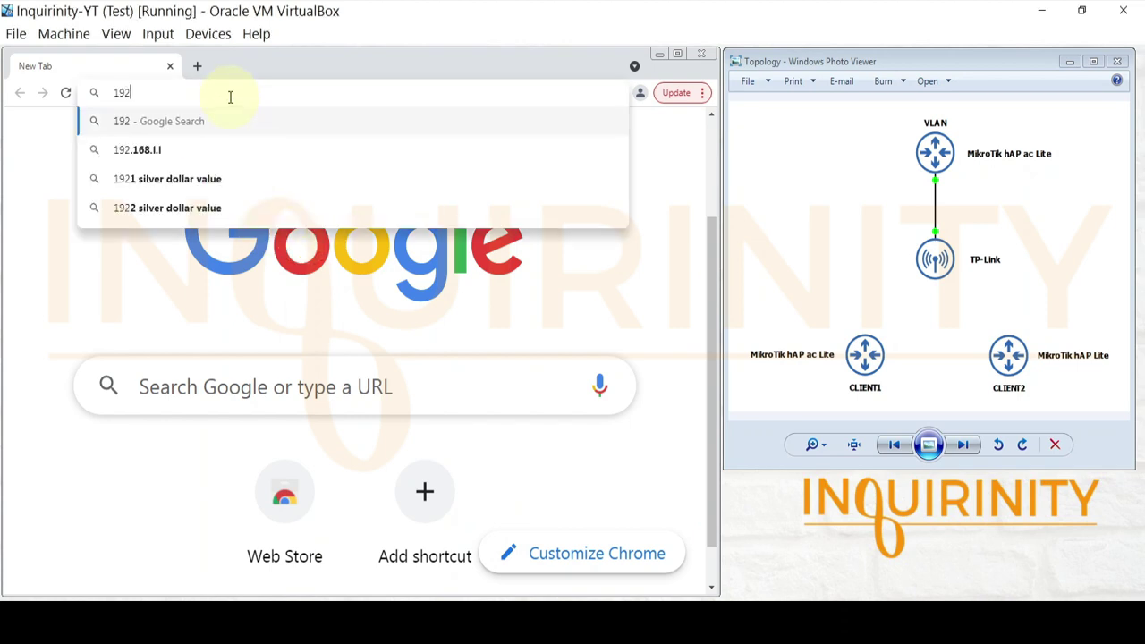
{"action": "type", "text": ".168."}
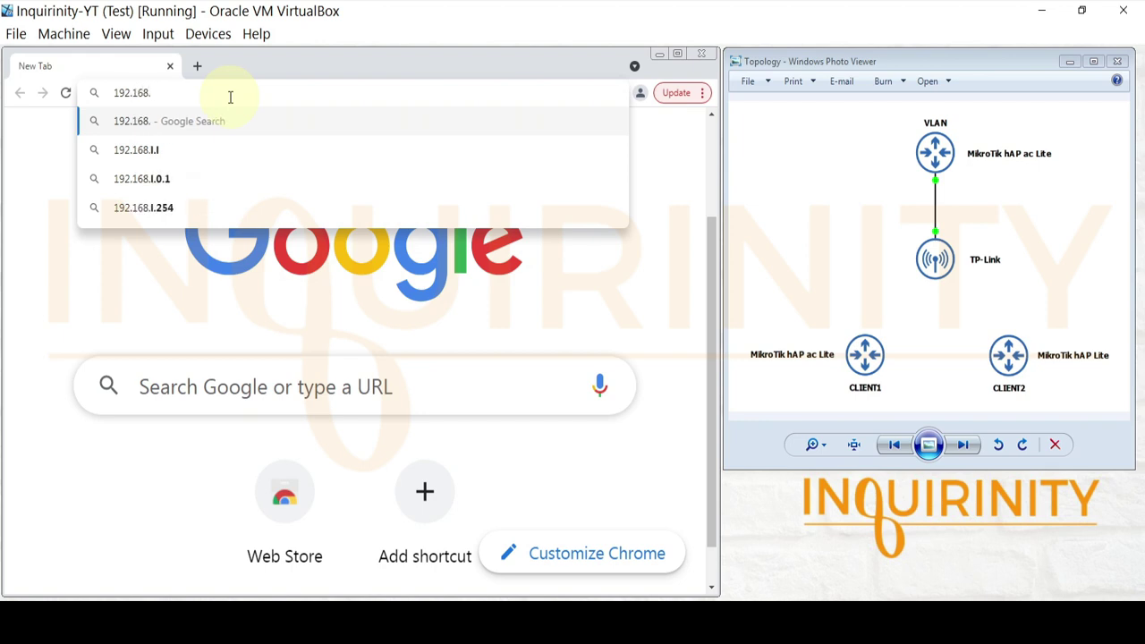
{"action": "type", "text": "0.254"}
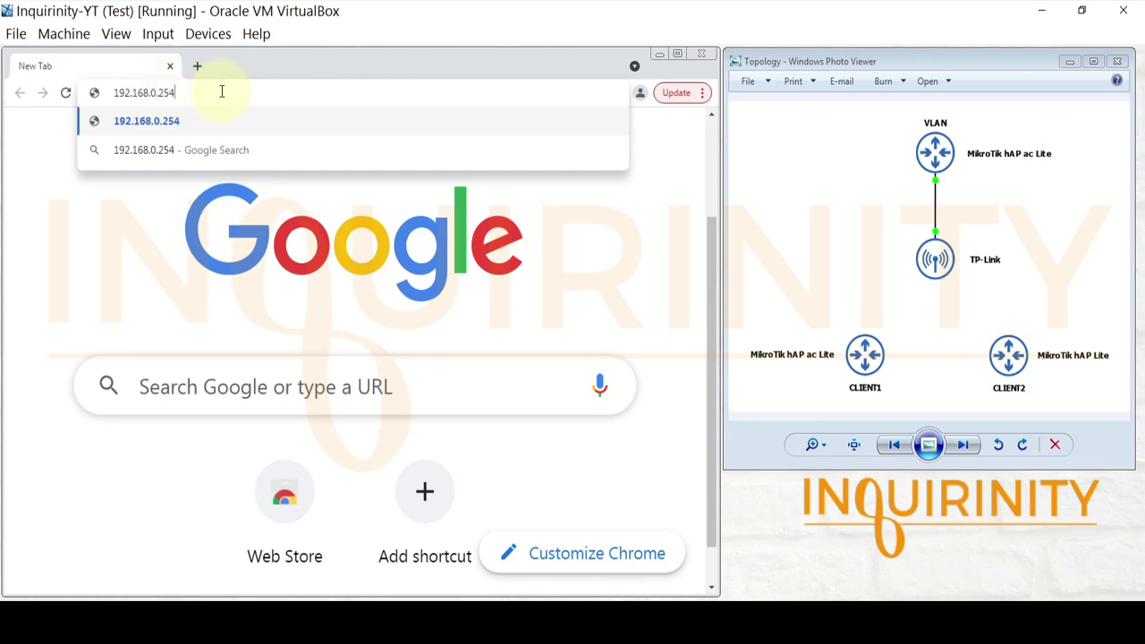
{"action": "key", "text": "Return"}
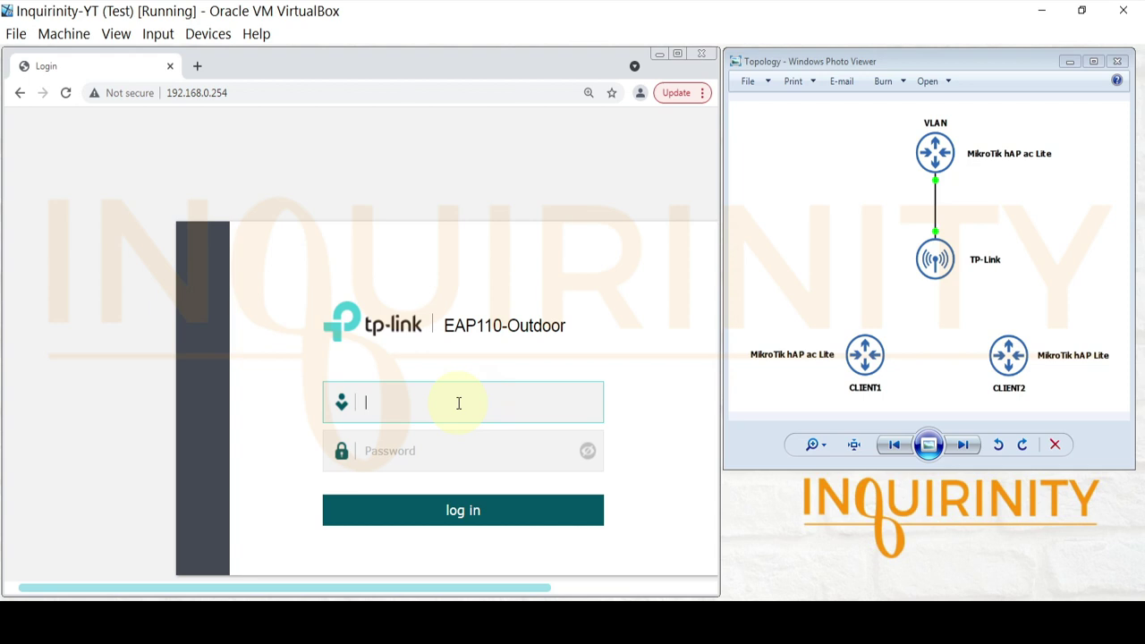
- Log in with the default username and password, revealing the password to verify it
{"action": "type", "text": "admin"}
{"action": "left_click", "coordinate": [428, 450]}
{"action": "type", "text": "admin"}
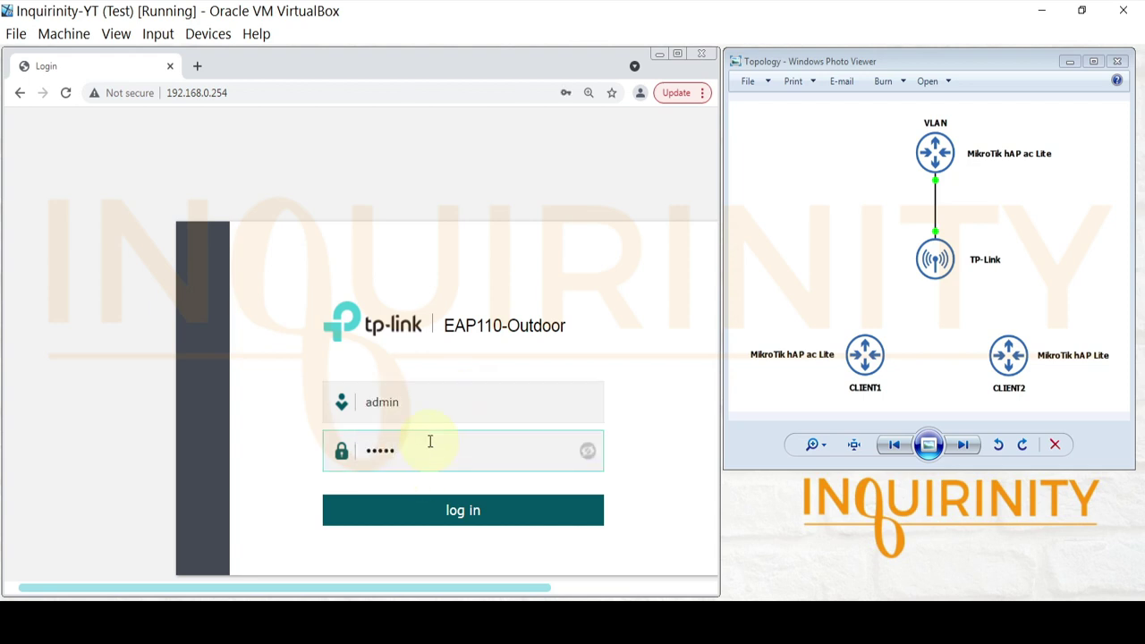
{"action": "left_click", "coordinate": [588, 451]}
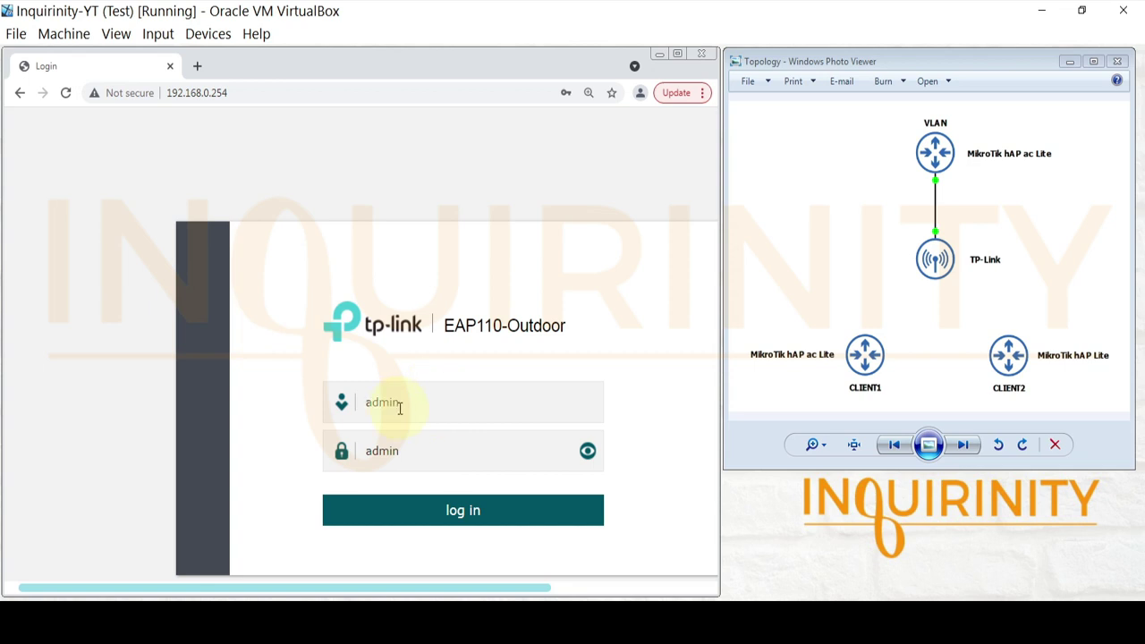
{"action": "left_click", "coordinate": [475, 512]}
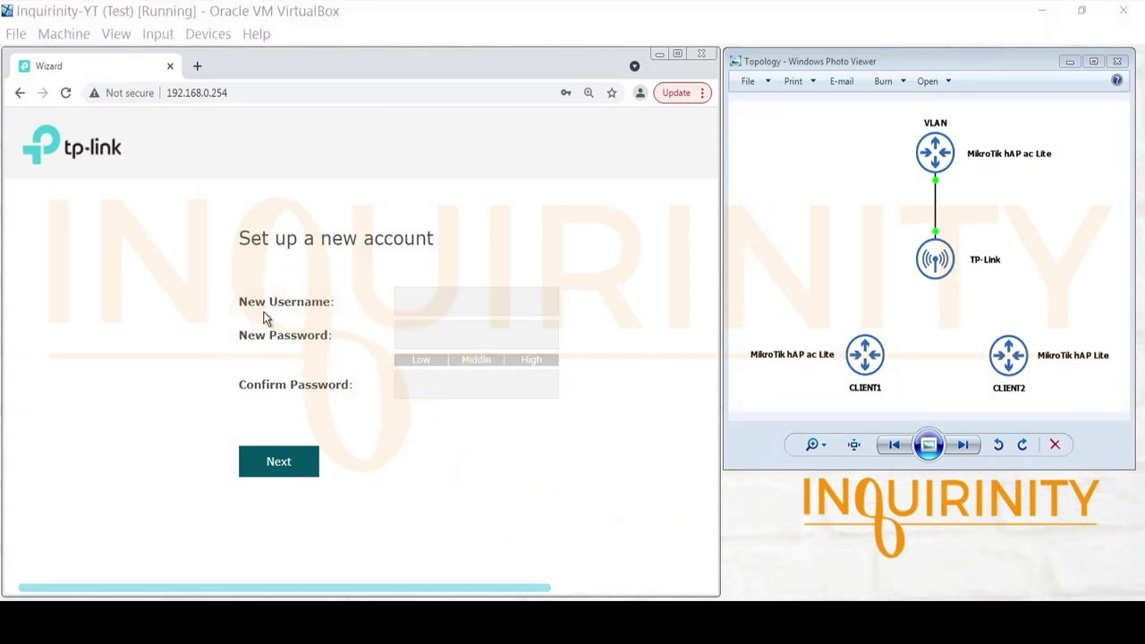
{"action": "left_click", "coordinate": [435, 301]}
- Create the new admin account from the saved username with a confirmed new password
{"action": "left_click", "coordinate": [420, 346]}
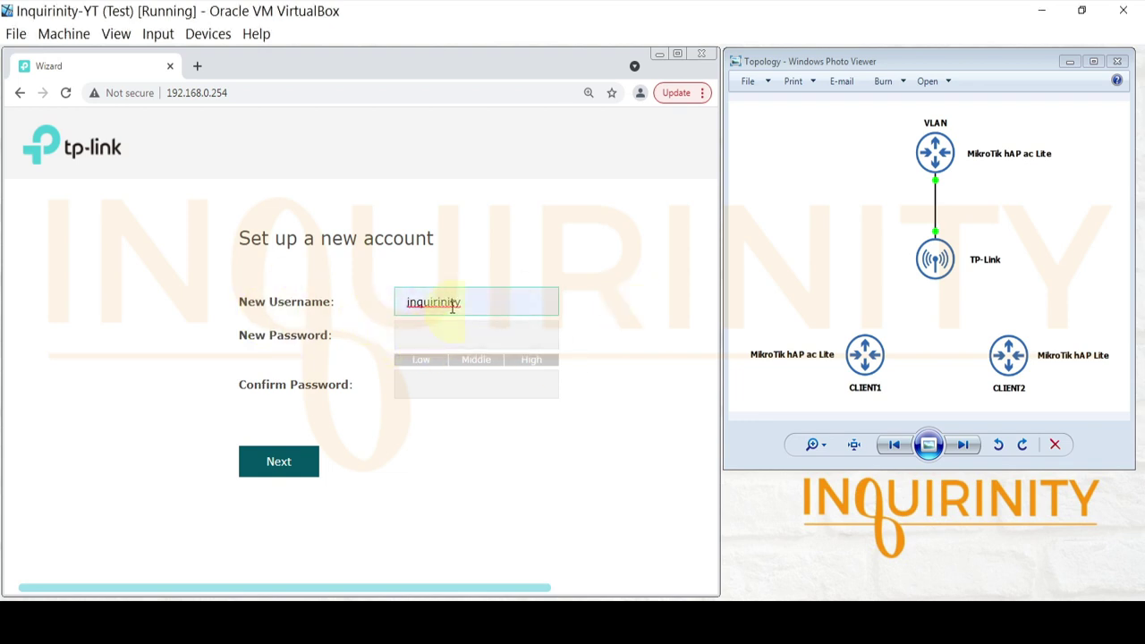
{"action": "left_click", "coordinate": [433, 329]}
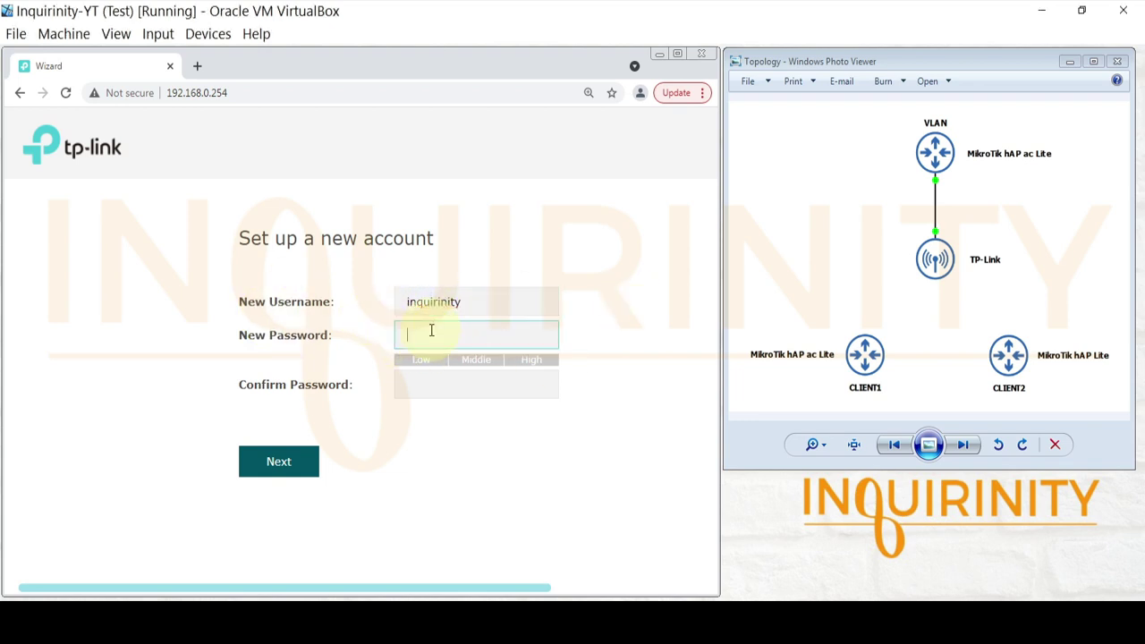
{"action": "type", "text": "••••••"}
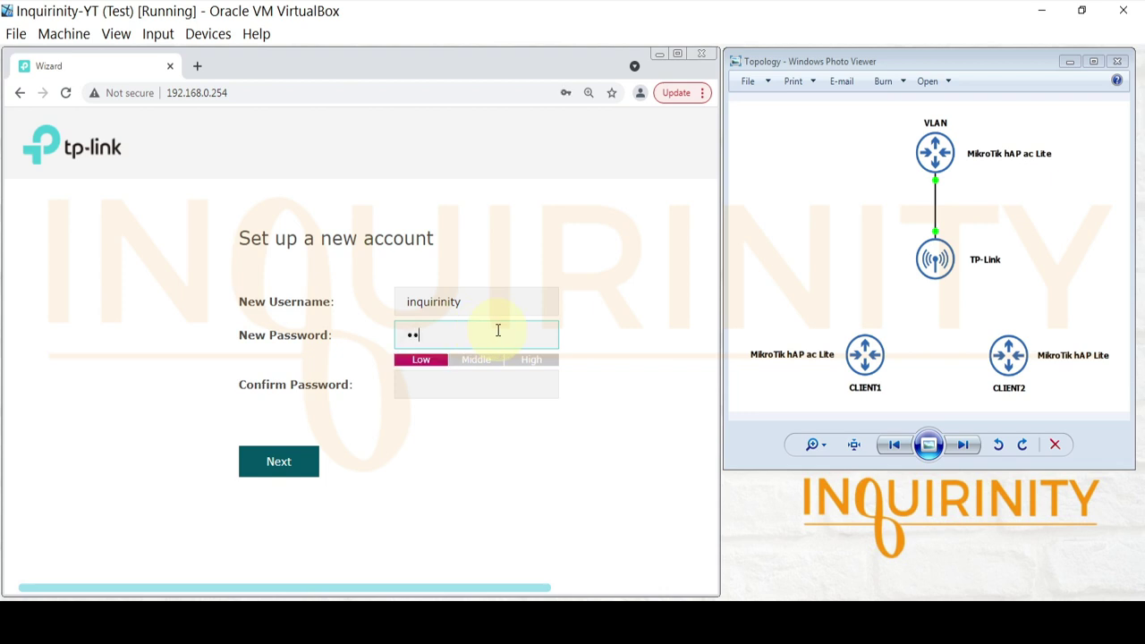
{"action": "type", "text": "••"}
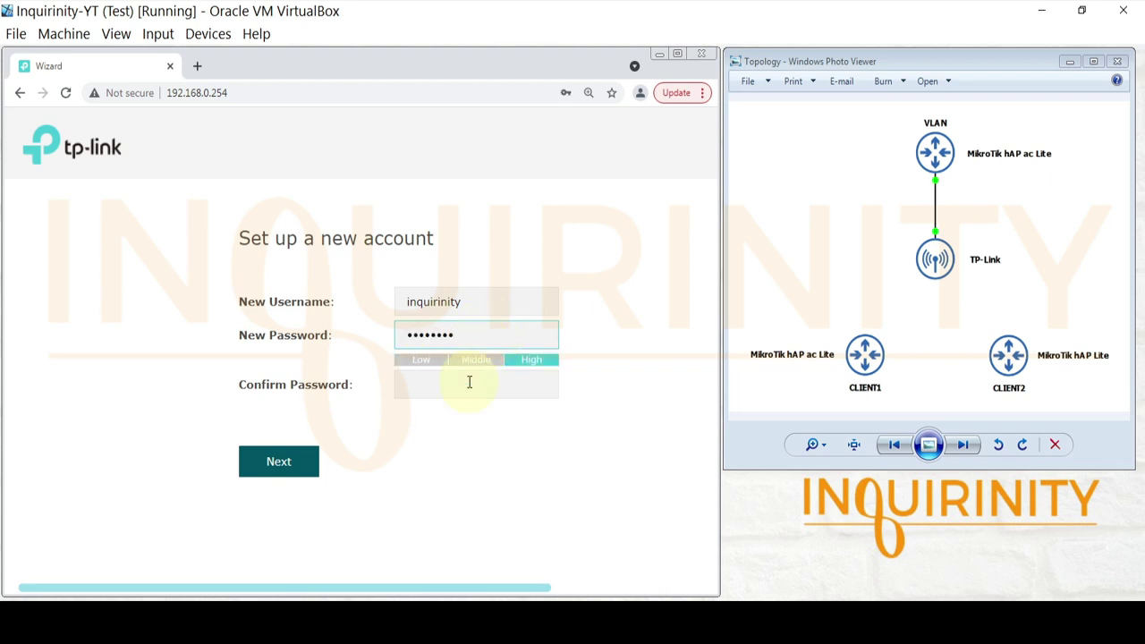
{"action": "left_click", "coordinate": [468, 385]}
{"action": "type", "text": "•••••"}
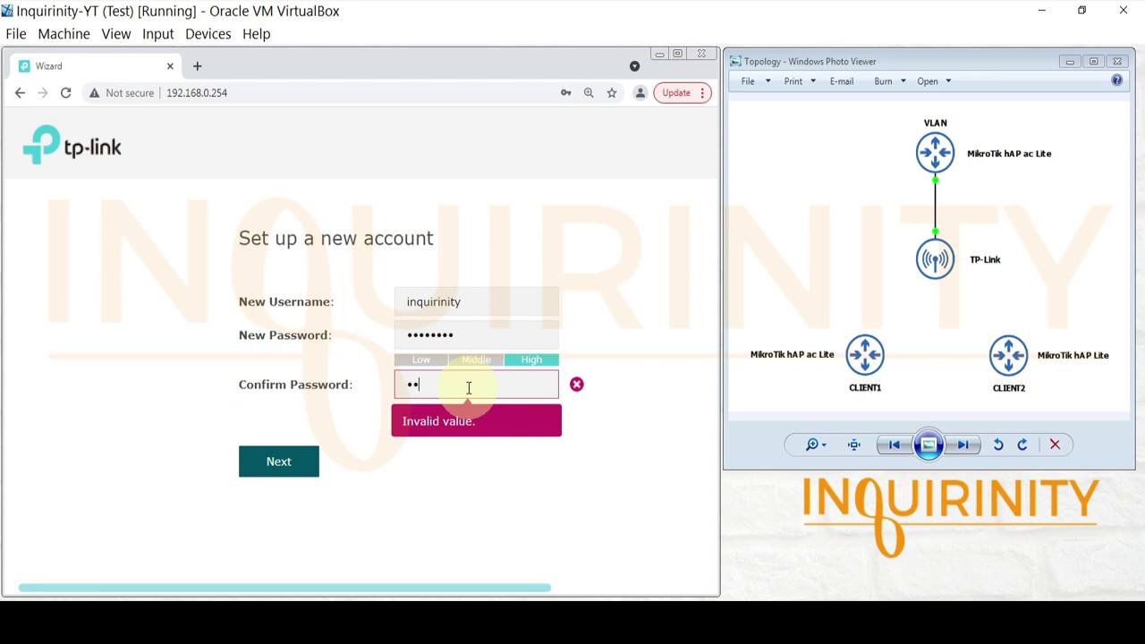
{"action": "type", "text": "•••"}
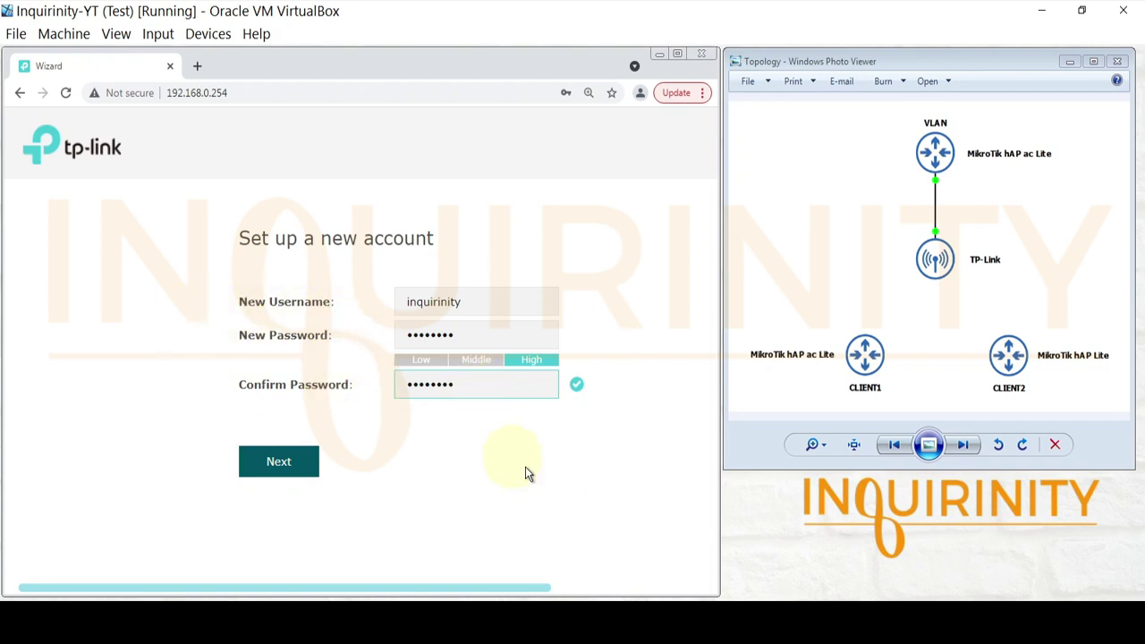
{"action": "key", "text": "alt+Tab"}
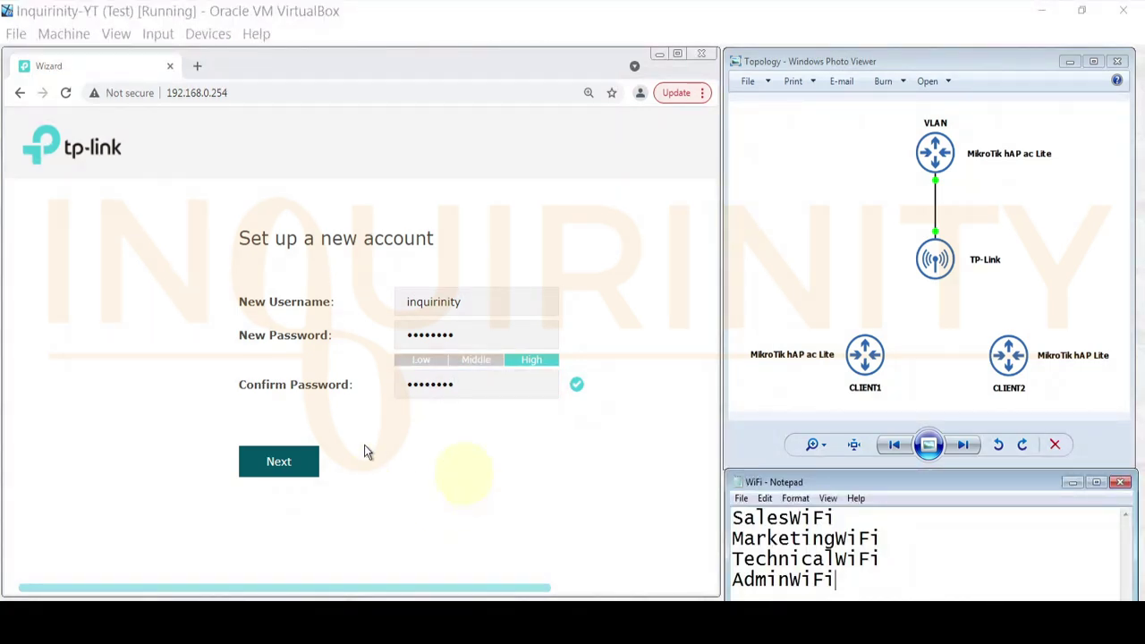
{"action": "left_click", "coordinate": [290, 474]}
{"action": "left_click", "coordinate": [278, 467]}
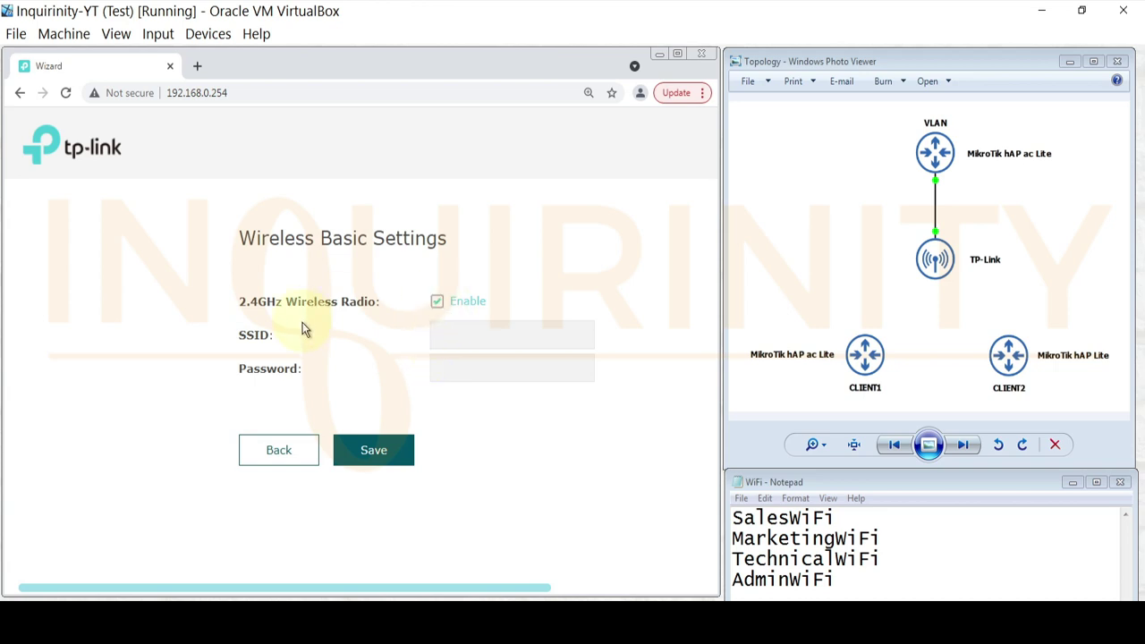
- Name the 2.4GHz network SalesWiFi and fill in the saved Wi-Fi password
{"action": "left_click", "coordinate": [445, 327]}
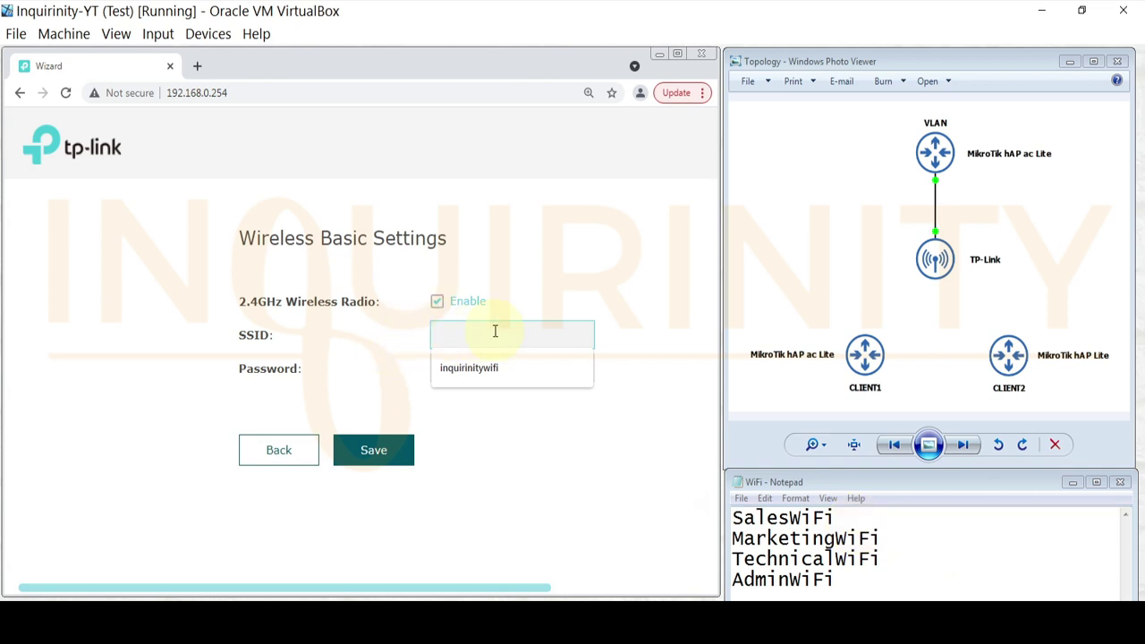
{"action": "type", "text": "sa"}
{"action": "key", "text": "BackSpace"}
{"action": "key", "text": "BackSpace"}
{"action": "type", "text": "SalesWiF"}
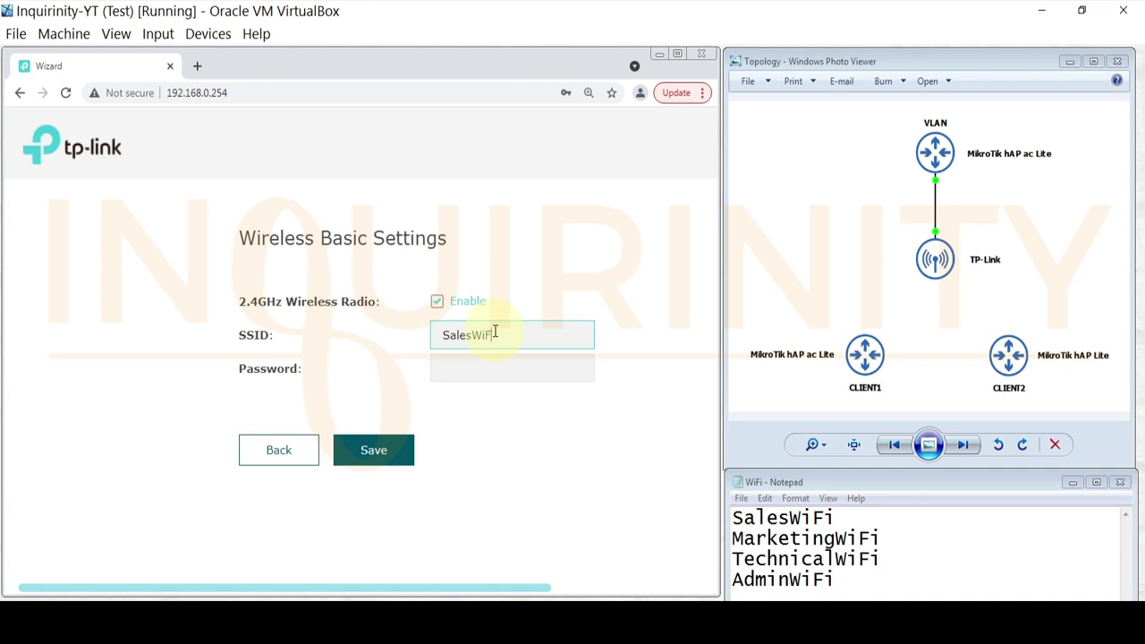
{"action": "type", "text": "i"}
{"action": "left_click", "coordinate": [486, 369]}
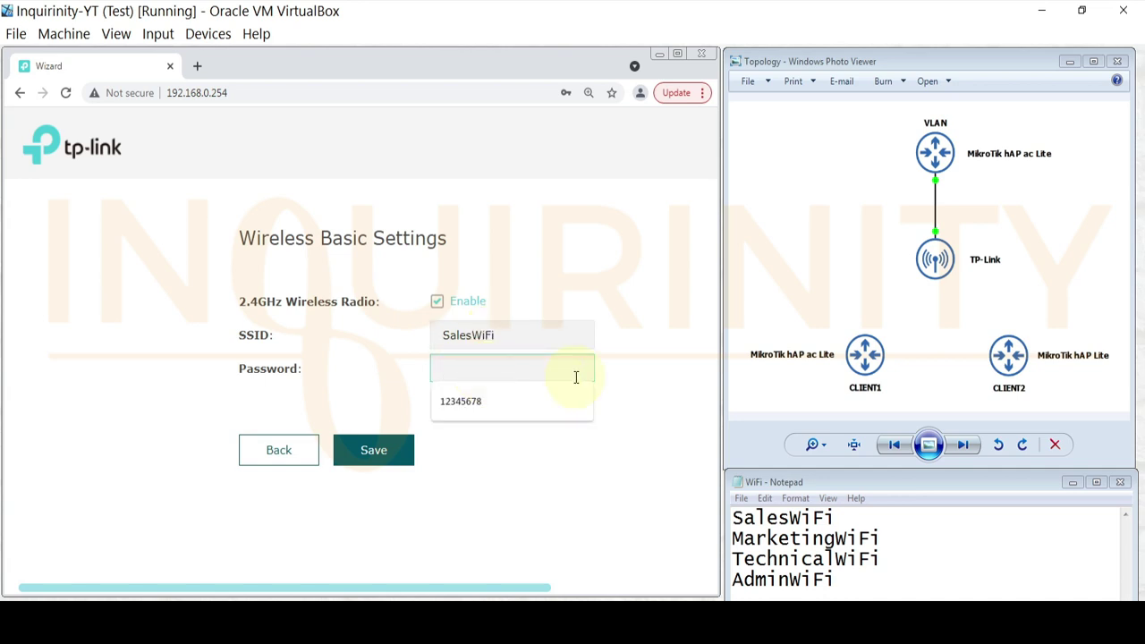
{"action": "left_click", "coordinate": [485, 402]}
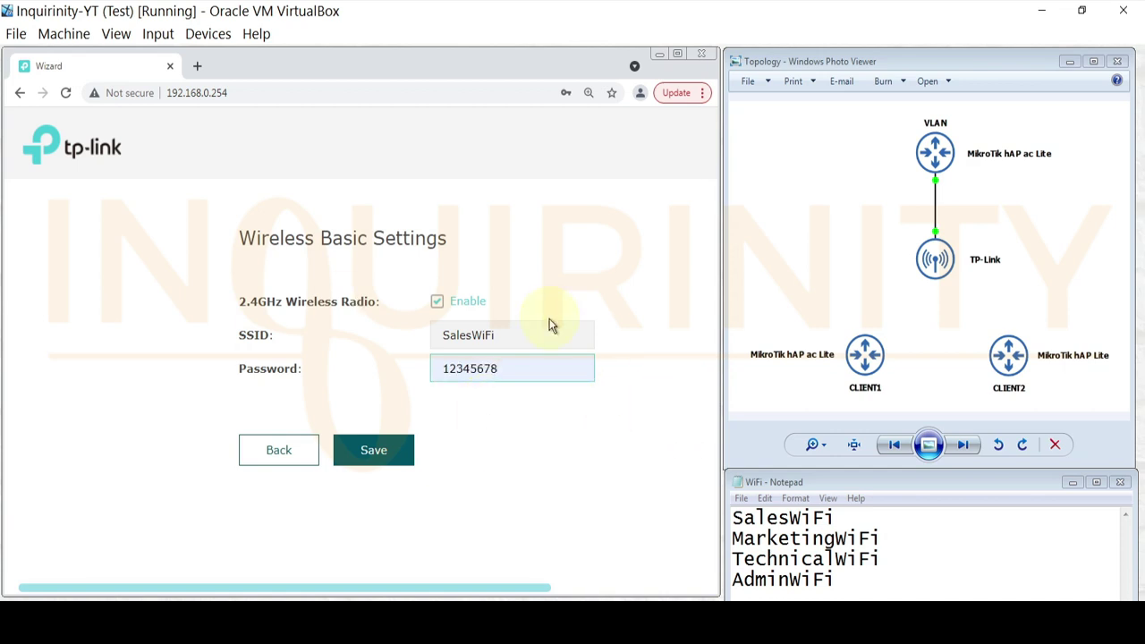
- Save the wireless settings, confirm the new-network connection and finish the wizard
{"action": "left_click", "coordinate": [386, 462]}
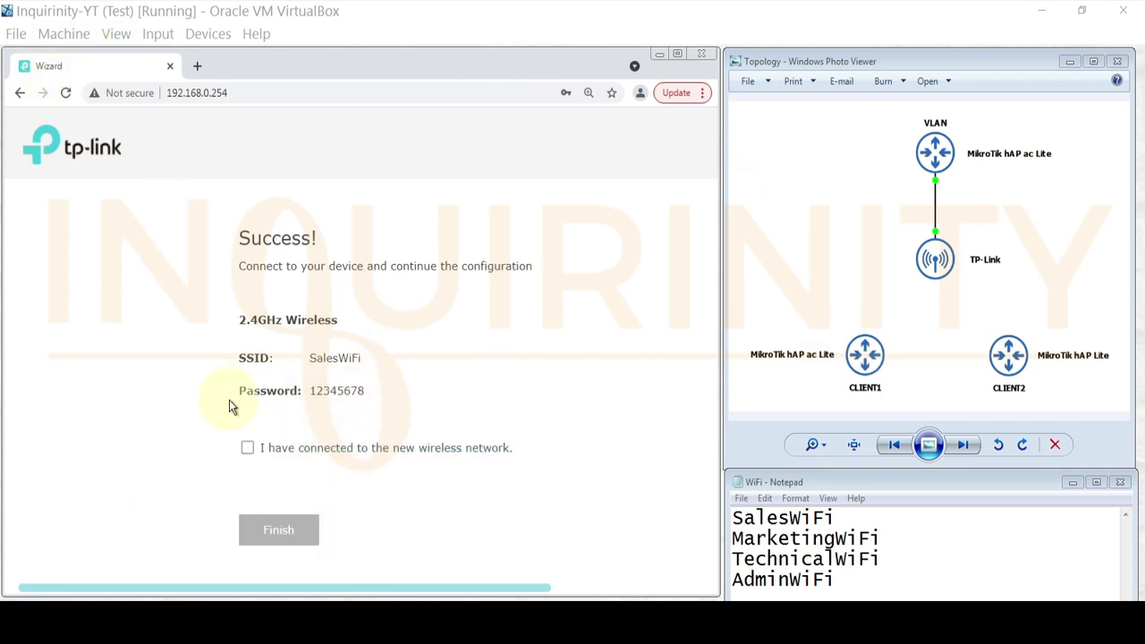
{"action": "left_click", "coordinate": [247, 450]}
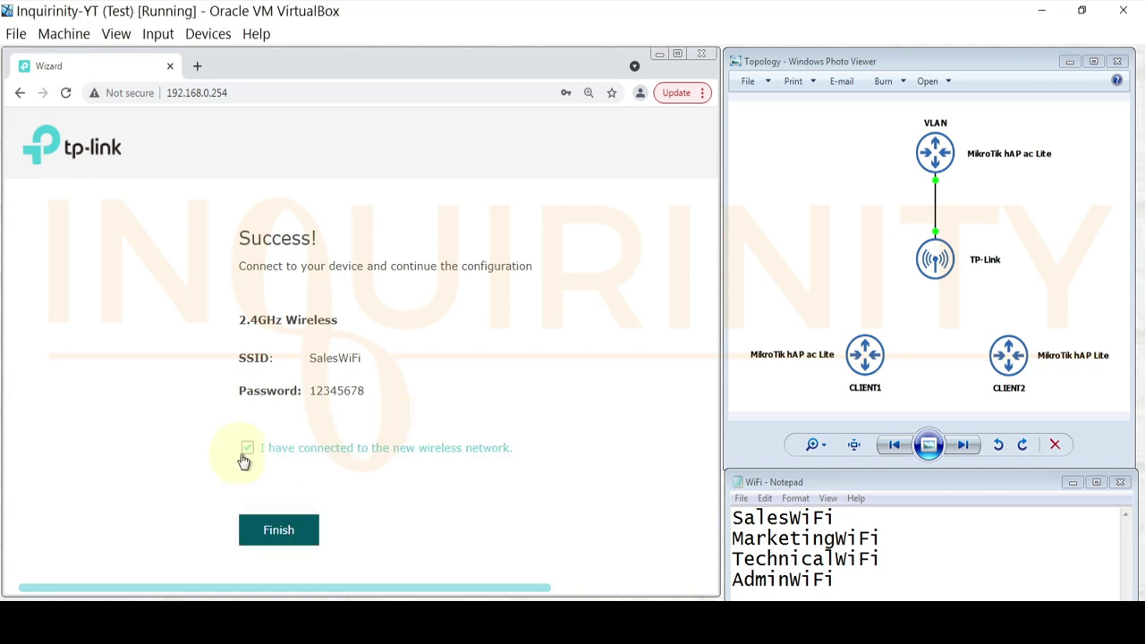
{"action": "left_click", "coordinate": [284, 537]}
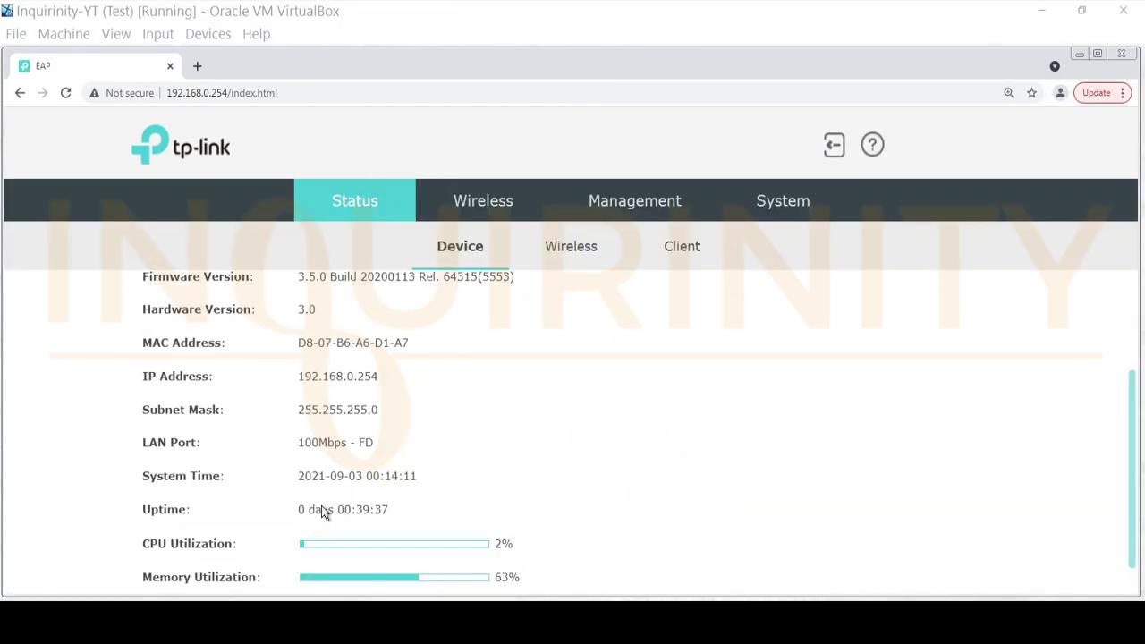
{"action": "left_click", "coordinate": [381, 220]}
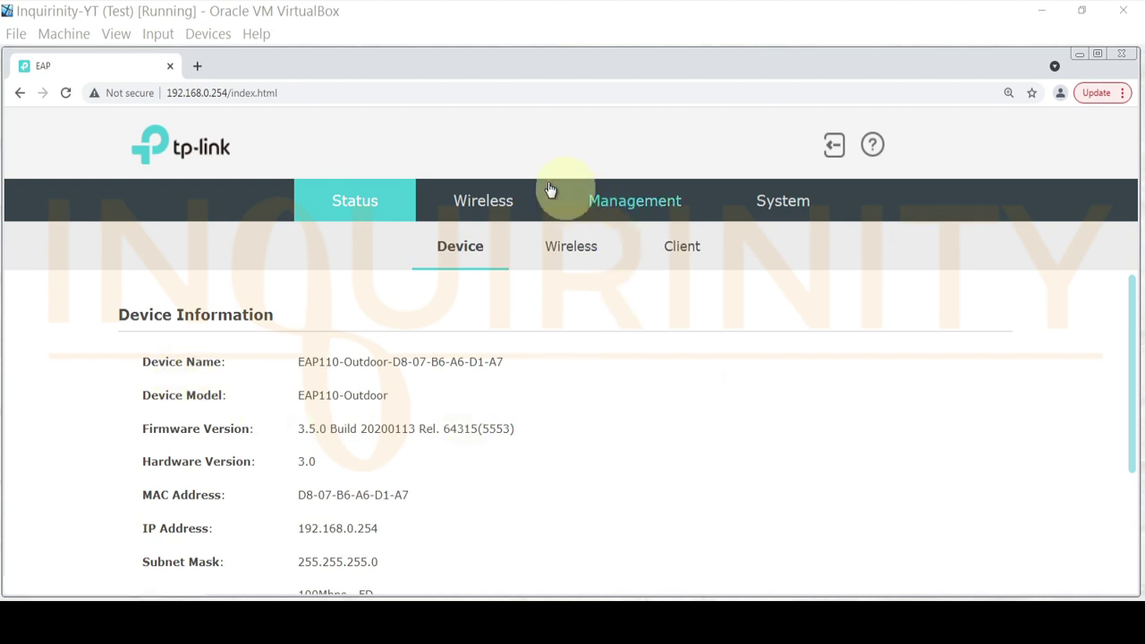
{"action": "left_click", "coordinate": [486, 211]}
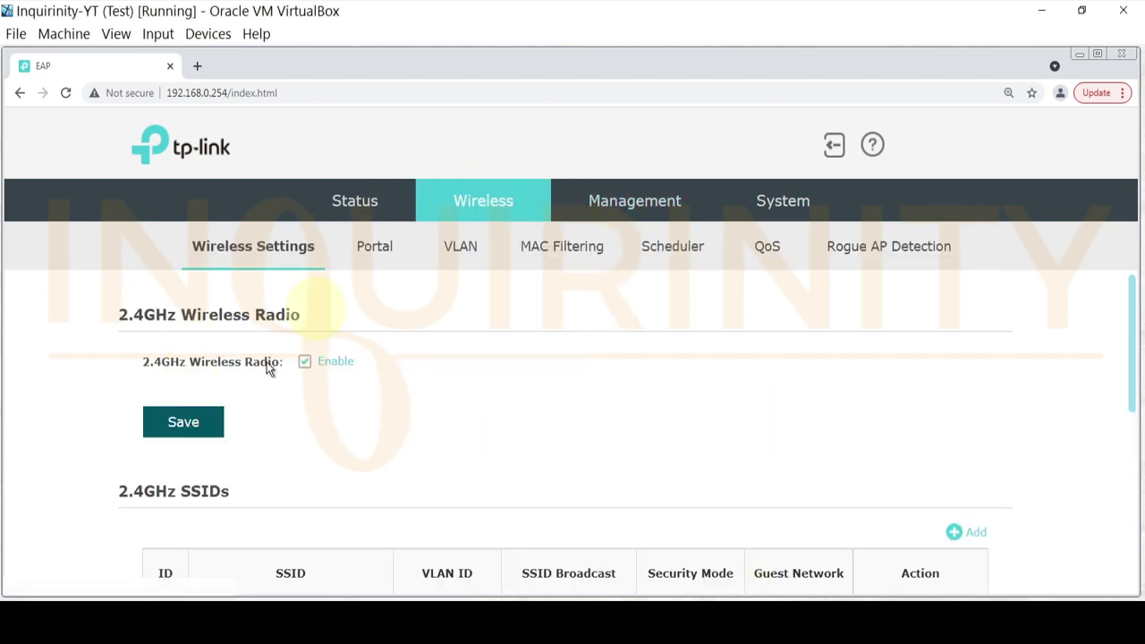
{"action": "scroll", "coordinate": [429, 399], "scroll_direction": "down", "scroll_amount": 2}
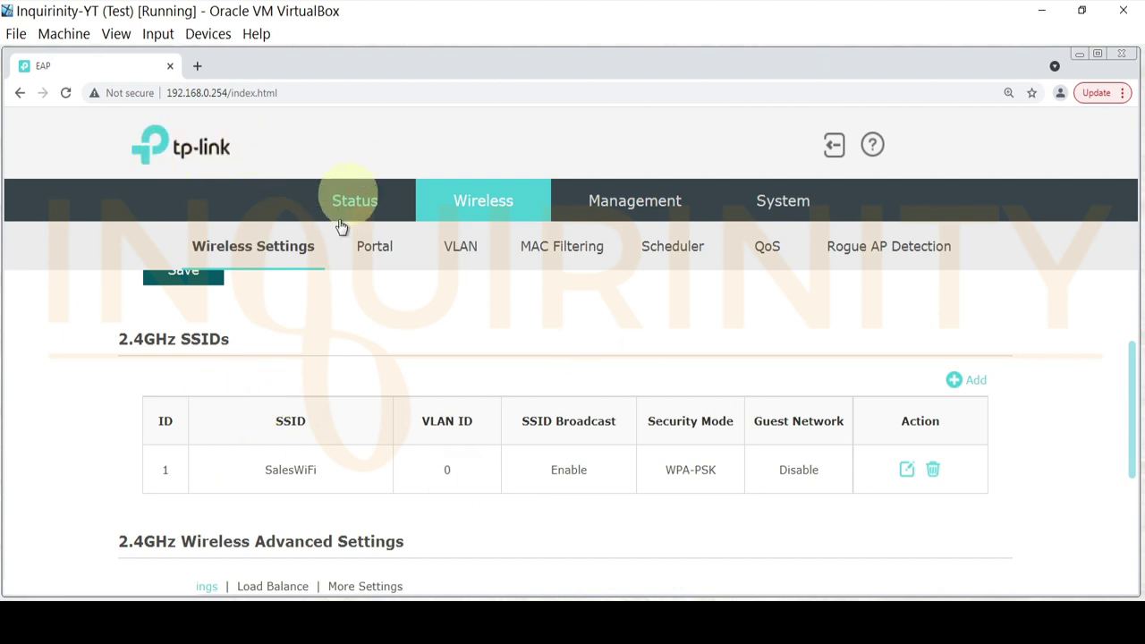
{"action": "scroll", "coordinate": [307, 434], "scroll_direction": "down", "scroll_amount": 3}
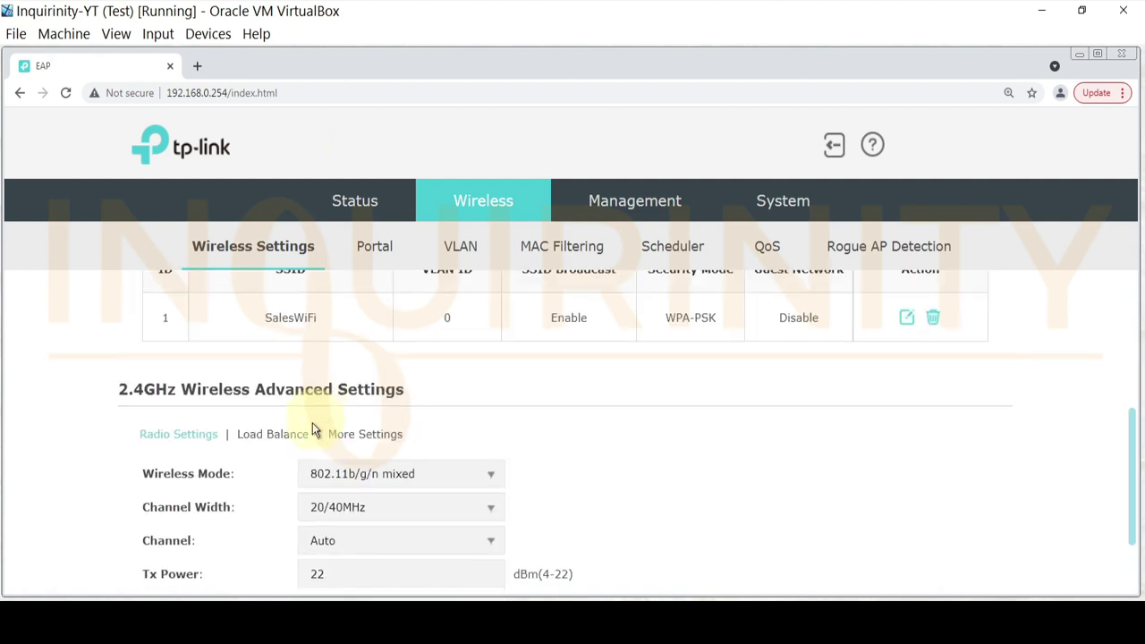
{"action": "scroll", "coordinate": [345, 544], "scroll_direction": "up", "scroll_amount": 2}
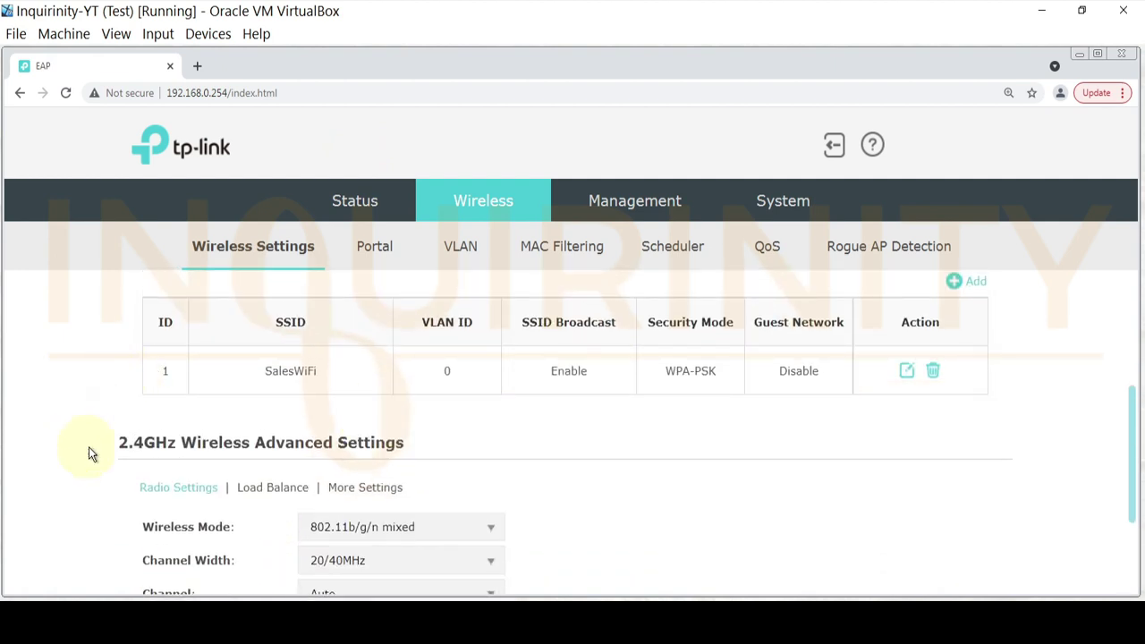
{"action": "scroll", "coordinate": [177, 473], "scroll_direction": "up", "scroll_amount": 1}
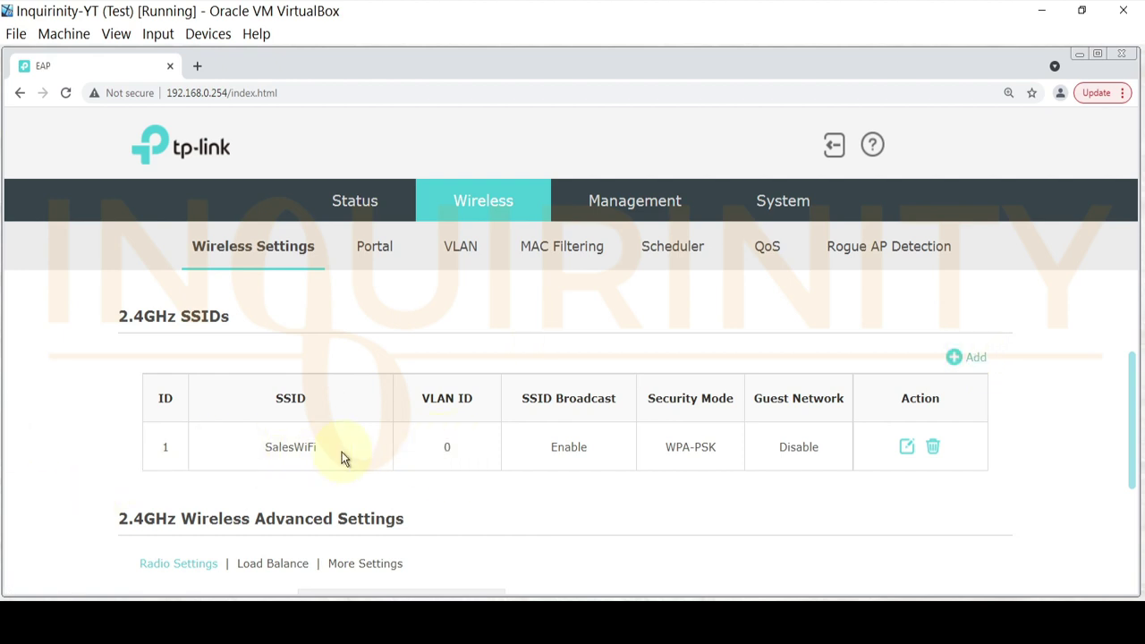
{"action": "scroll", "coordinate": [694, 509], "scroll_direction": "up", "scroll_amount": 1}
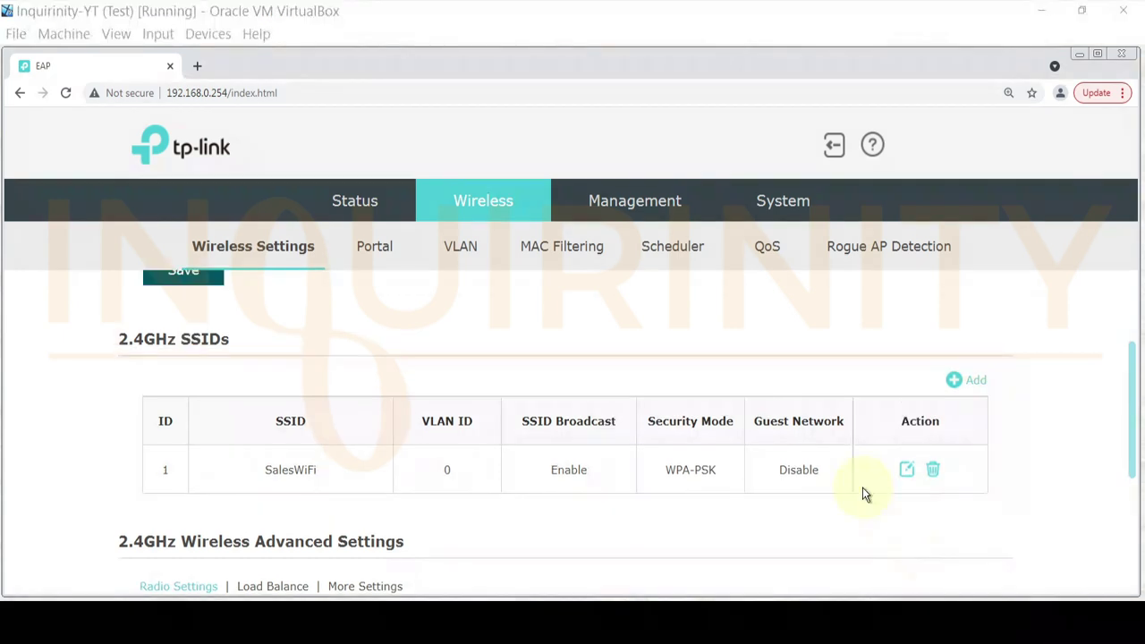
{"action": "left_click", "coordinate": [979, 390]}
- Start a new 2.4GHz SSID entry named MarketingWiFi
{"action": "left_click", "coordinate": [979, 390]}
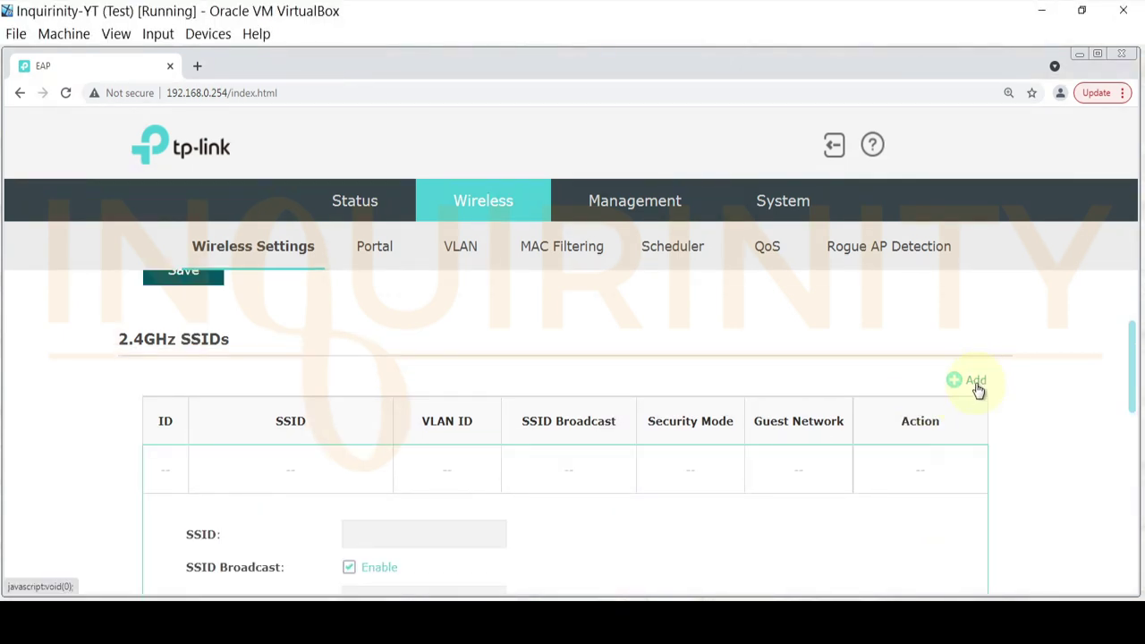
{"action": "scroll", "coordinate": [598, 537], "scroll_direction": "down", "scroll_amount": 1}
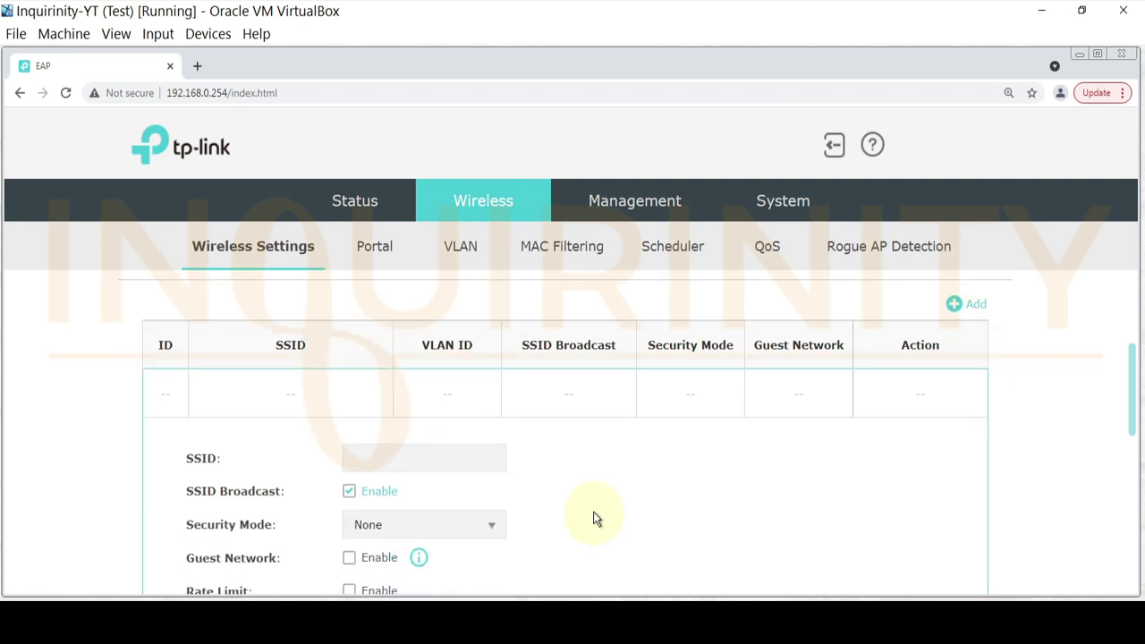
{"action": "scroll", "coordinate": [598, 513], "scroll_direction": "down", "scroll_amount": 1}
{"action": "left_click", "coordinate": [395, 387]}
{"action": "type", "text": "MarketingWiFi"}
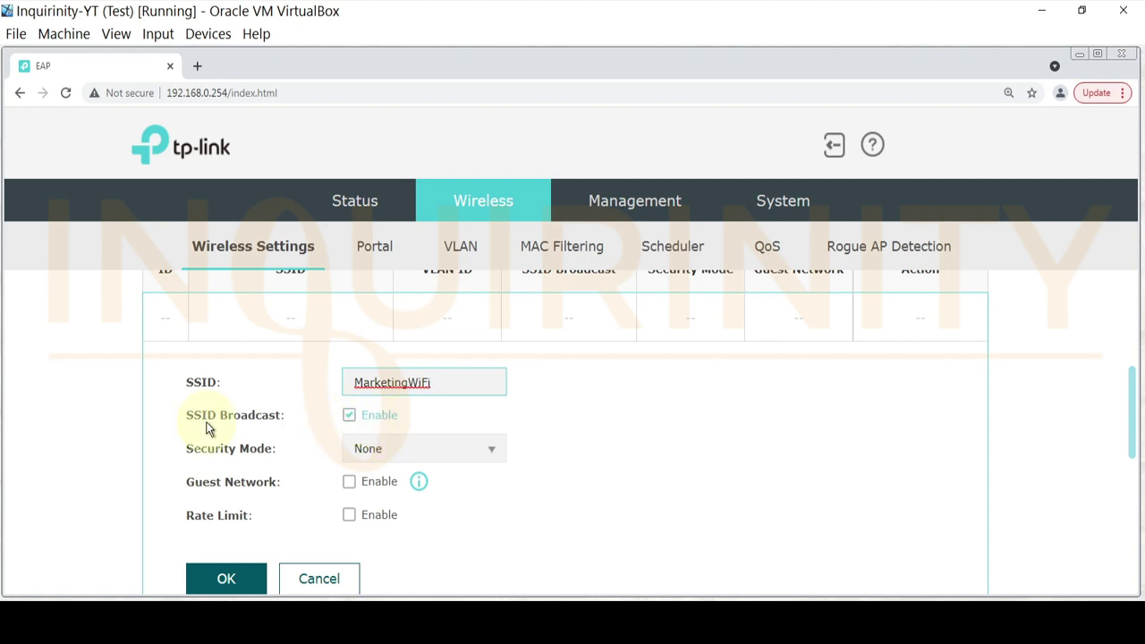
- Set MarketingWiFi's security mode to WPA-PSK with the WPA version left on Auto
{"action": "left_click", "coordinate": [491, 452]}
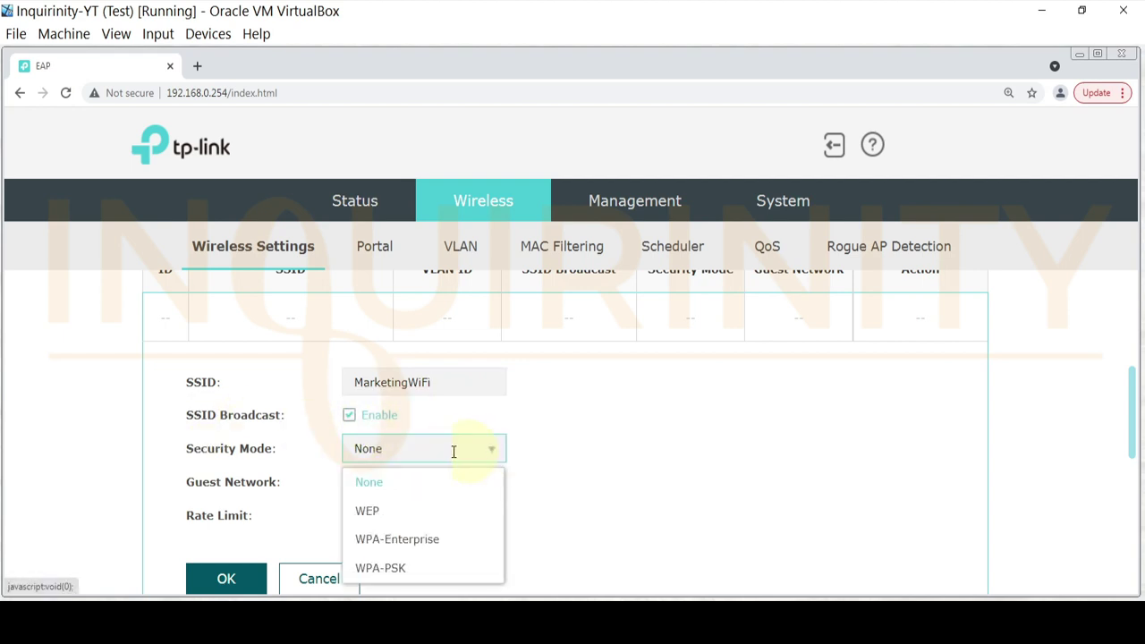
{"action": "left_click", "coordinate": [390, 568]}
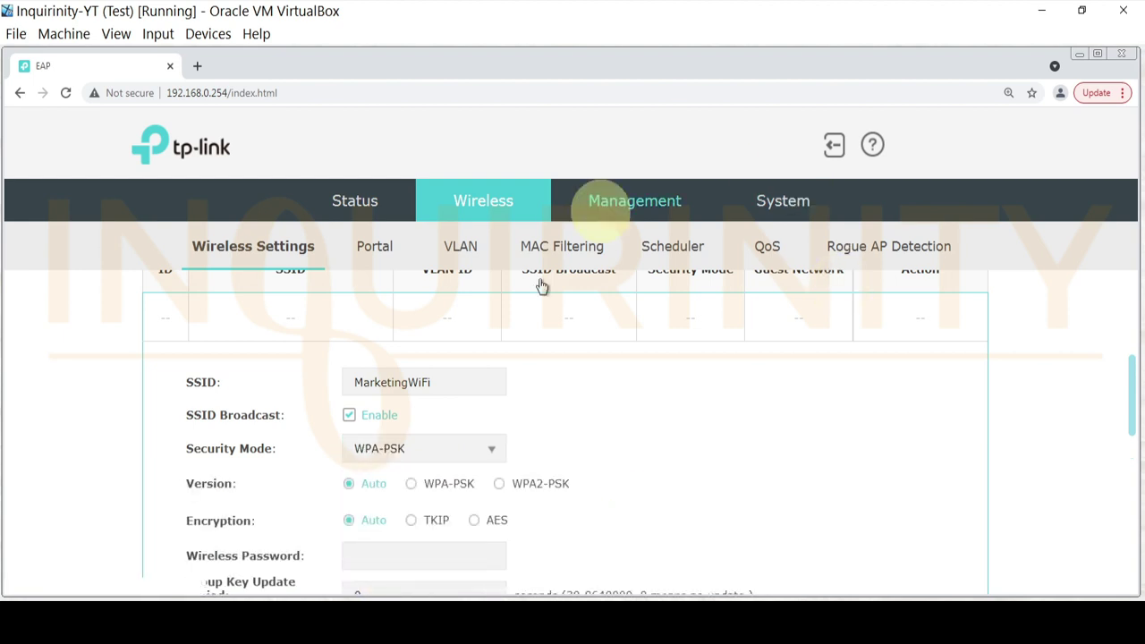
{"action": "scroll", "coordinate": [730, 370], "scroll_direction": "up", "scroll_amount": 2}
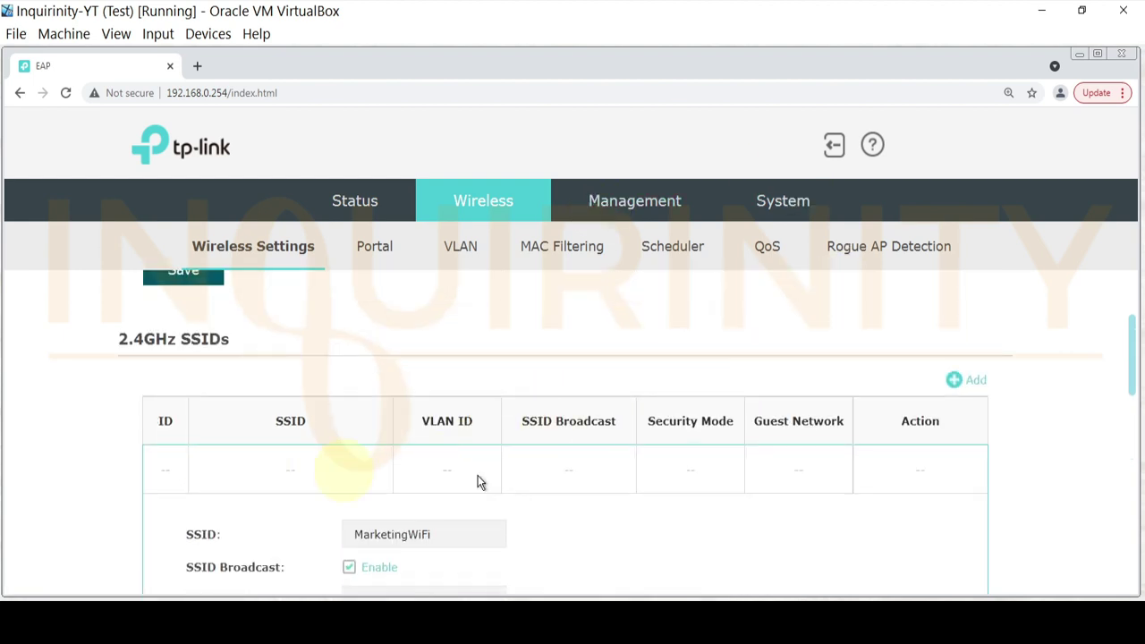
{"action": "scroll", "coordinate": [465, 492], "scroll_direction": "down", "scroll_amount": 2}
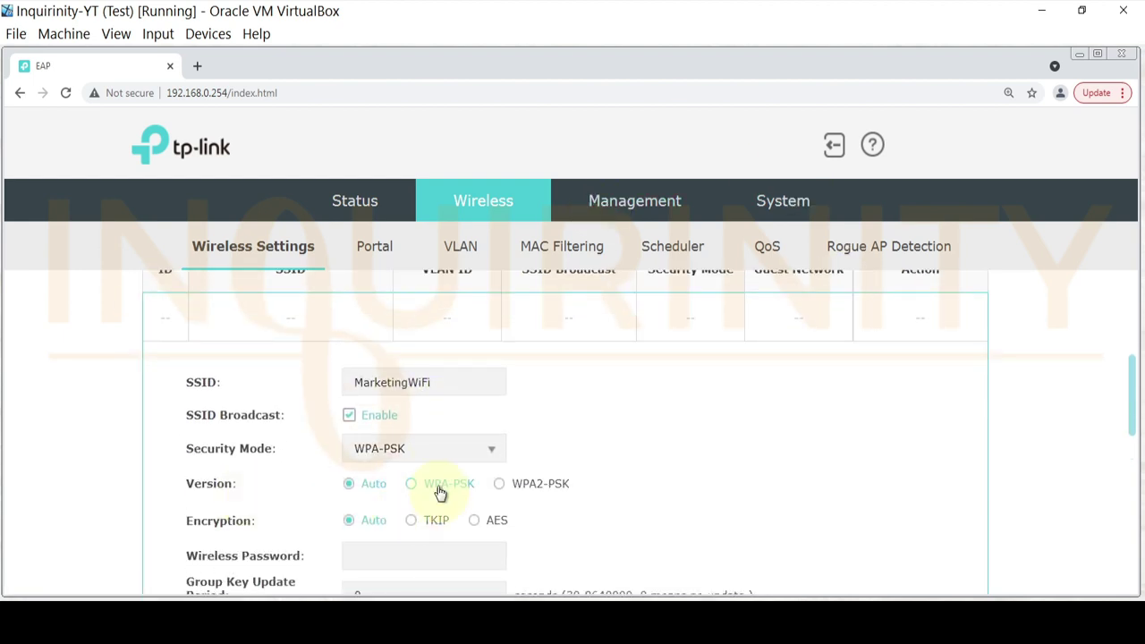
{"action": "scroll", "coordinate": [420, 494], "scroll_direction": "down", "scroll_amount": 1}
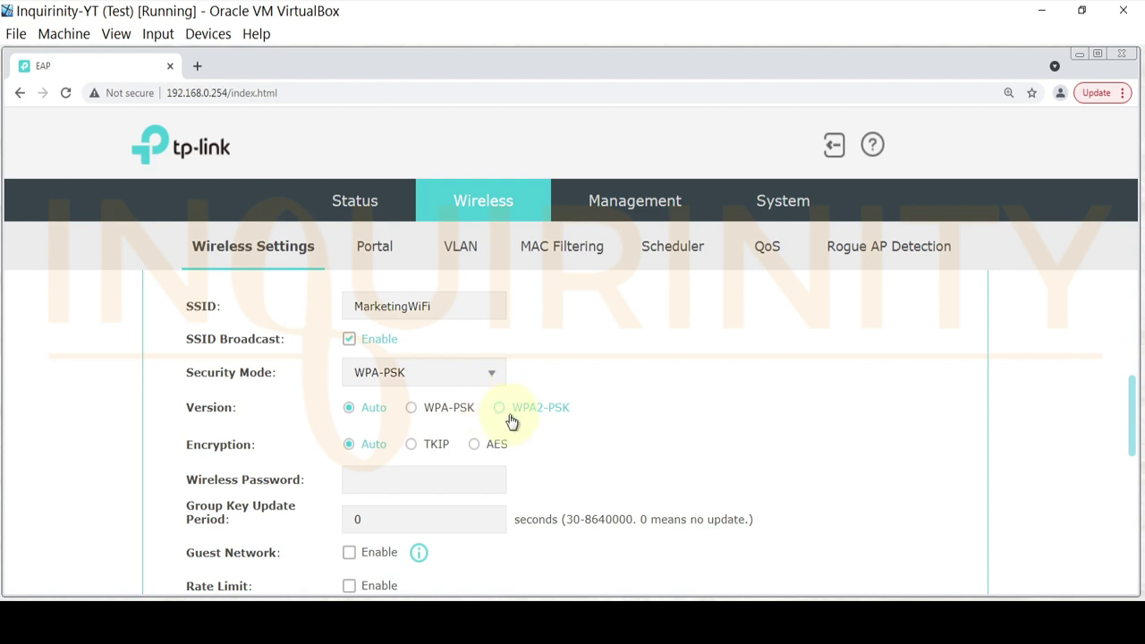
{"action": "left_click", "coordinate": [501, 414]}
{"action": "left_click", "coordinate": [410, 411]}
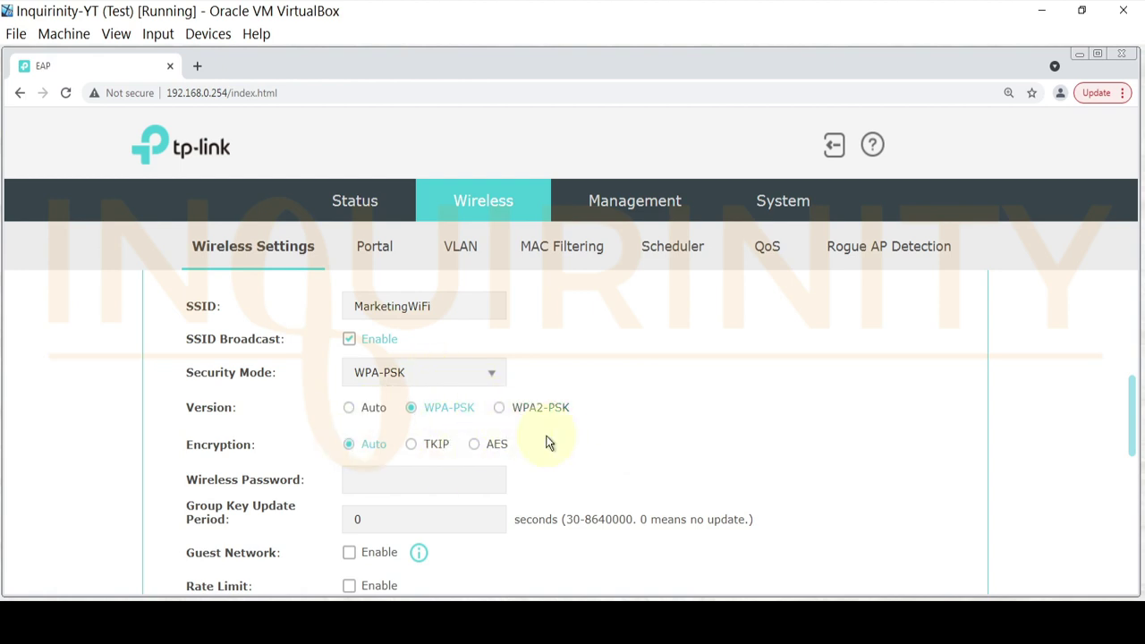
{"action": "left_click", "coordinate": [348, 411]}
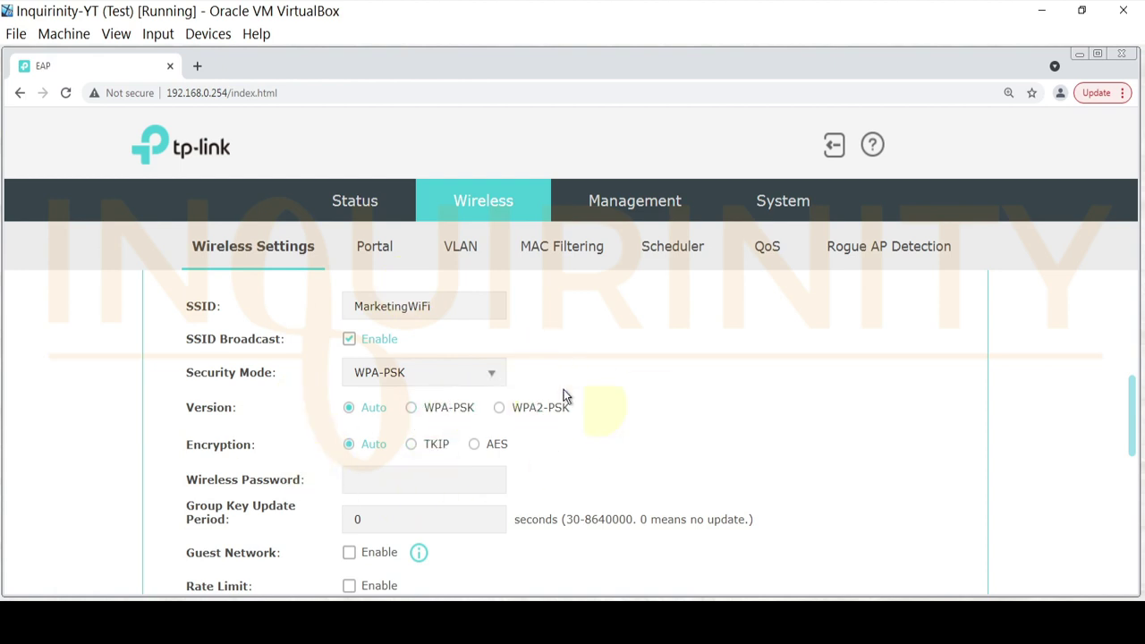
{"action": "scroll", "coordinate": [447, 467], "scroll_direction": "down", "scroll_amount": 2}
{"action": "scroll", "coordinate": [375, 396], "scroll_direction": "up", "scroll_amount": 1}
- Fill in the saved wireless password and add the MarketingWiFi network
{"action": "left_click", "coordinate": [384, 403]}
{"action": "left_click", "coordinate": [384, 437]}
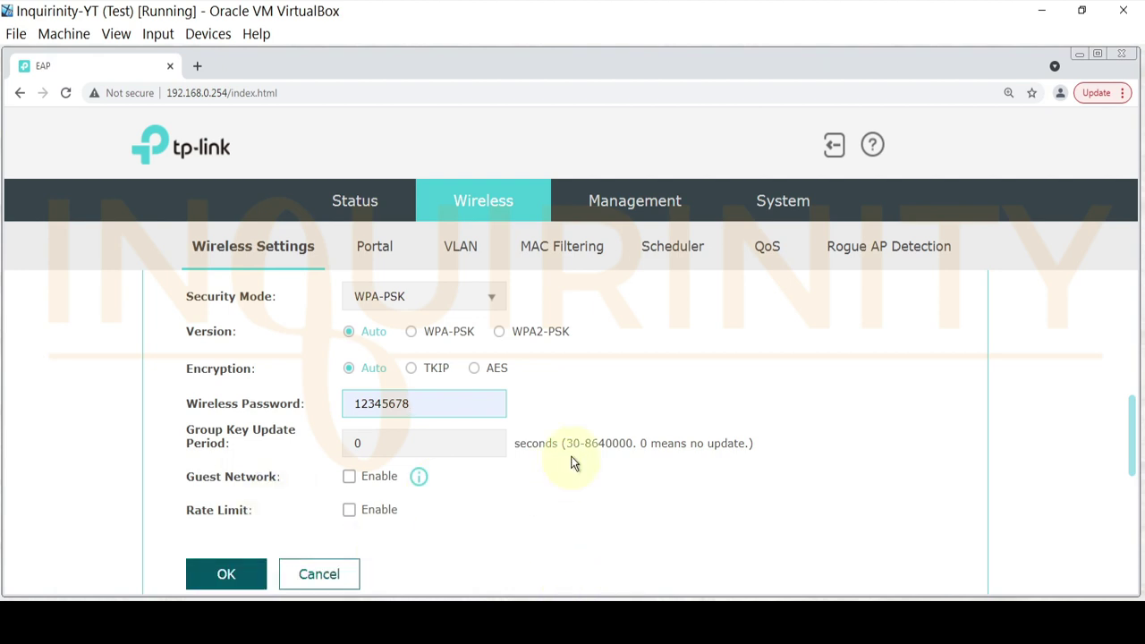
{"action": "scroll", "coordinate": [314, 340], "scroll_direction": "up", "scroll_amount": 2}
{"action": "scroll", "coordinate": [276, 528], "scroll_direction": "down", "scroll_amount": 3}
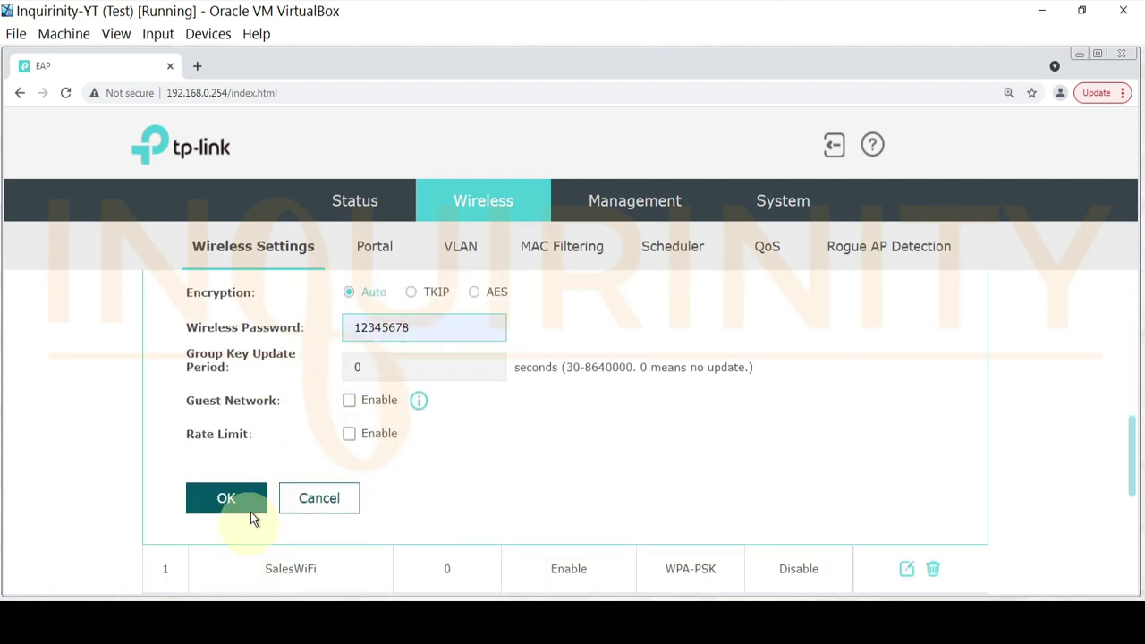
{"action": "left_click", "coordinate": [252, 501]}
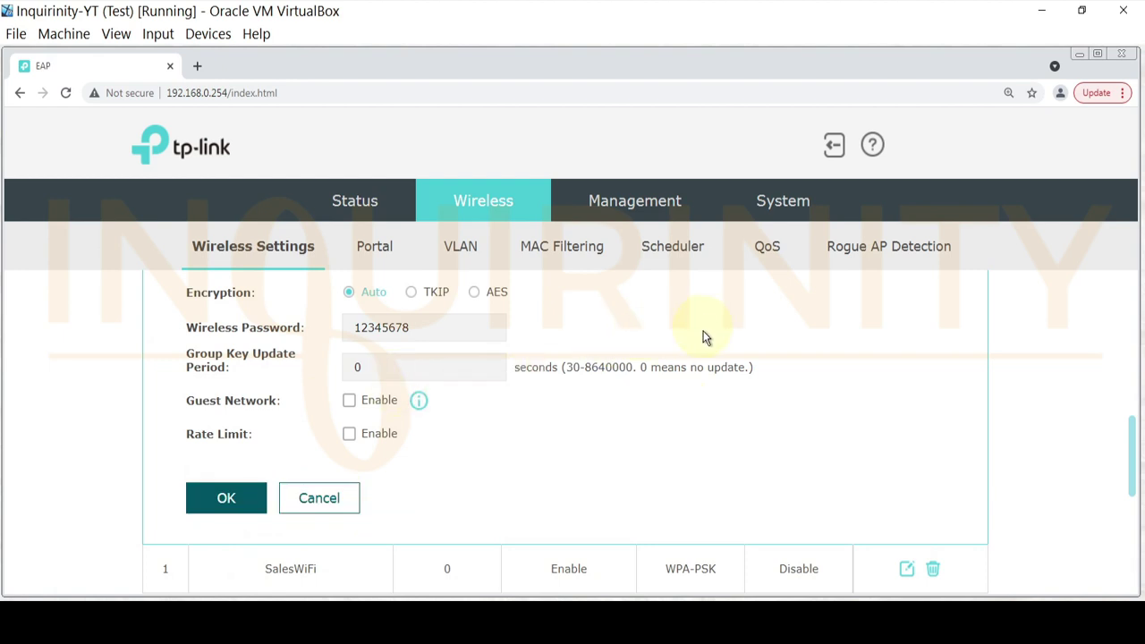
{"action": "scroll", "coordinate": [696, 376], "scroll_direction": "up", "scroll_amount": 2}
{"action": "scroll", "coordinate": [292, 461], "scroll_direction": "down", "scroll_amount": 6}
{"action": "scroll", "coordinate": [295, 452], "scroll_direction": "up", "scroll_amount": 3}
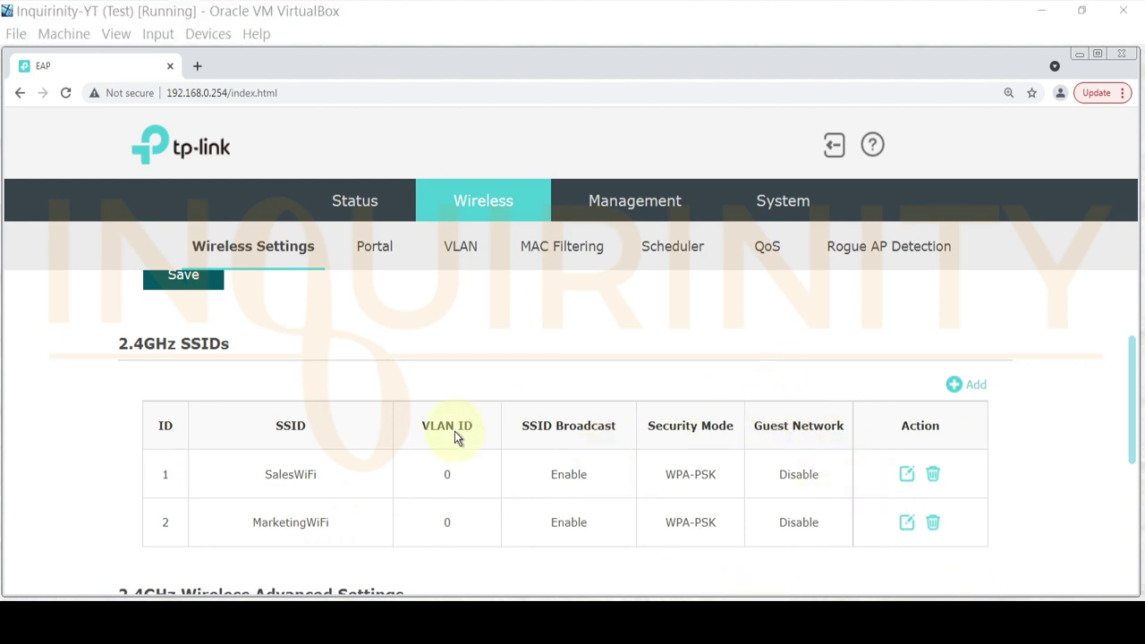
- Start another SSID entry named TechnicalWiFi
{"action": "left_click", "coordinate": [975, 389]}
{"action": "scroll", "coordinate": [549, 478], "scroll_direction": "down", "scroll_amount": 2}
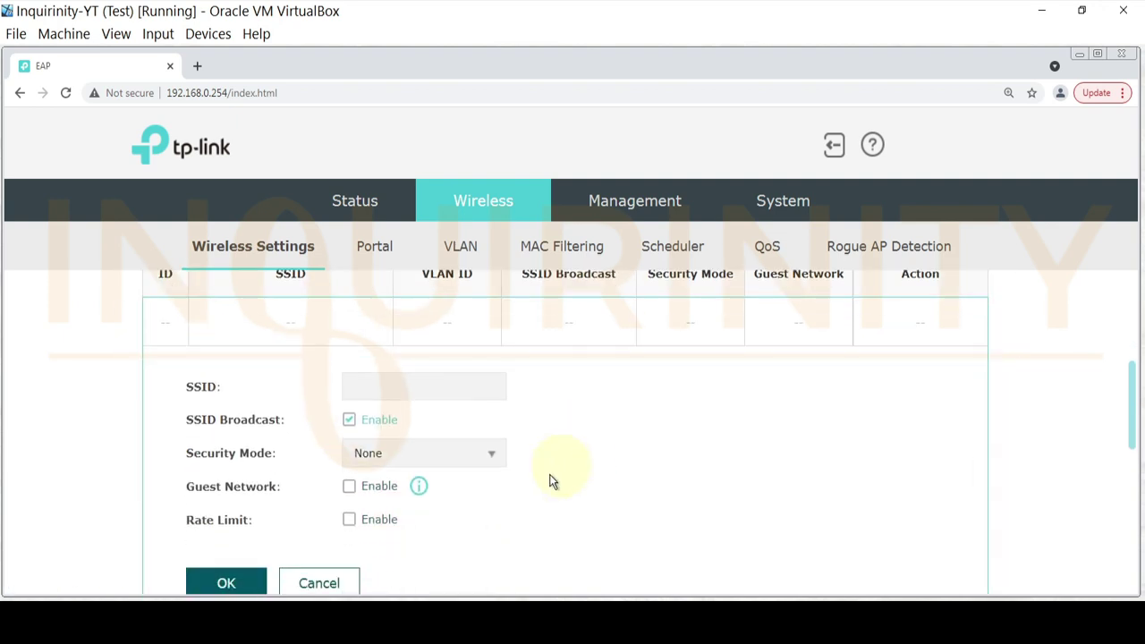
{"action": "left_click", "coordinate": [382, 384]}
{"action": "type", "text": "TechnicalWiFi"}
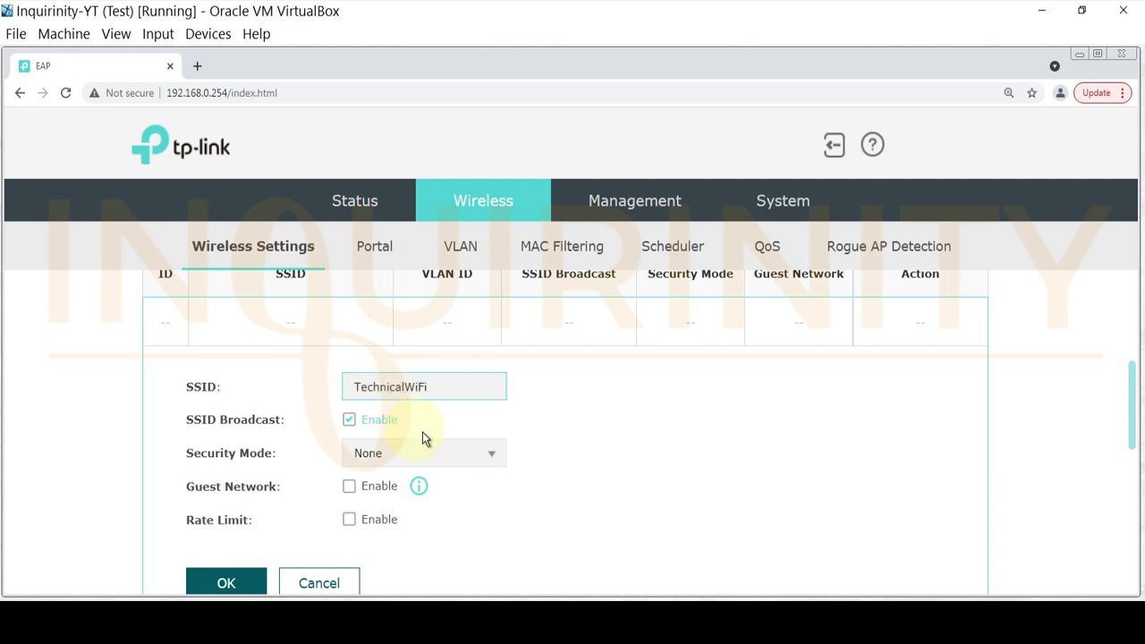
{"action": "scroll", "coordinate": [422, 432], "scroll_direction": "down", "scroll_amount": 1}
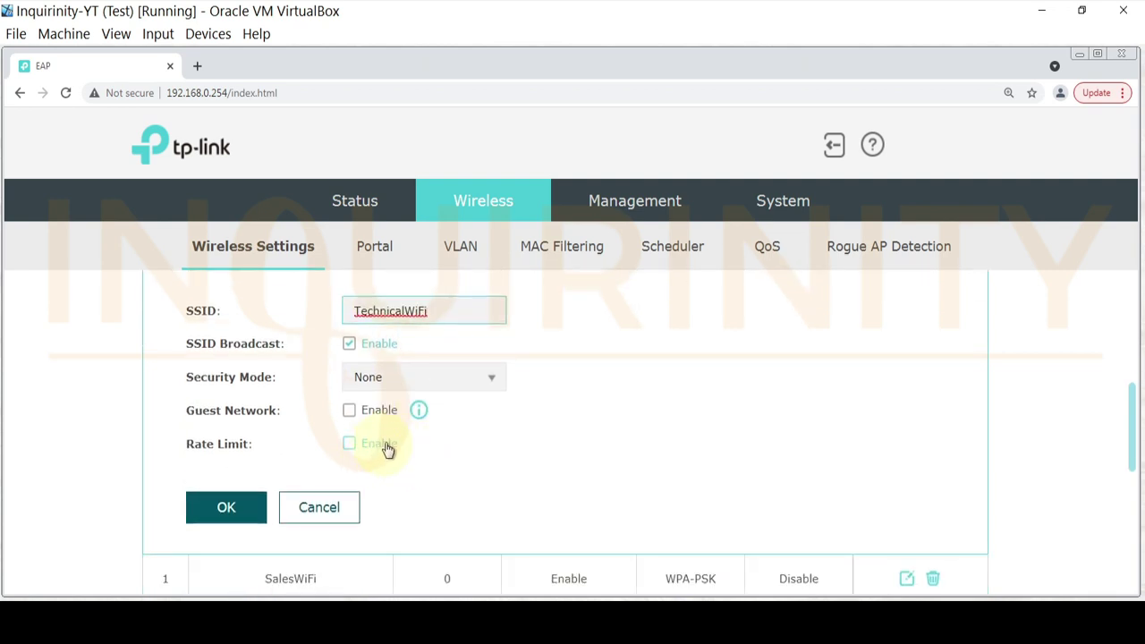
- Secure TechnicalWiFi with WPA-PSK and its wireless password, then add it
{"action": "left_click", "coordinate": [405, 388]}
{"action": "left_click", "coordinate": [385, 494]}
{"action": "left_click", "coordinate": [362, 484]}
{"action": "type", "text": "12345678"}
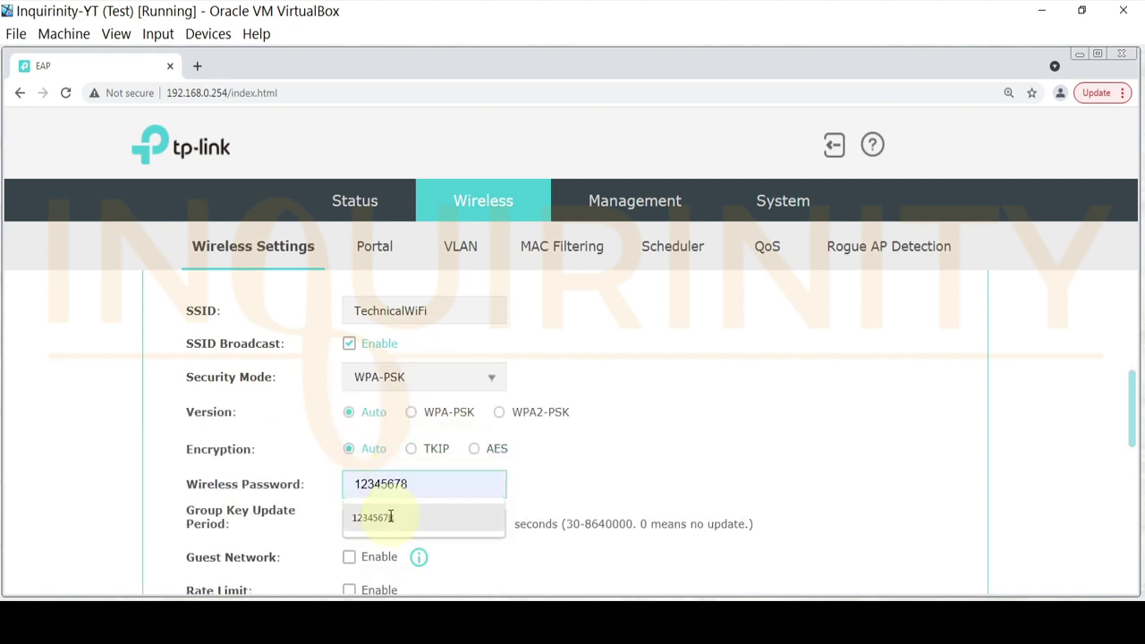
{"action": "scroll", "coordinate": [483, 496], "scroll_direction": "down", "scroll_amount": 2}
{"action": "left_click", "coordinate": [223, 506]}
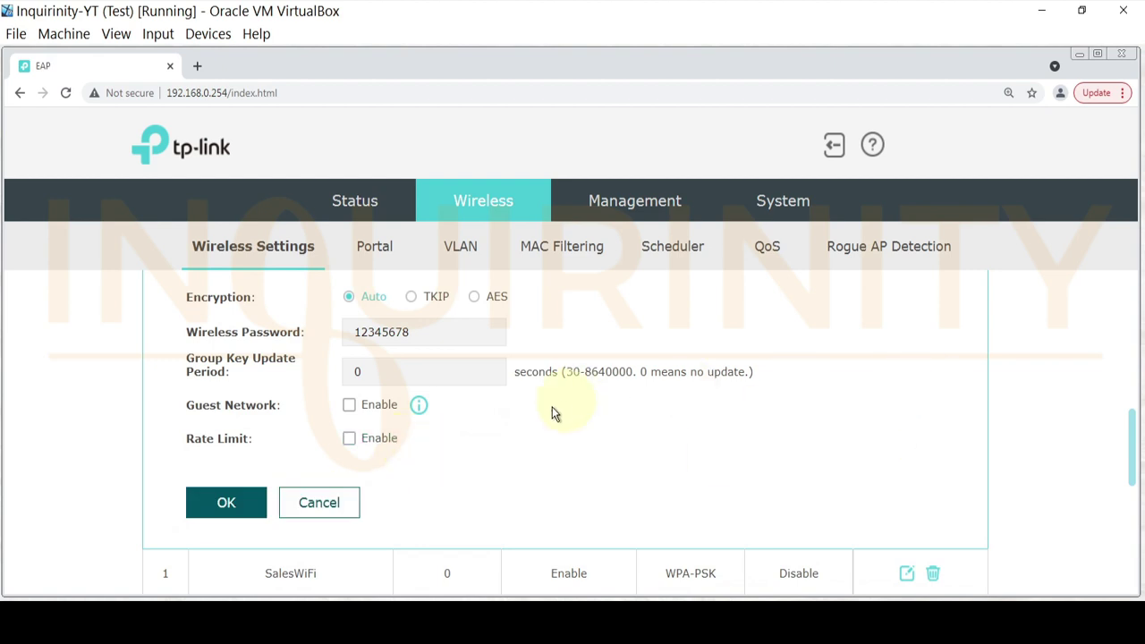
{"action": "scroll", "coordinate": [577, 454], "scroll_direction": "down", "scroll_amount": 1}
{"action": "scroll", "coordinate": [577, 454], "scroll_direction": "down", "scroll_amount": 2}
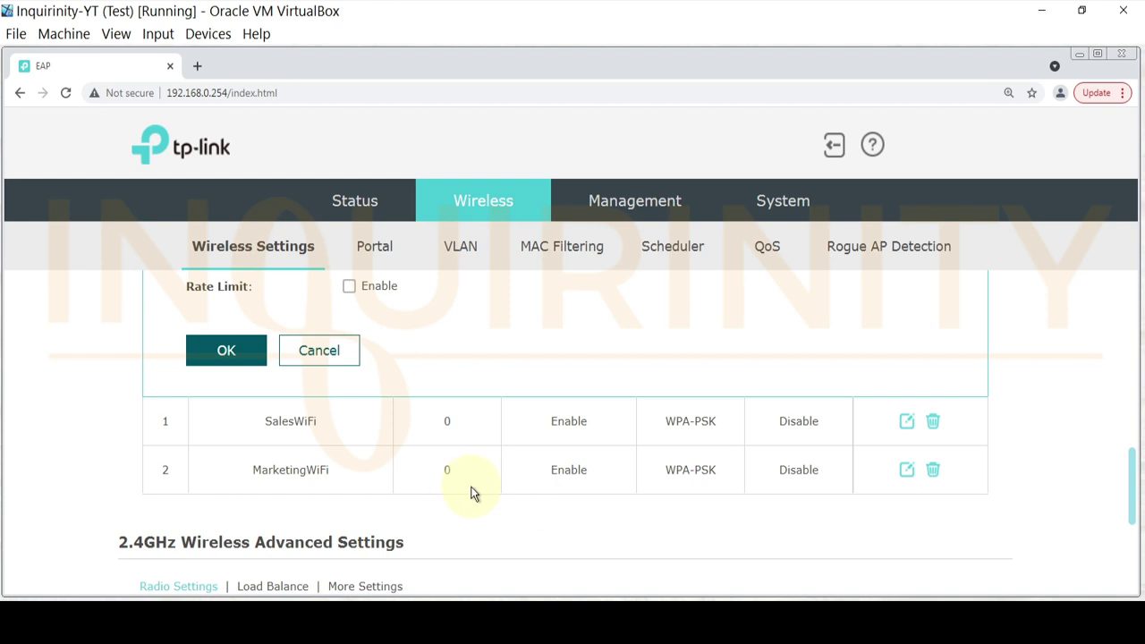
{"action": "left_click", "coordinate": [218, 352]}
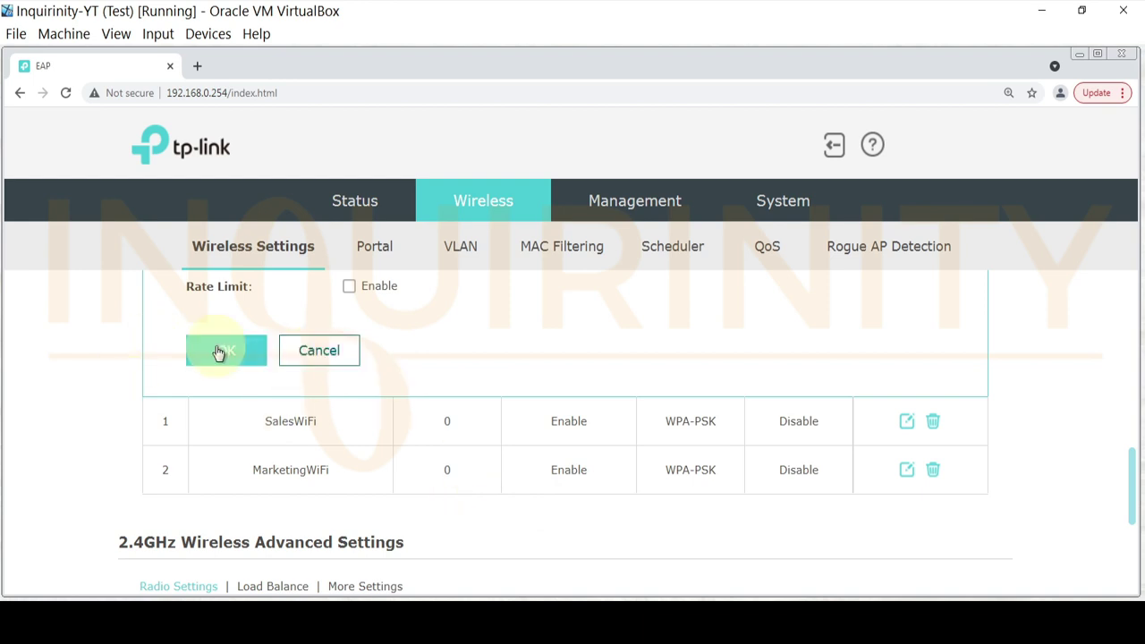
{"action": "scroll", "coordinate": [432, 460], "scroll_direction": "up", "scroll_amount": 3}
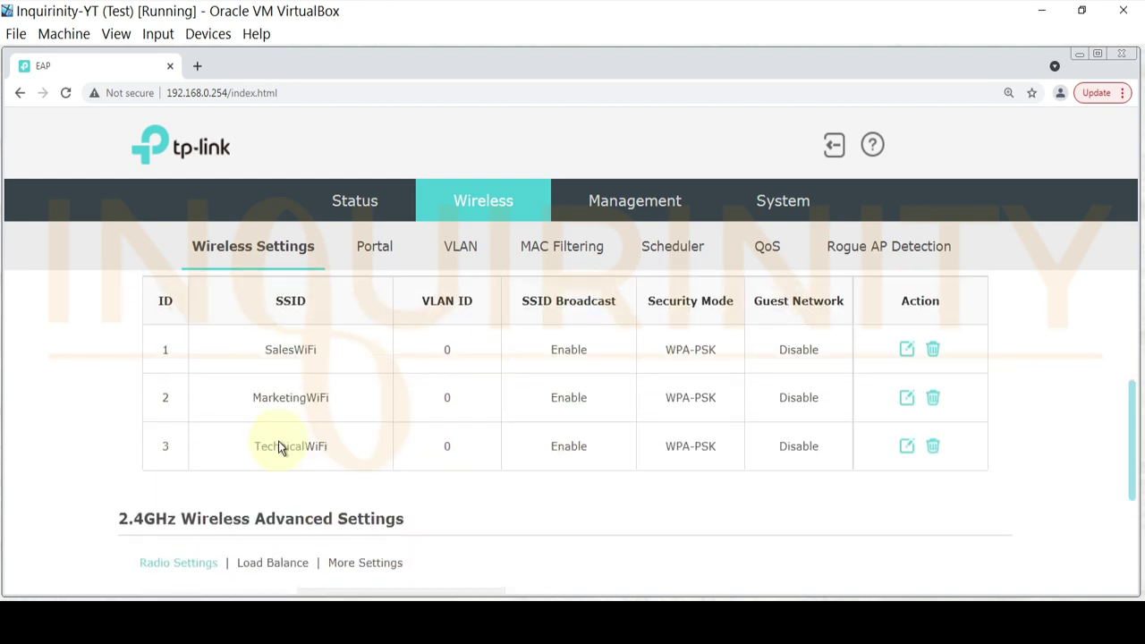
{"action": "scroll", "coordinate": [960, 317], "scroll_direction": "up", "scroll_amount": 1}
- Add AdminWiFi as a new SSID secured with WPA-PSK and the wireless password
{"action": "left_click", "coordinate": [972, 338]}
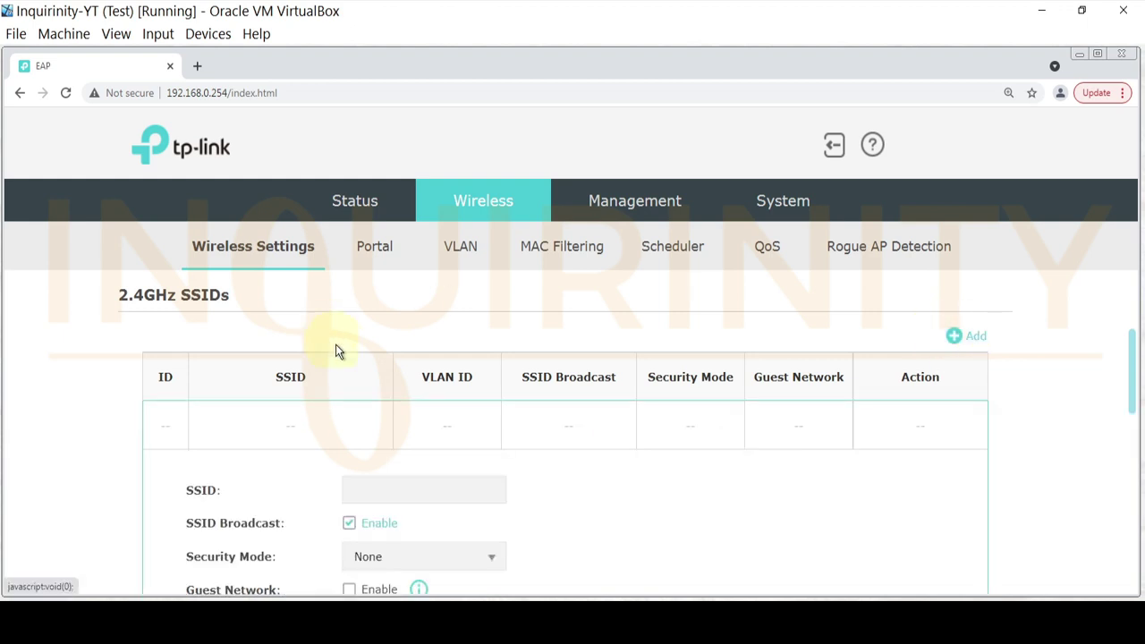
{"action": "left_click", "coordinate": [389, 487]}
{"action": "type", "text": "Adnb"}
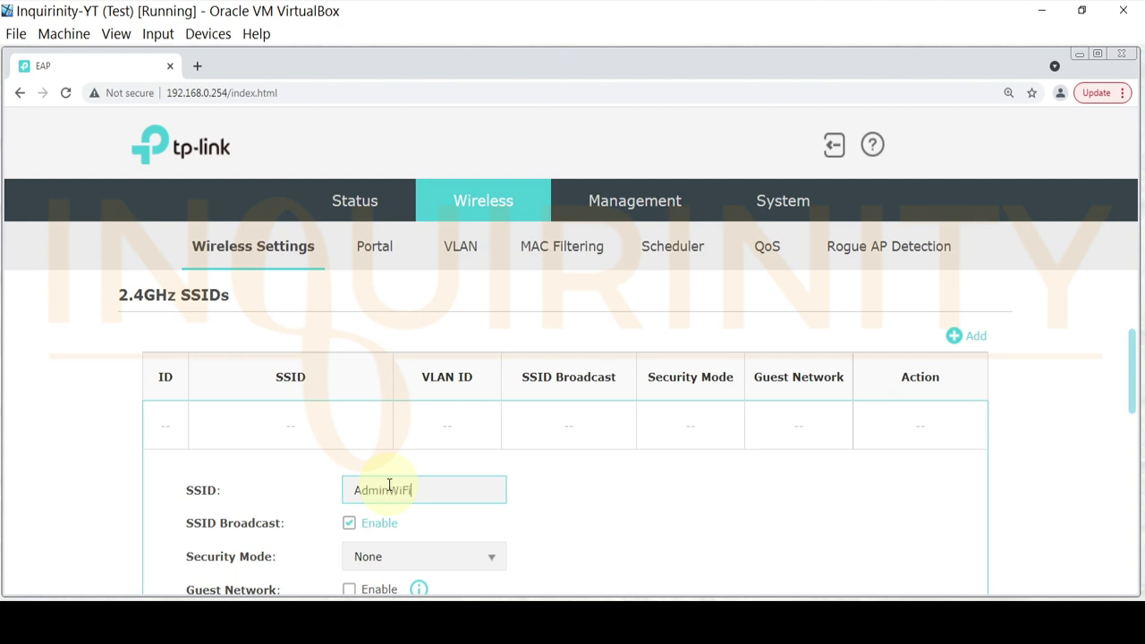
{"action": "scroll", "coordinate": [389, 485], "scroll_direction": "down", "scroll_amount": 2}
{"action": "left_click", "coordinate": [431, 408]}
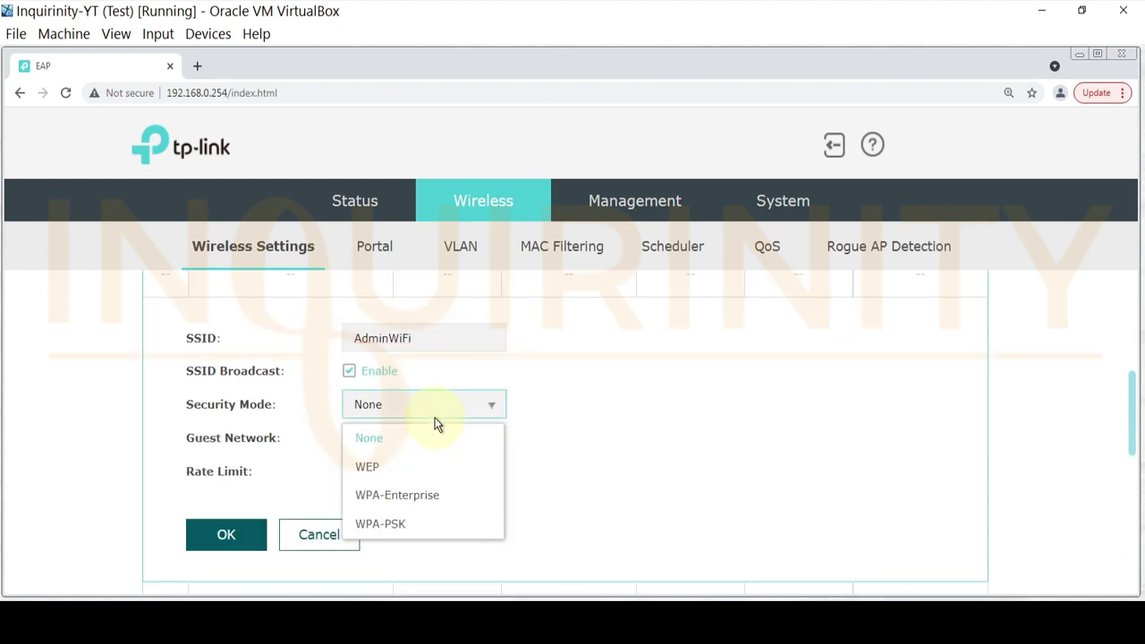
{"action": "left_click", "coordinate": [403, 523]}
{"action": "scroll", "coordinate": [313, 516], "scroll_direction": "down", "scroll_amount": 1}
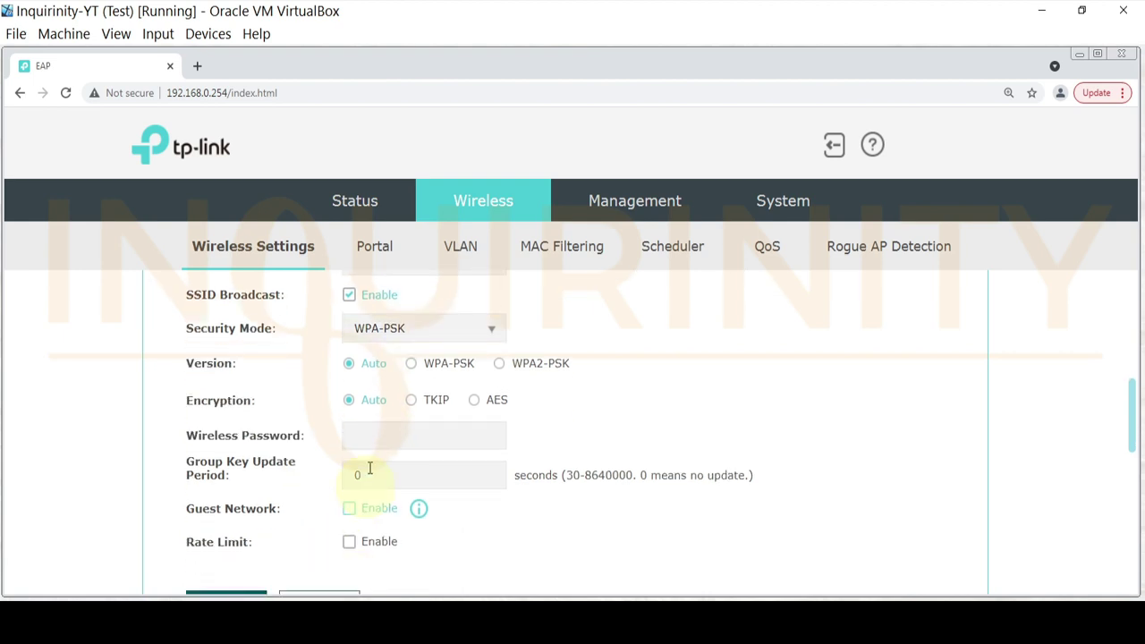
{"action": "left_click", "coordinate": [373, 439]}
{"action": "type", "text": "12345678"}
{"action": "scroll", "coordinate": [363, 468], "scroll_direction": "down", "scroll_amount": 2}
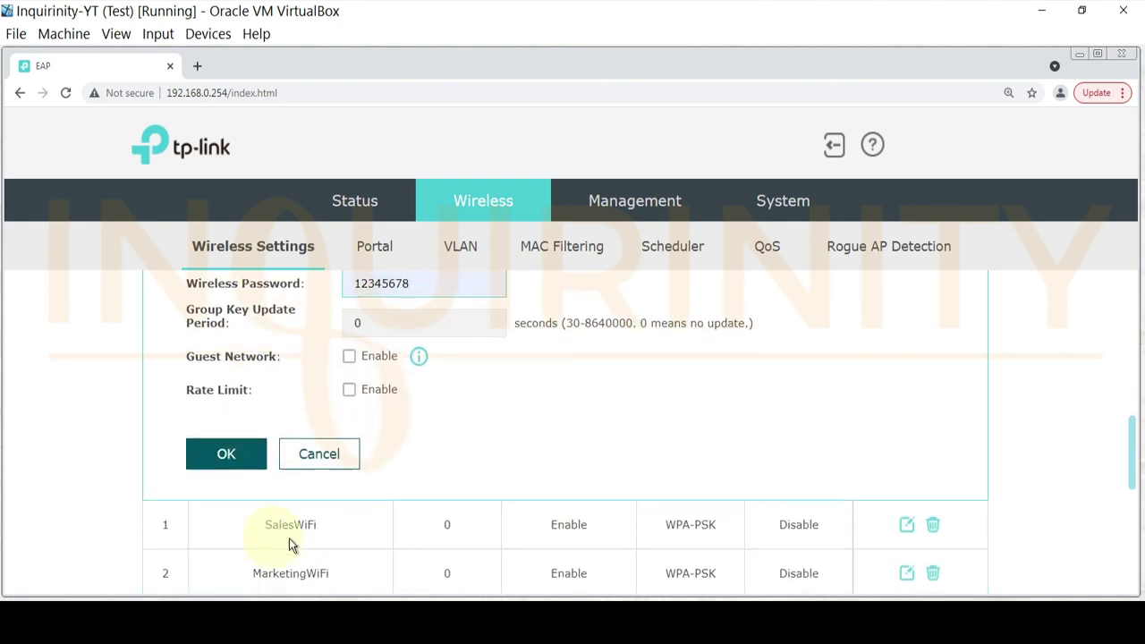
{"action": "left_click", "coordinate": [219, 443]}
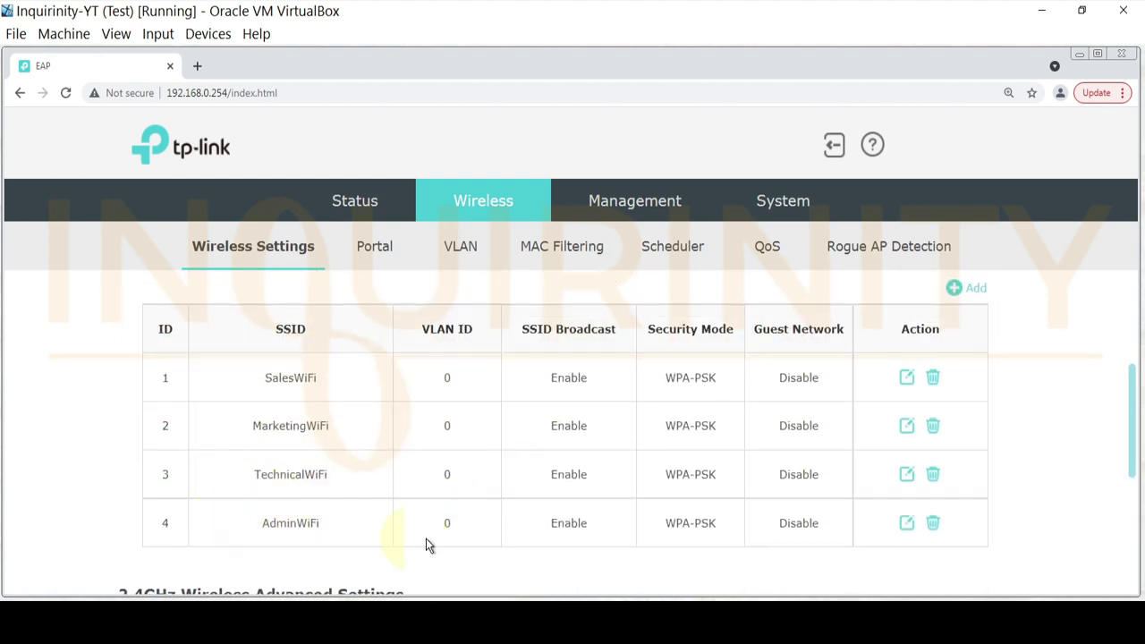
{"action": "scroll", "coordinate": [544, 486], "scroll_direction": "up", "scroll_amount": 1}
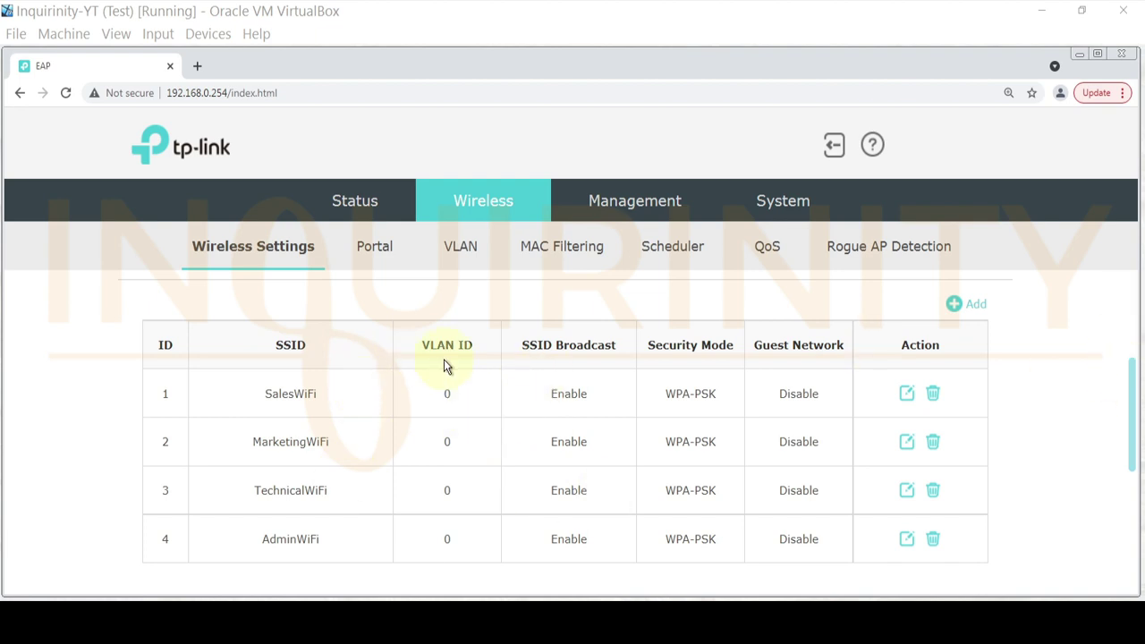
{"action": "left_click", "coordinate": [906, 394]}
{"action": "scroll", "coordinate": [133, 455], "scroll_direction": "down", "scroll_amount": 2}
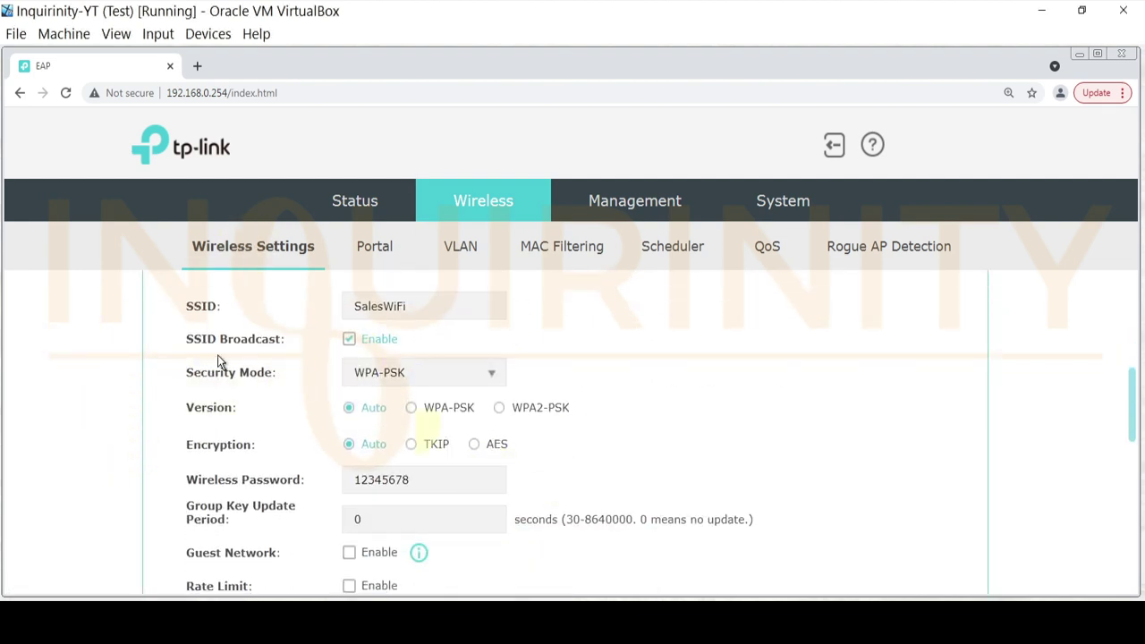
{"action": "scroll", "coordinate": [247, 380], "scroll_direction": "down", "scroll_amount": 1}
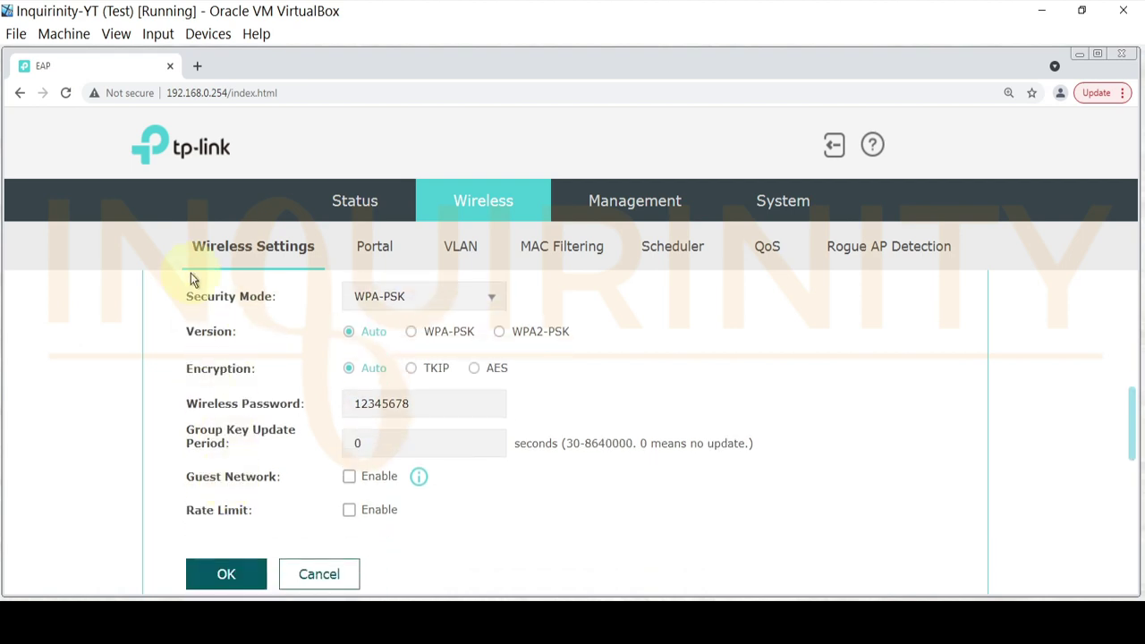
{"action": "scroll", "coordinate": [412, 464], "scroll_direction": "up", "scroll_amount": 2}
{"action": "scroll", "coordinate": [413, 463], "scroll_direction": "up", "scroll_amount": 1}
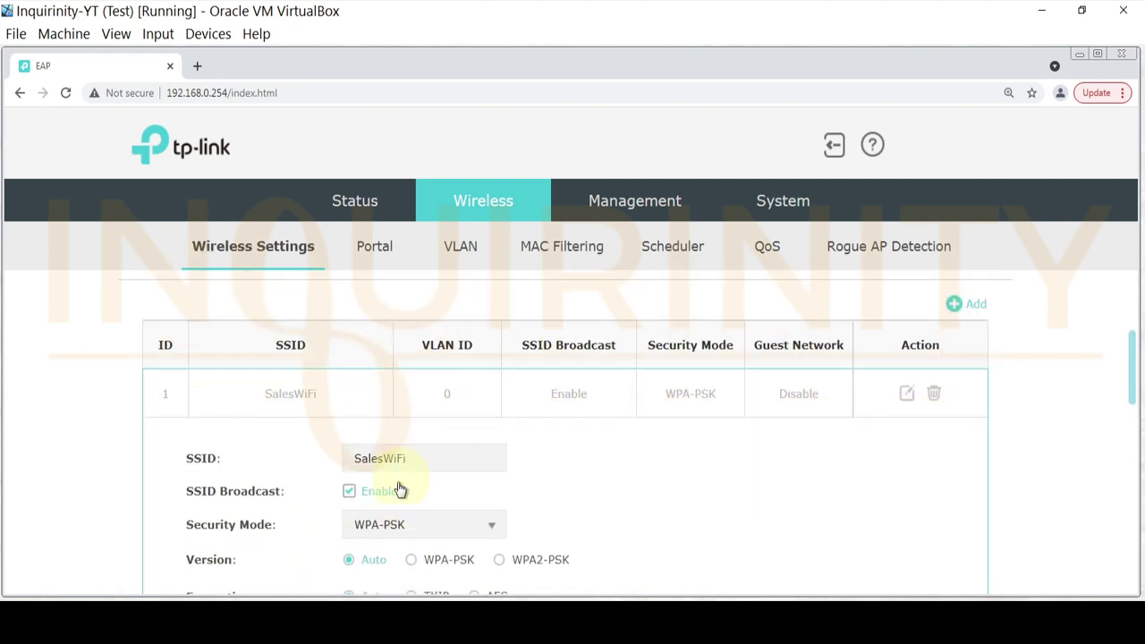
{"action": "scroll", "coordinate": [385, 528], "scroll_direction": "down", "scroll_amount": 3}
{"action": "left_click", "coordinate": [344, 566]}
{"action": "scroll", "coordinate": [458, 435], "scroll_direction": "up", "scroll_amount": 2}
{"action": "scroll", "coordinate": [458, 436], "scroll_direction": "up", "scroll_amount": 1}
{"action": "left_click", "coordinate": [907, 394]}
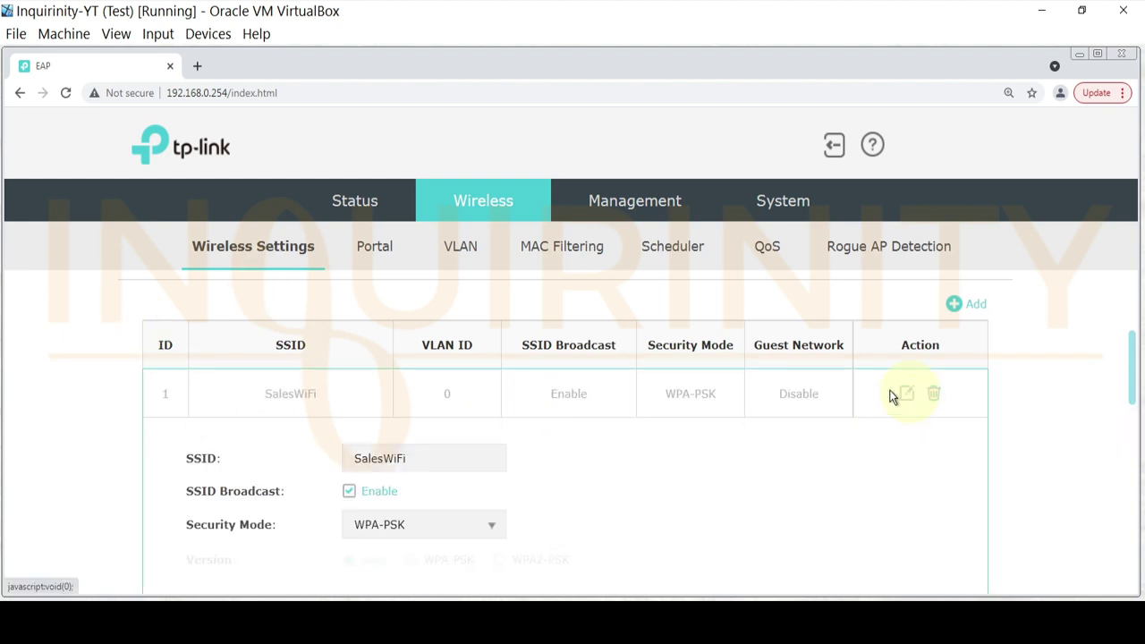
{"action": "scroll", "coordinate": [278, 535], "scroll_direction": "down", "scroll_amount": 3}
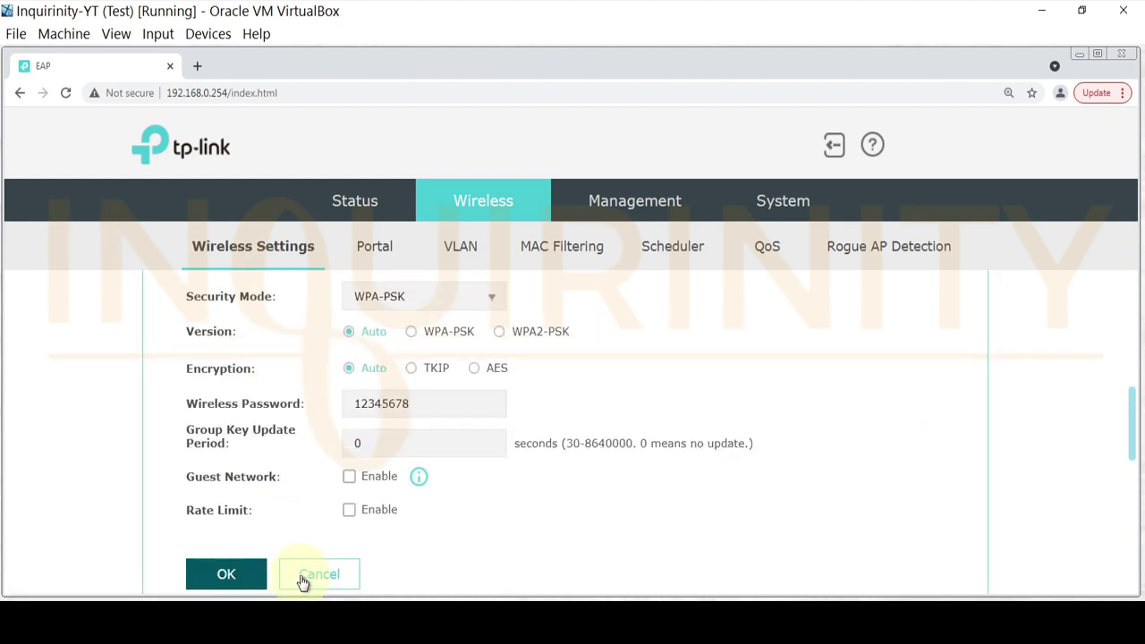
{"action": "left_click", "coordinate": [302, 579]}
{"action": "scroll", "coordinate": [317, 340], "scroll_direction": "up", "scroll_amount": 5}
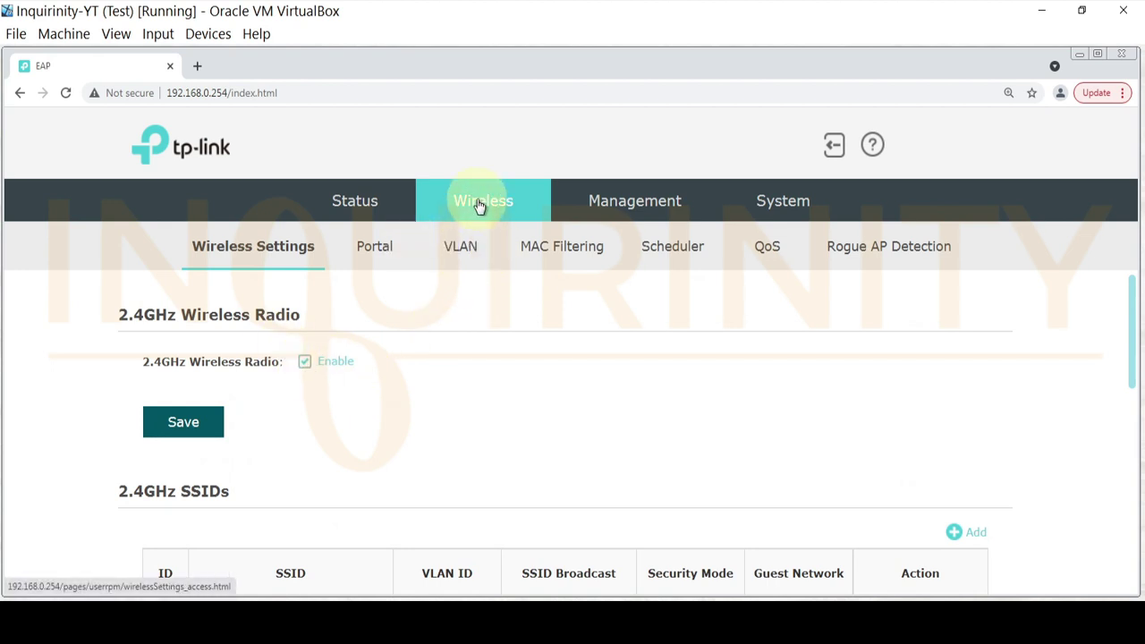
- Enable VLAN tagging for SalesWiFi, MarketingWiFi, TechnicalWiFi and AdminWiFi on the VLAN page
{"action": "left_click", "coordinate": [467, 252]}
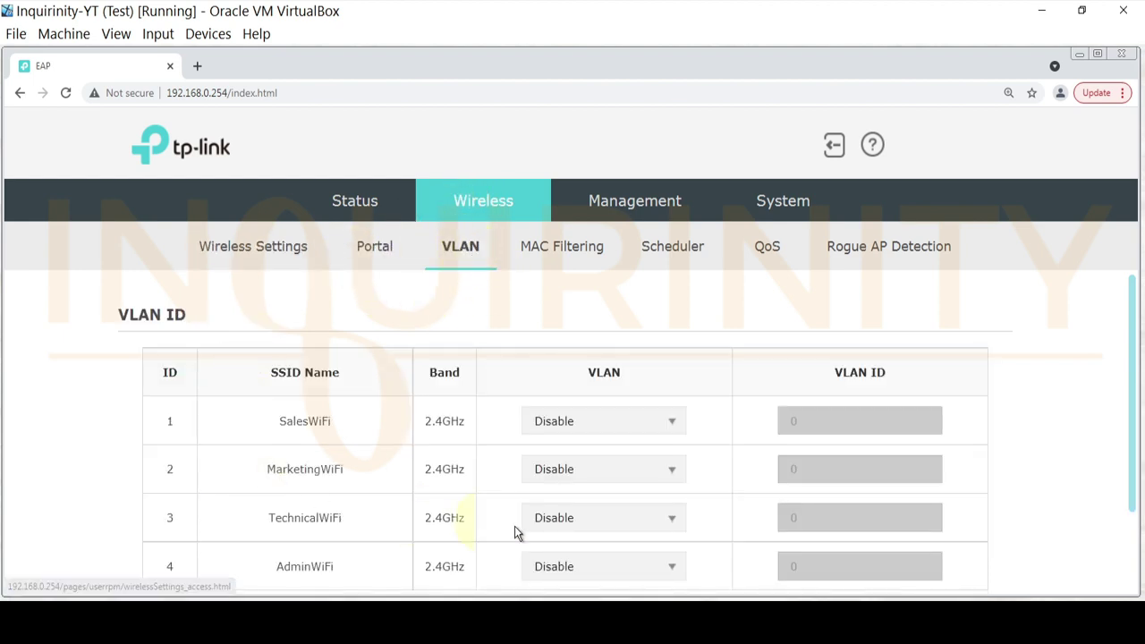
{"action": "scroll", "coordinate": [471, 479], "scroll_direction": "down", "scroll_amount": 1}
{"action": "scroll", "coordinate": [473, 477], "scroll_direction": "down", "scroll_amount": 1}
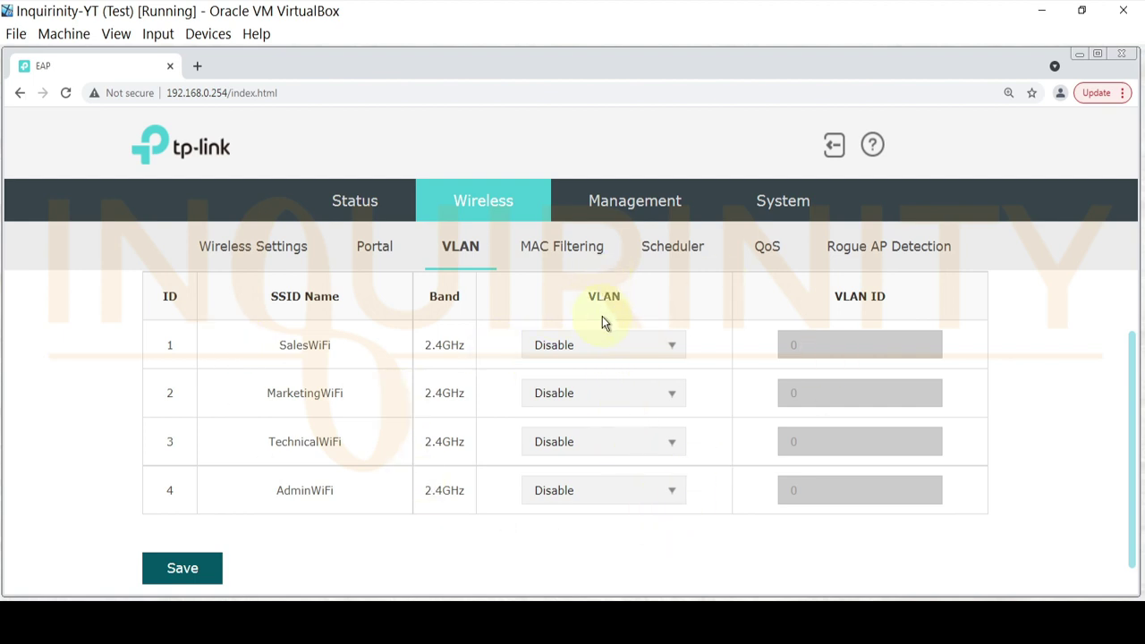
{"action": "scroll", "coordinate": [540, 374], "scroll_direction": "up", "scroll_amount": 1}
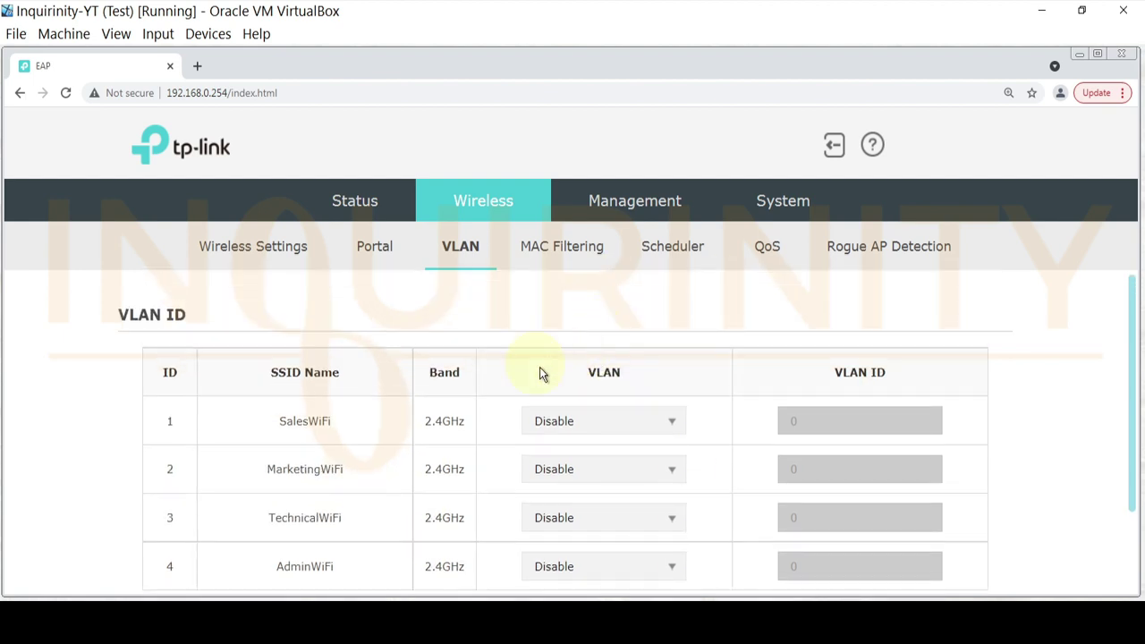
{"action": "left_click", "coordinate": [667, 424]}
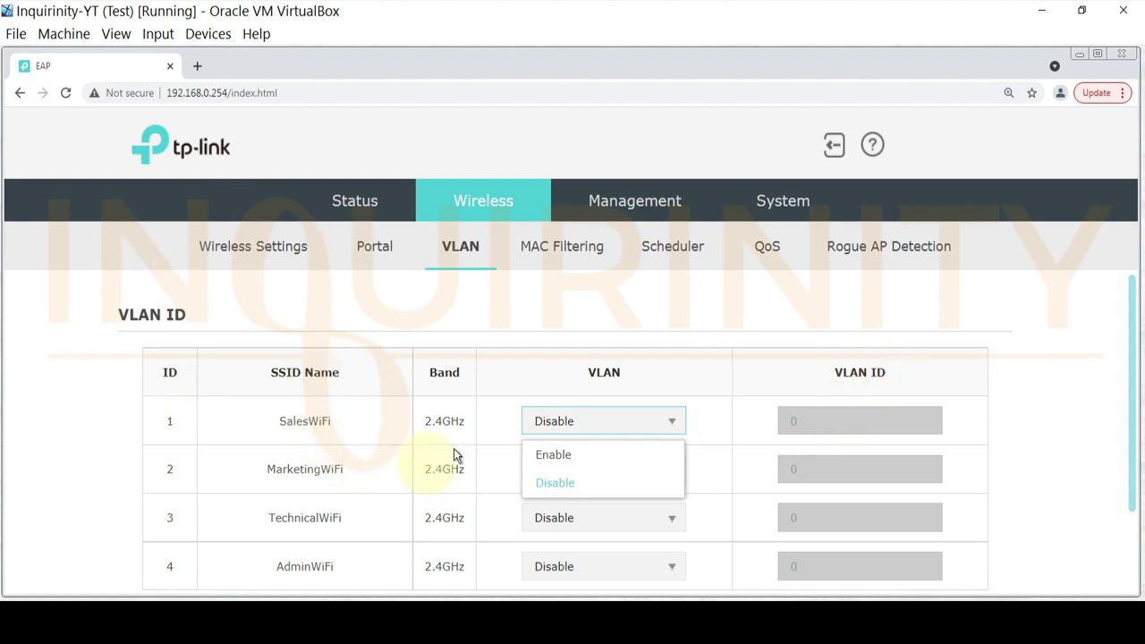
{"action": "scroll", "coordinate": [757, 556], "scroll_direction": "down", "scroll_amount": 1}
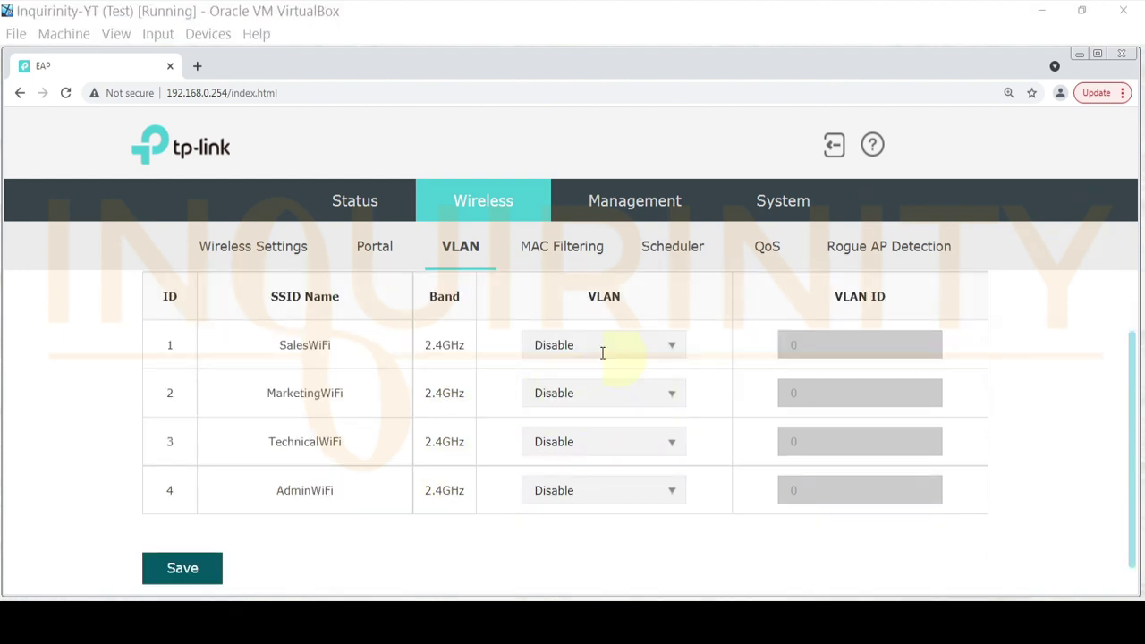
{"action": "left_click", "coordinate": [669, 348]}
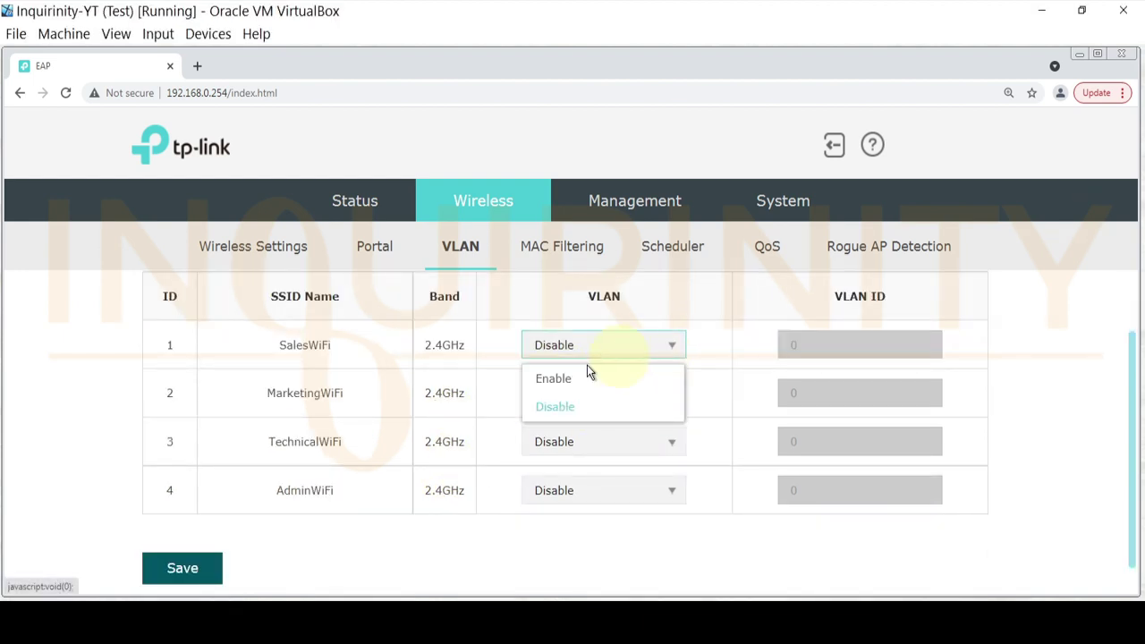
{"action": "left_click", "coordinate": [567, 386]}
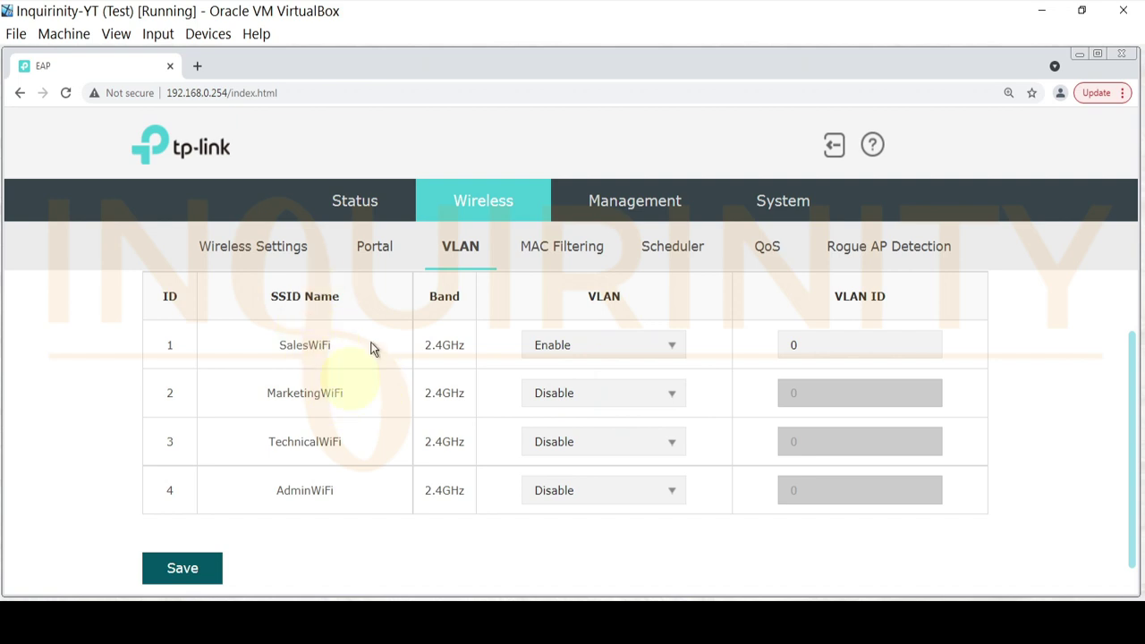
{"action": "left_click", "coordinate": [674, 401]}
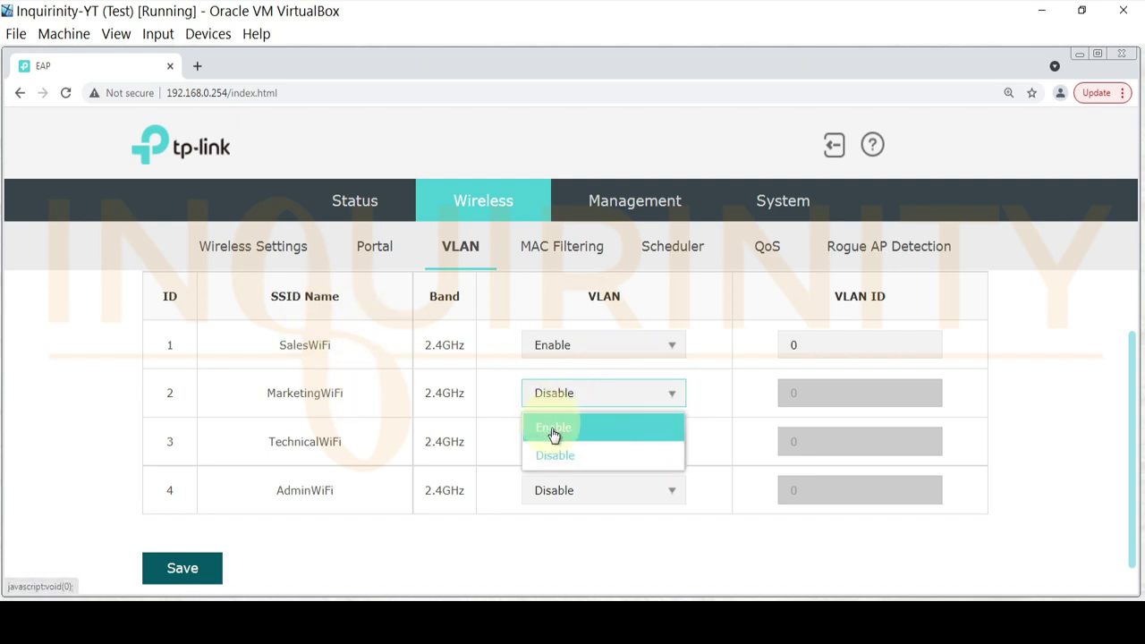
{"action": "left_click", "coordinate": [555, 428]}
{"action": "left_click", "coordinate": [669, 450]}
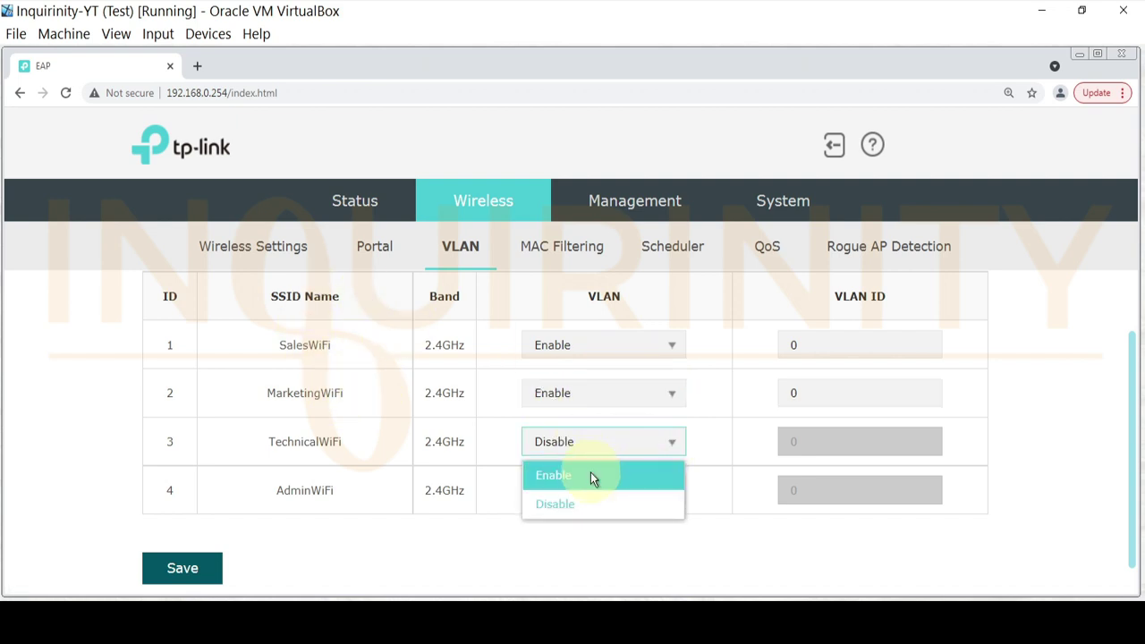
{"action": "left_click", "coordinate": [592, 477]}
{"action": "left_click", "coordinate": [674, 503]}
{"action": "left_click", "coordinate": [574, 519]}
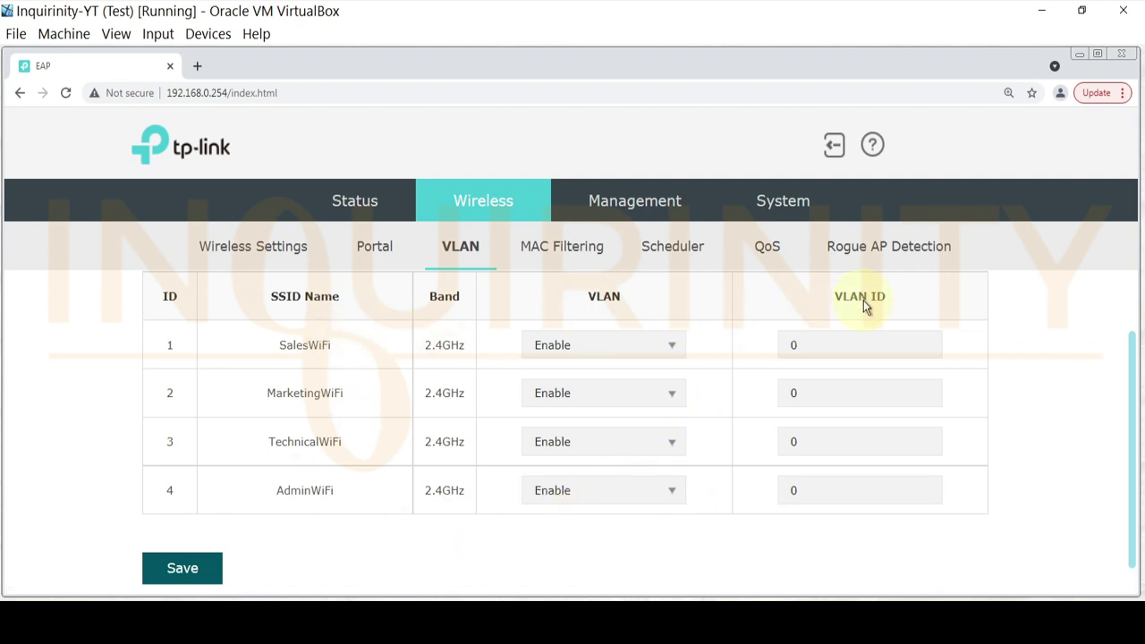
- Enter VLAN IDs 10, 20, 30 and 40 for the four SSIDs and save
{"action": "left_click", "coordinate": [823, 345]}
{"action": "type", "text": "10"}
{"action": "left_click", "coordinate": [822, 394]}
{"action": "double_click", "coordinate": [823, 395]}
{"action": "type", "text": "20"}
{"action": "left_click", "coordinate": [828, 445]}
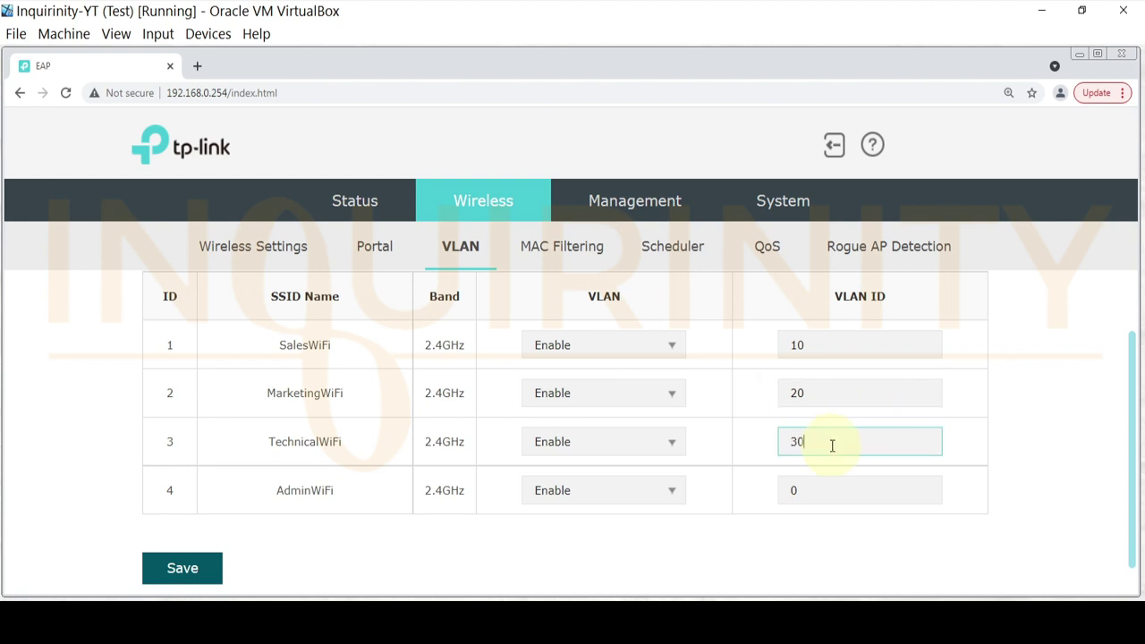
{"action": "type", "text": "30"}
{"action": "left_click", "coordinate": [911, 494]}
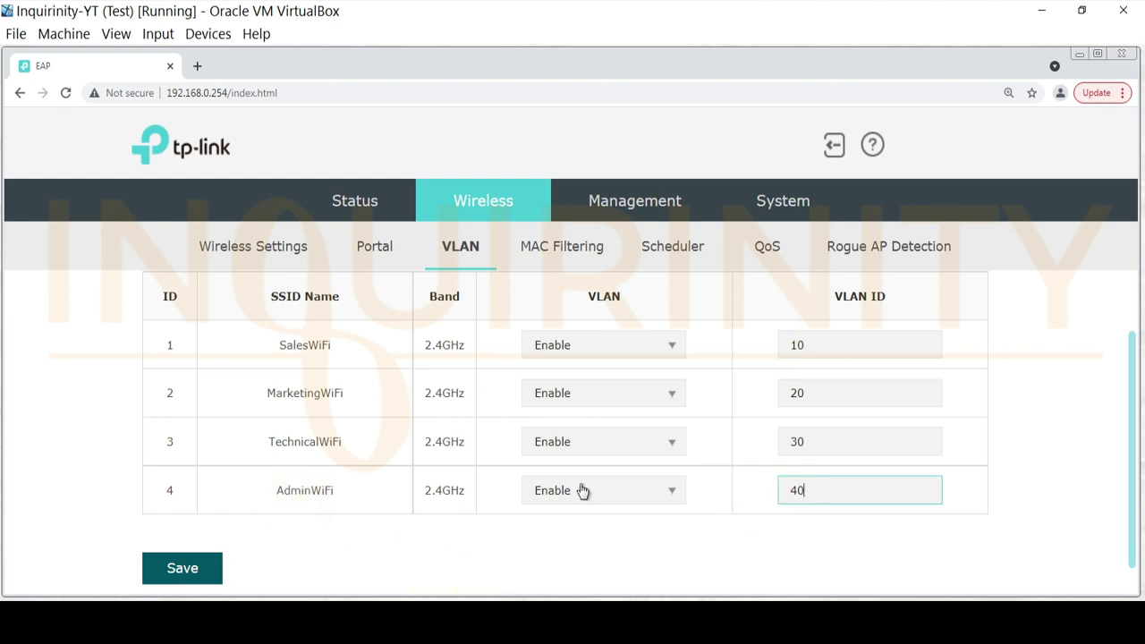
{"action": "left_click", "coordinate": [170, 577]}
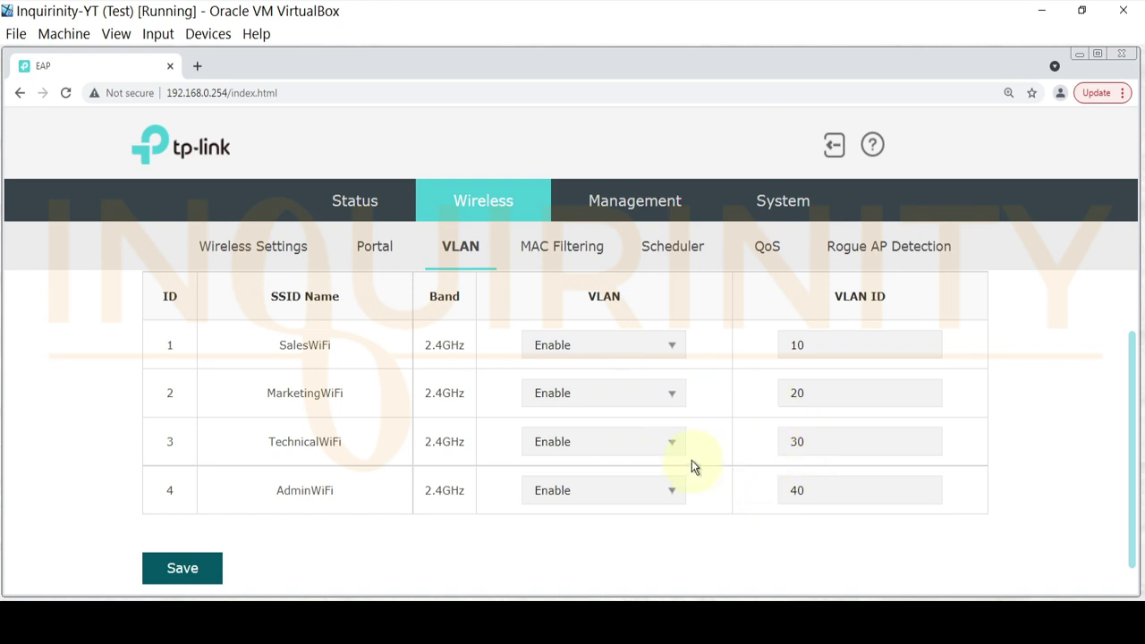
- Return to the SSID list to check the assigned VLAN IDs
{"action": "scroll", "coordinate": [527, 428], "scroll_direction": "up", "scroll_amount": 2}
{"action": "scroll", "coordinate": [208, 416], "scroll_direction": "down", "scroll_amount": 2}
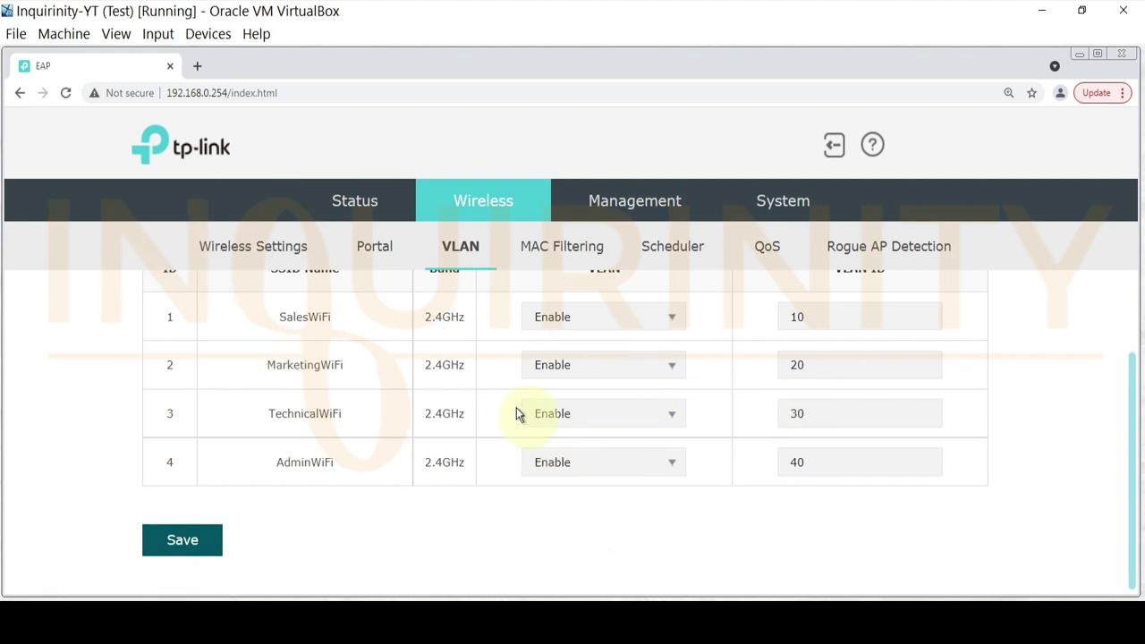
{"action": "left_click", "coordinate": [224, 249]}
{"action": "scroll", "coordinate": [287, 378], "scroll_direction": "down", "scroll_amount": 2}
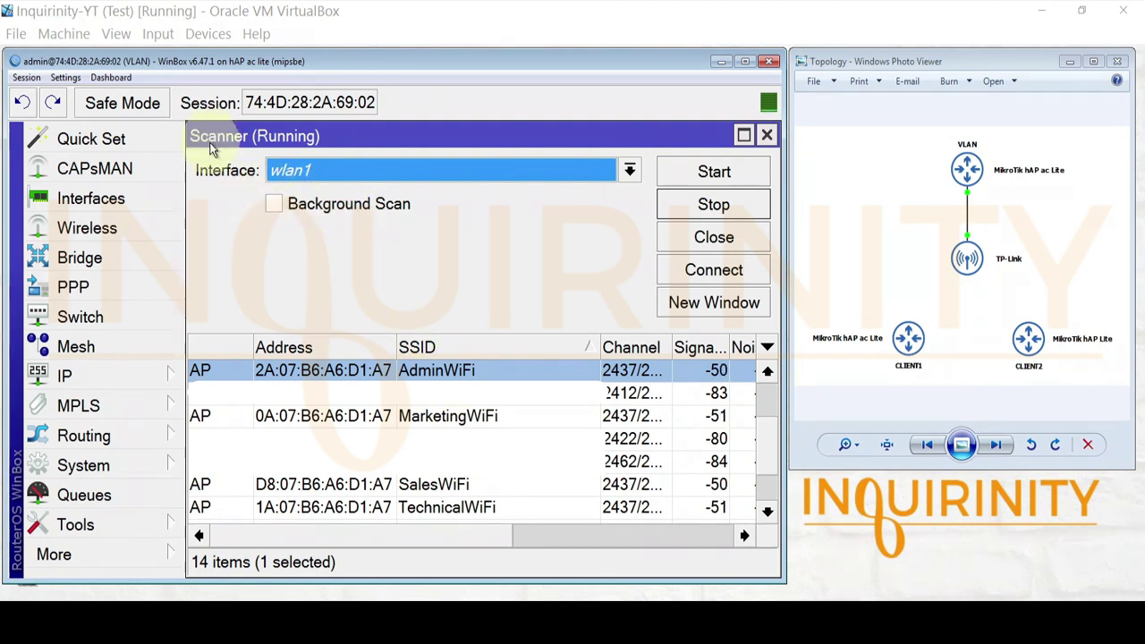
- Scan from wlan1 to confirm AdminWiFi, MarketingWiFi, SalesWiFi and TechnicalWiFi are broadcasting
{"action": "left_click", "coordinate": [87, 229]}
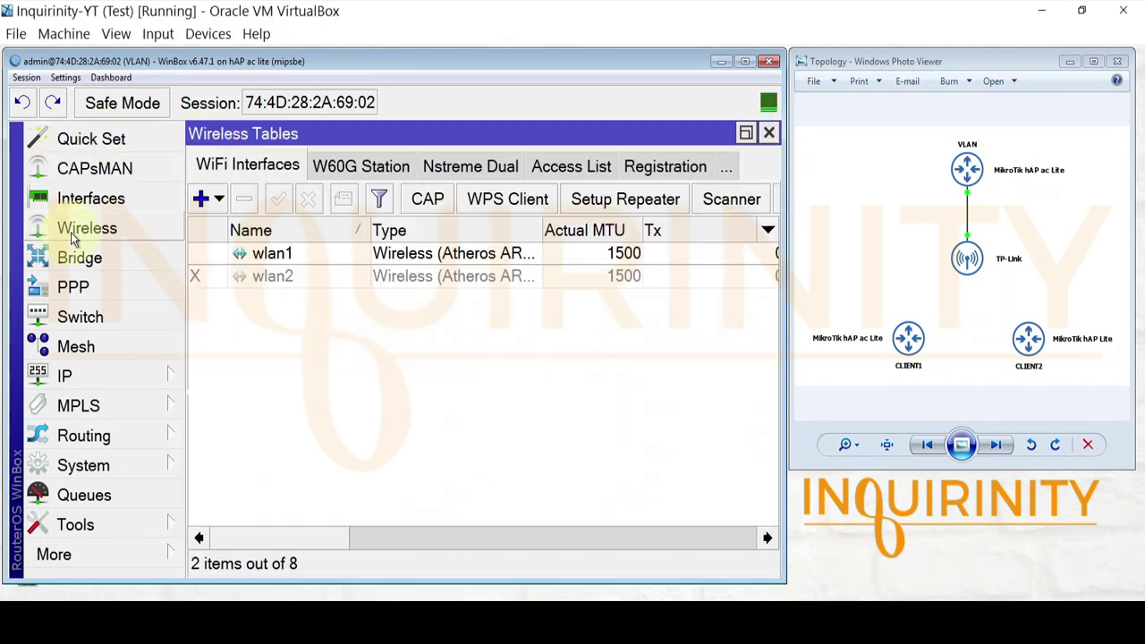
{"action": "left_click", "coordinate": [290, 253]}
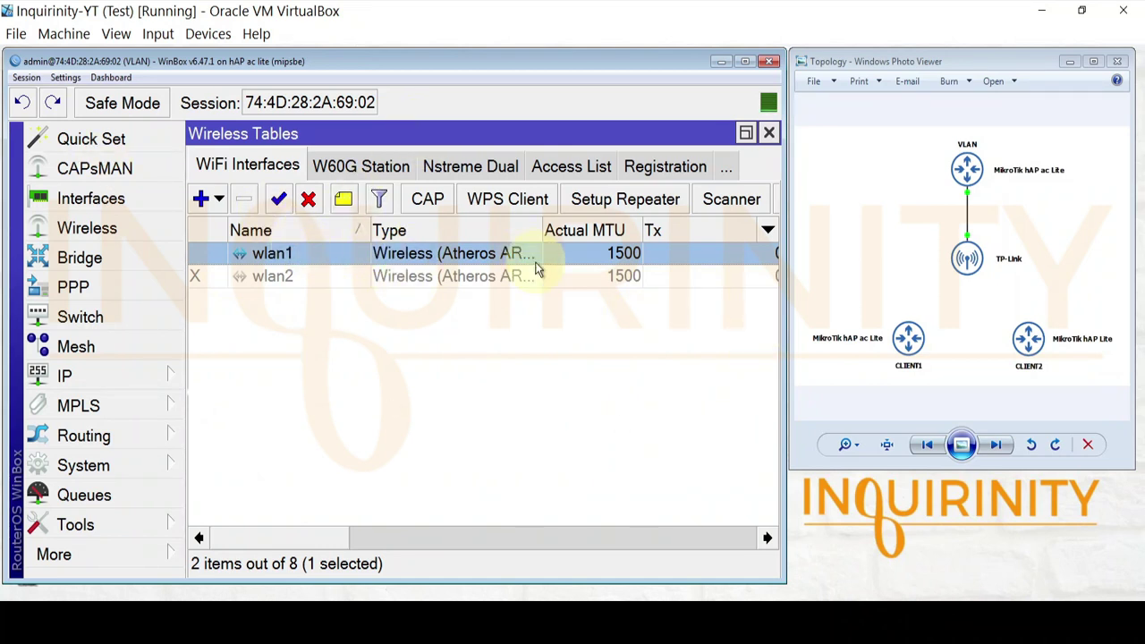
{"action": "left_click", "coordinate": [729, 200]}
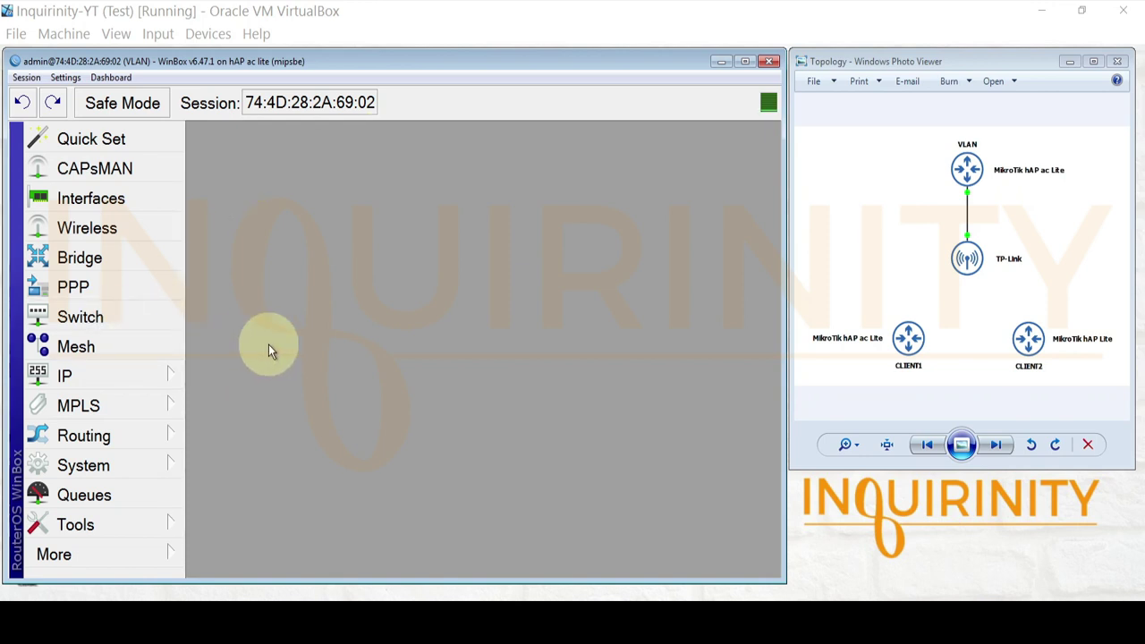
- Bring up bridge1's port list, which shows ether2 as its only member
{"action": "left_click", "coordinate": [82, 259]}
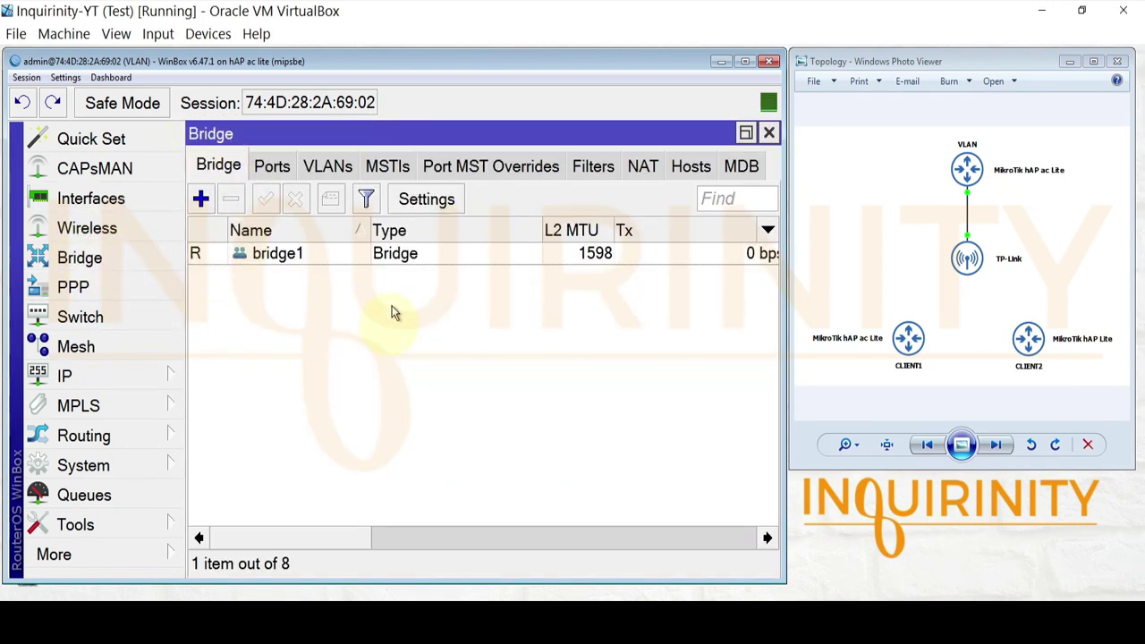
{"action": "left_click", "coordinate": [299, 253]}
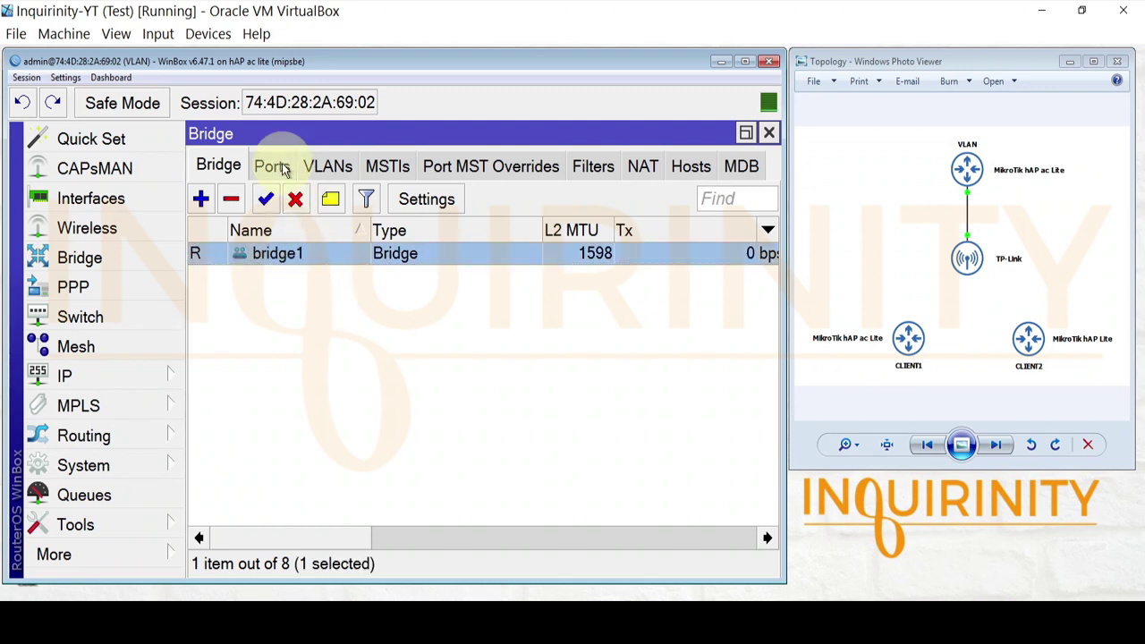
{"action": "left_click", "coordinate": [272, 167]}
{"action": "left_click", "coordinate": [314, 255]}
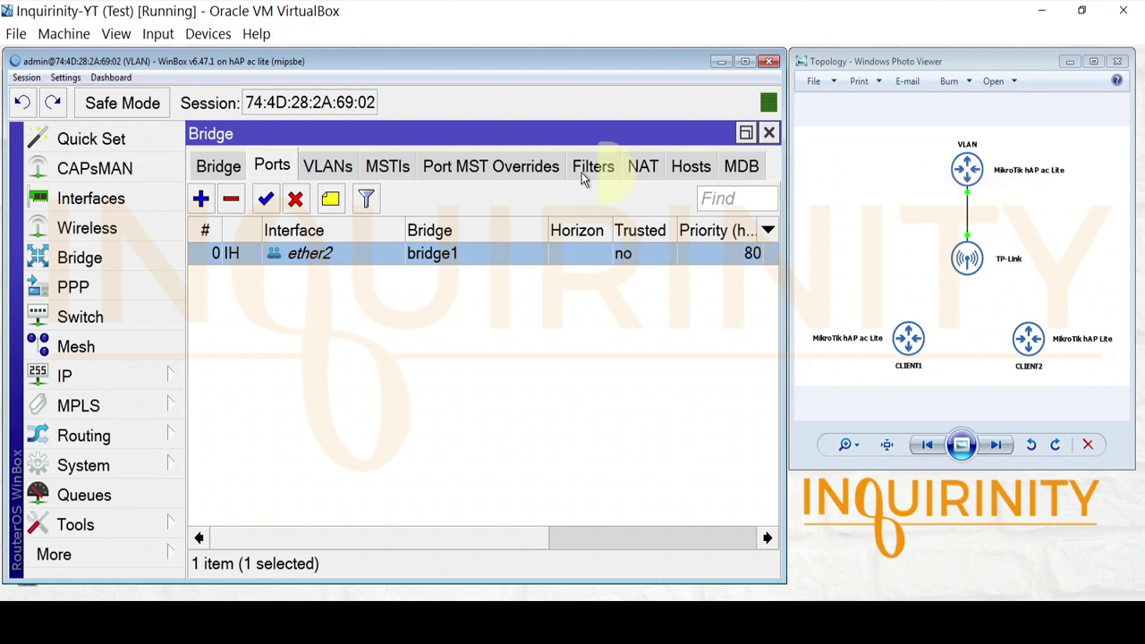
{"action": "left_click", "coordinate": [229, 172]}
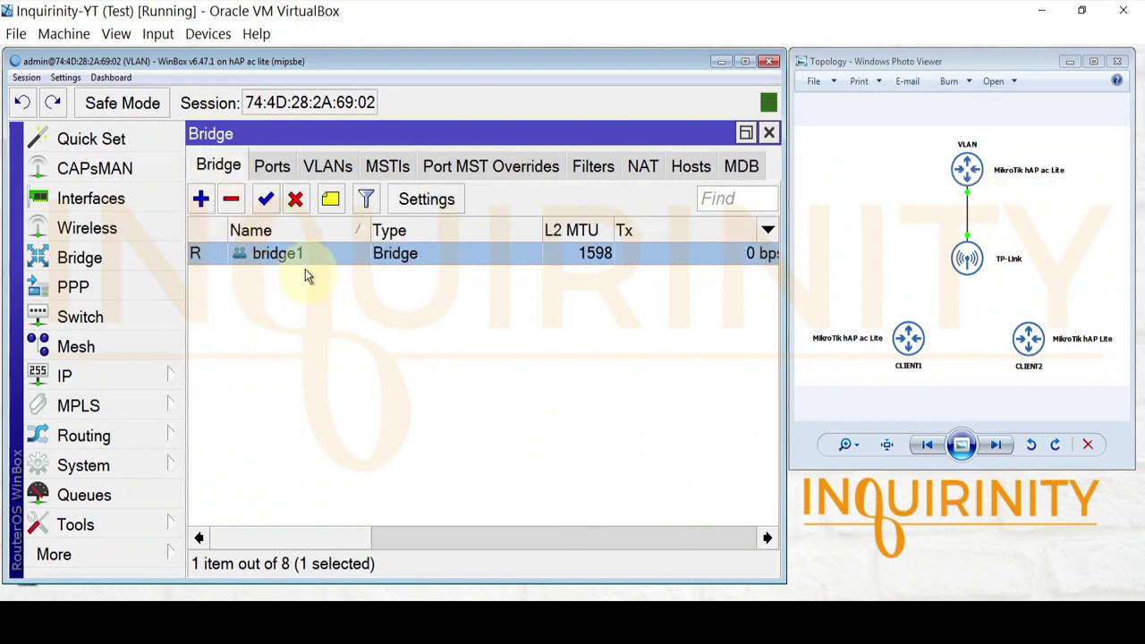
{"action": "left_click", "coordinate": [270, 166]}
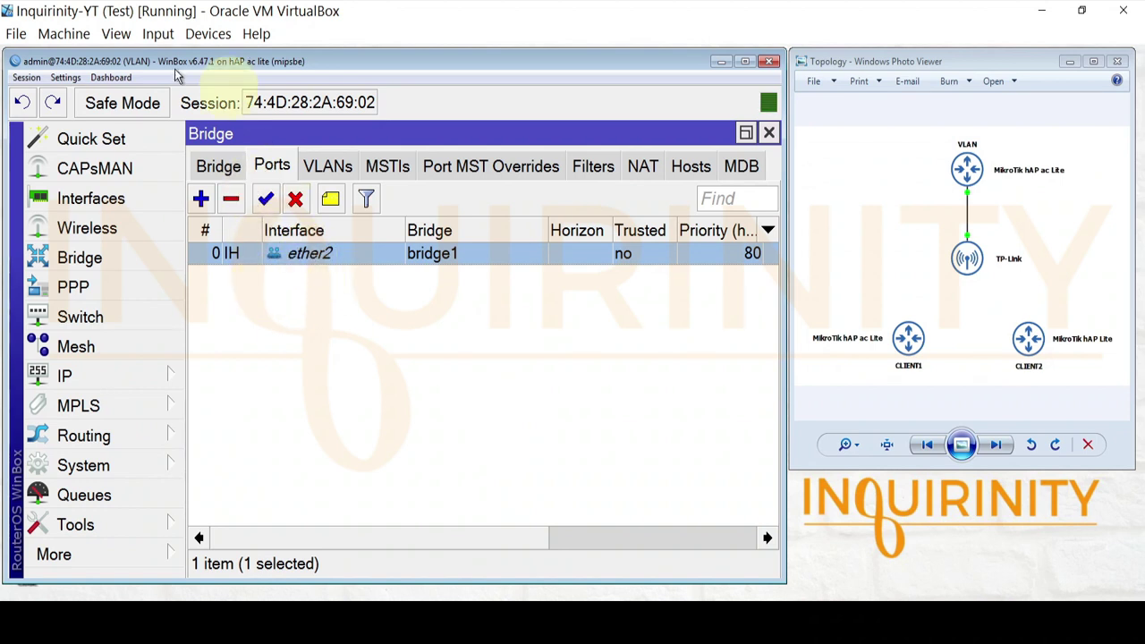
- Review ether2's bridge port settings unchanged, then view the still-empty bridge VLAN table
{"action": "double_click", "coordinate": [308, 255]}
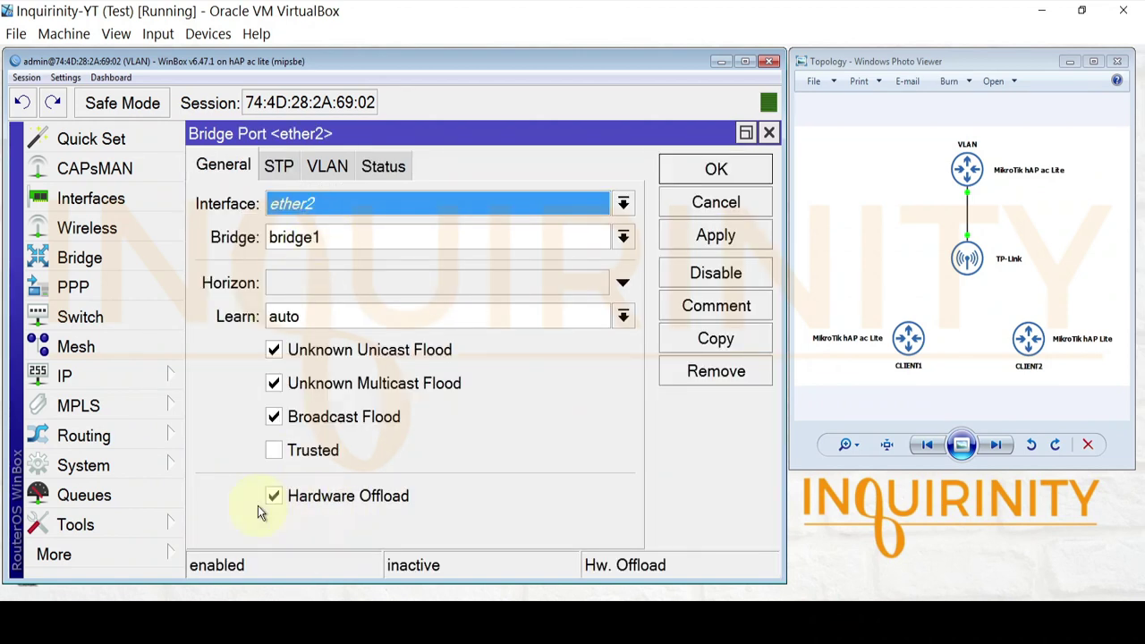
{"action": "left_click", "coordinate": [716, 169]}
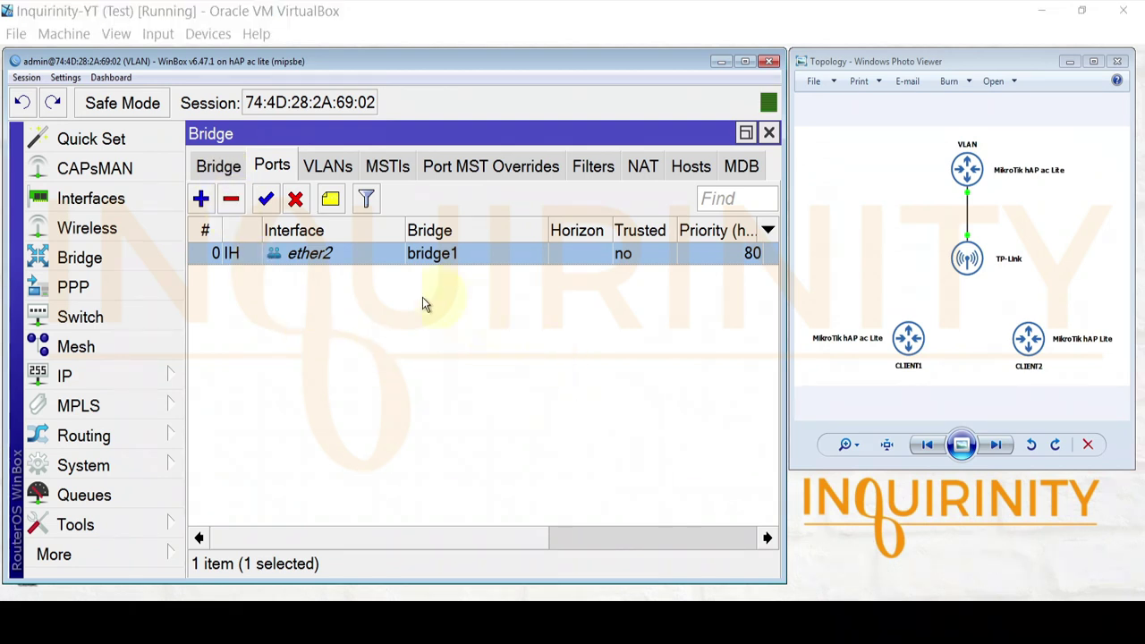
{"action": "left_click", "coordinate": [327, 170]}
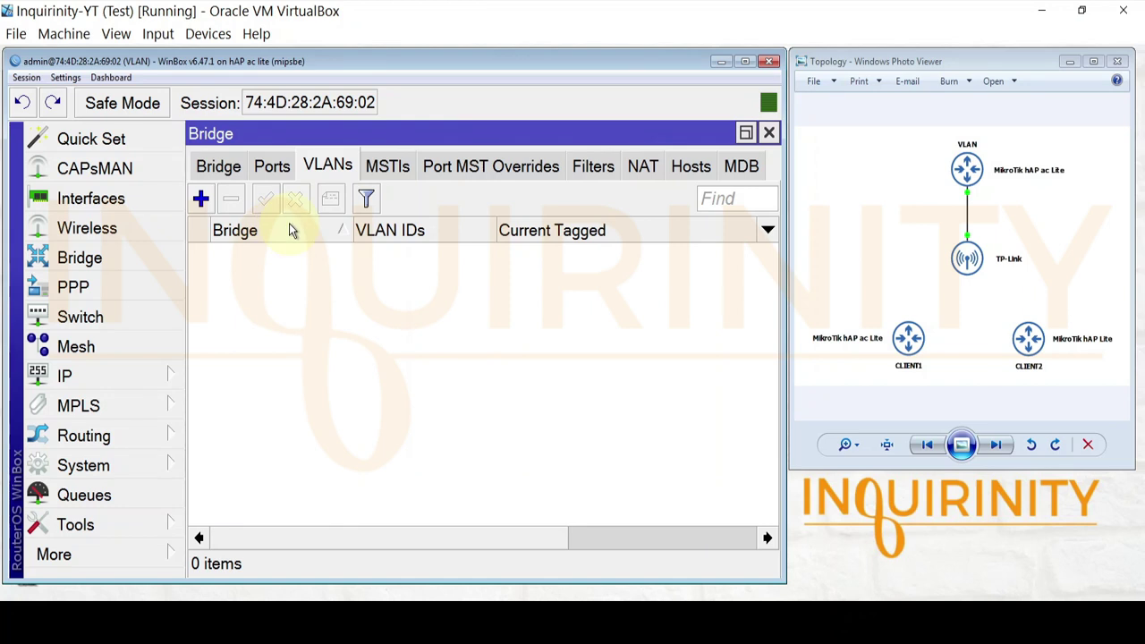
- Check bridge1's VLAN filtering setting and close it unchanged
{"action": "left_click", "coordinate": [219, 166]}
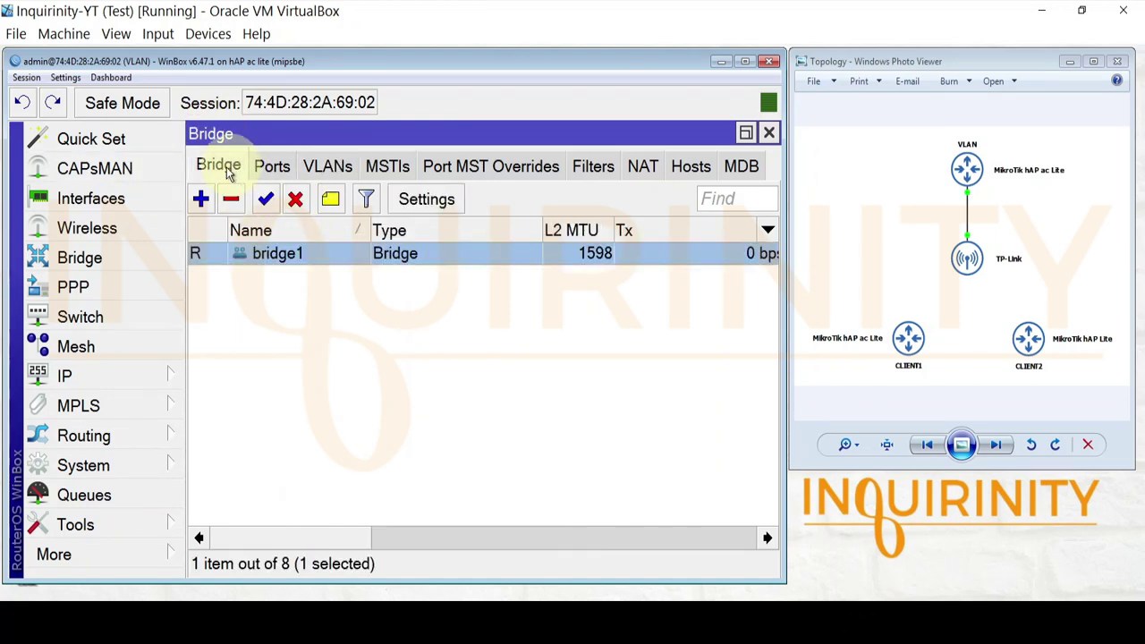
{"action": "double_click", "coordinate": [285, 256]}
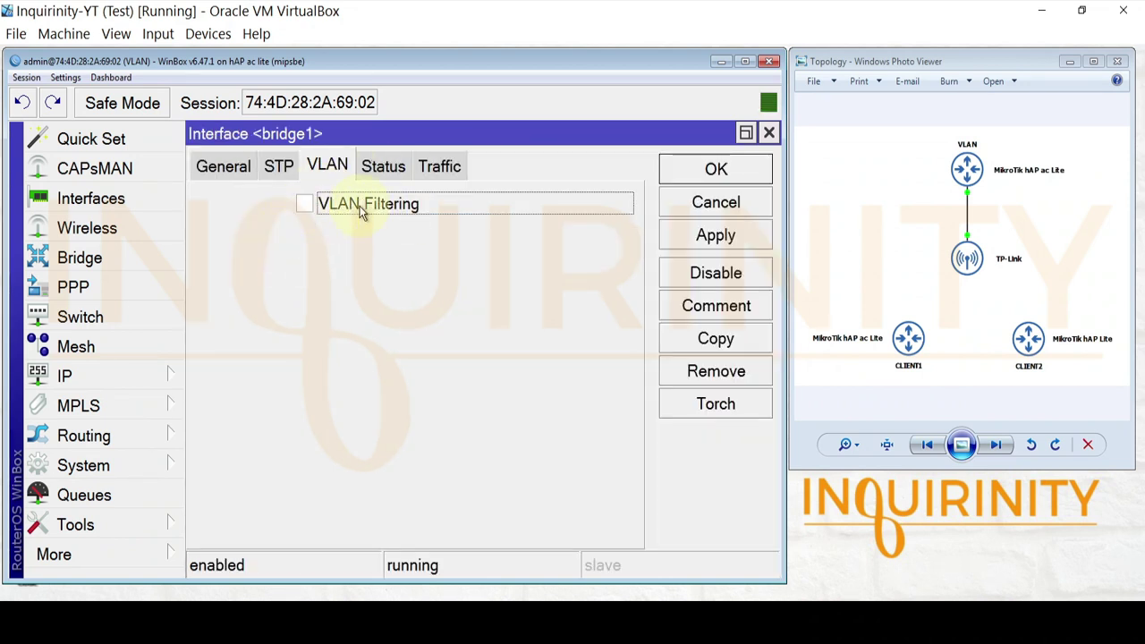
{"action": "left_click", "coordinate": [721, 170]}
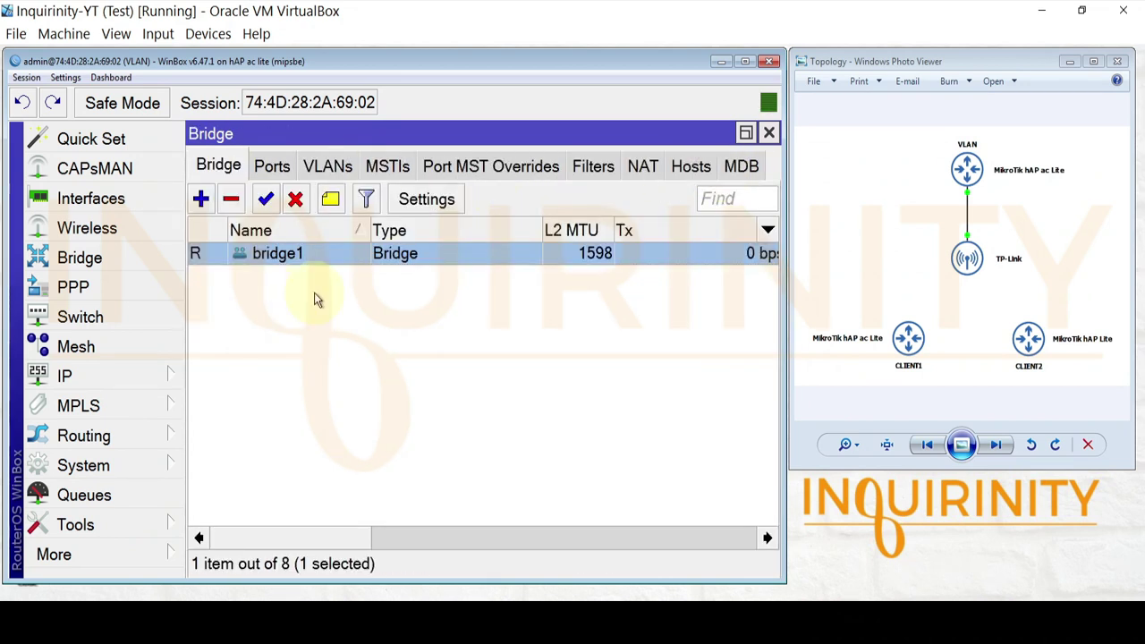
- Inspect switch port ether2's VLAN mode, then close the Bridge window
{"action": "left_click", "coordinate": [120, 317]}
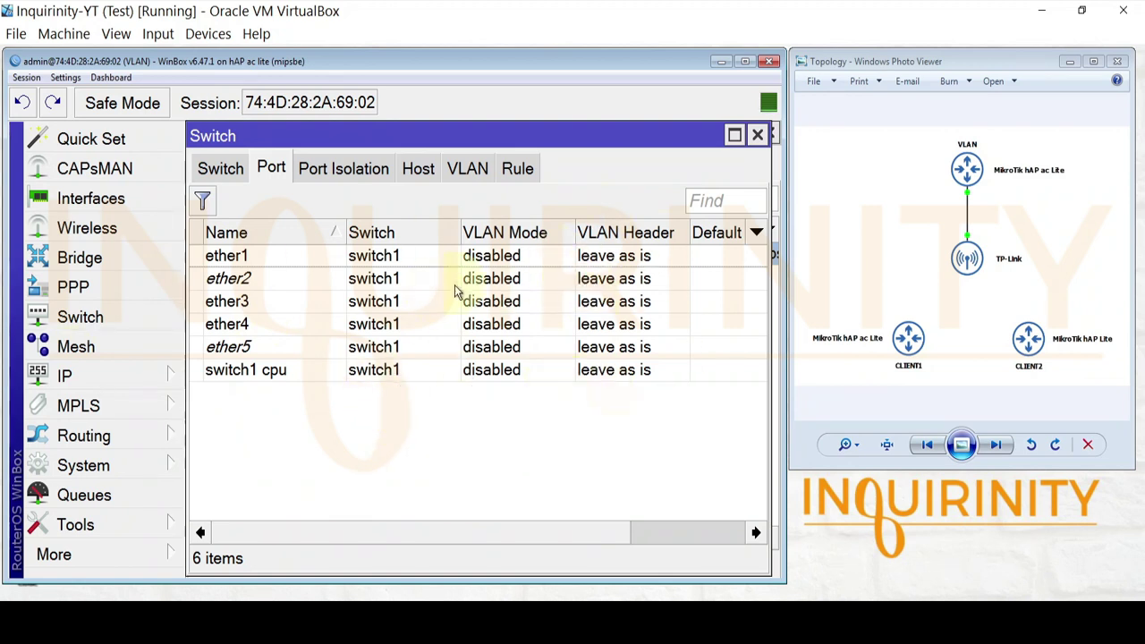
{"action": "left_click", "coordinate": [242, 278]}
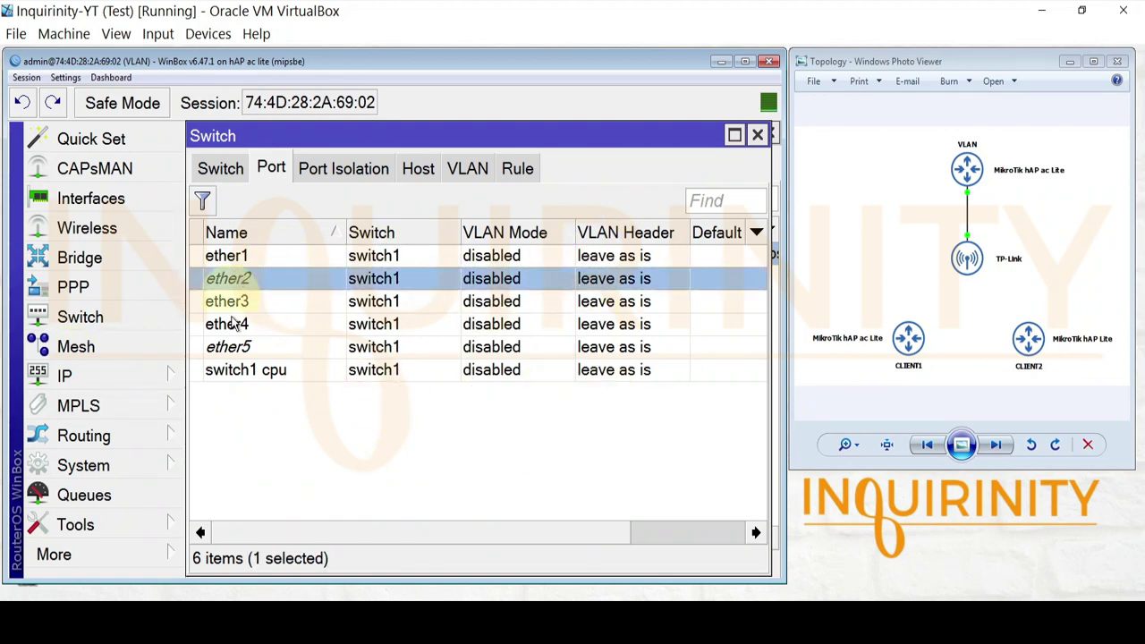
{"action": "left_click", "coordinate": [90, 257]}
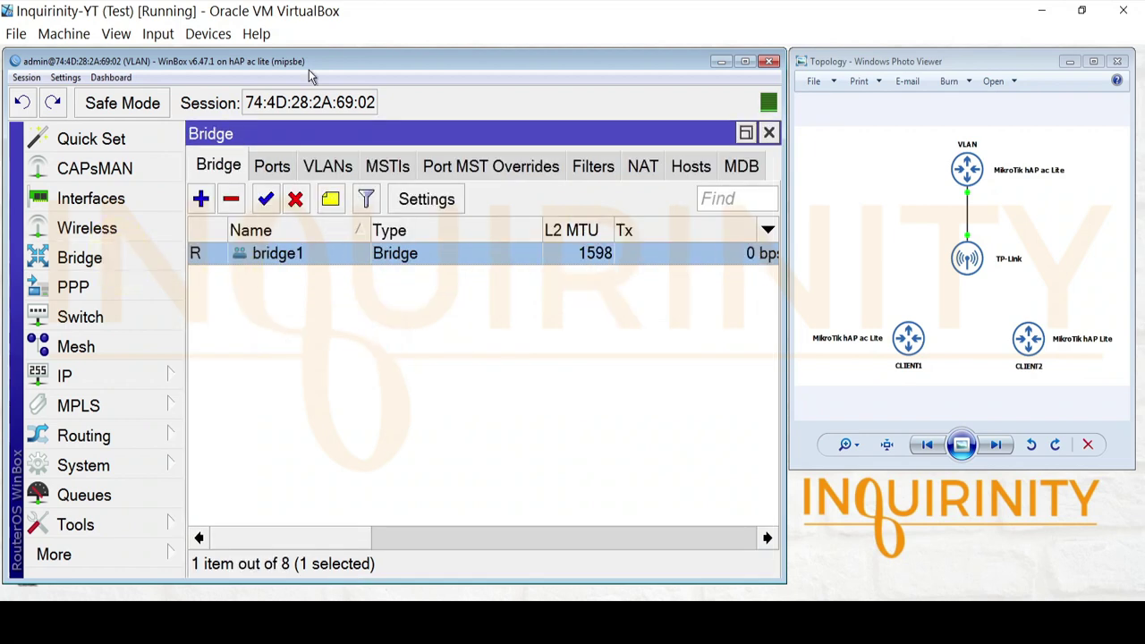
{"action": "left_click", "coordinate": [768, 132]}
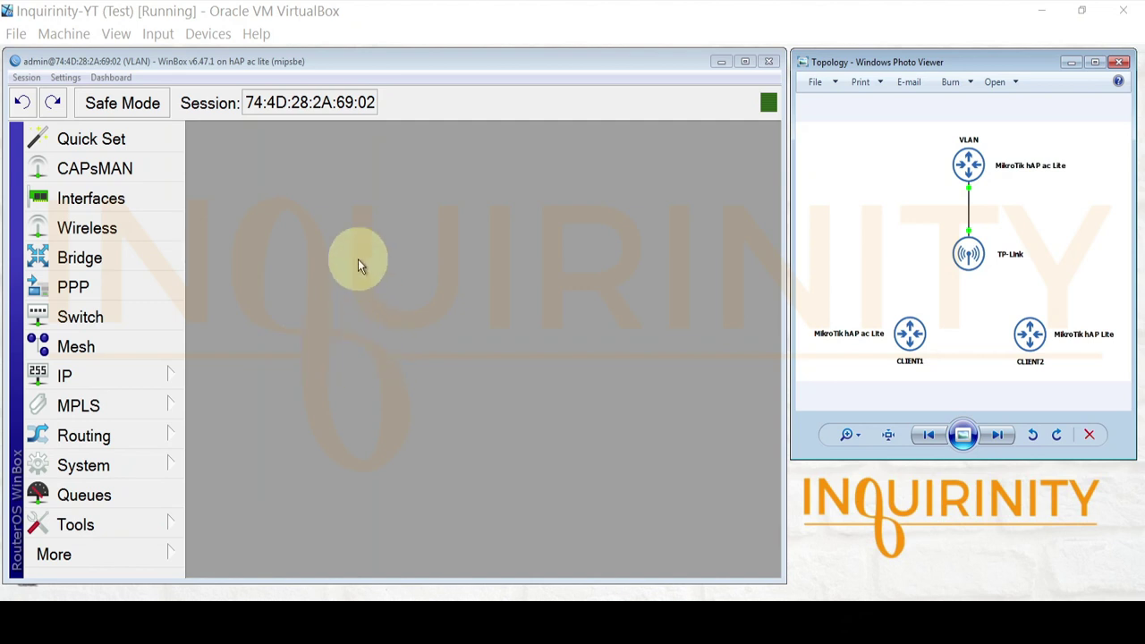
- Add a VLAN interface named VLAN10 with VLAN ID 10 and parent interface bridge1
{"action": "left_click", "coordinate": [95, 201]}
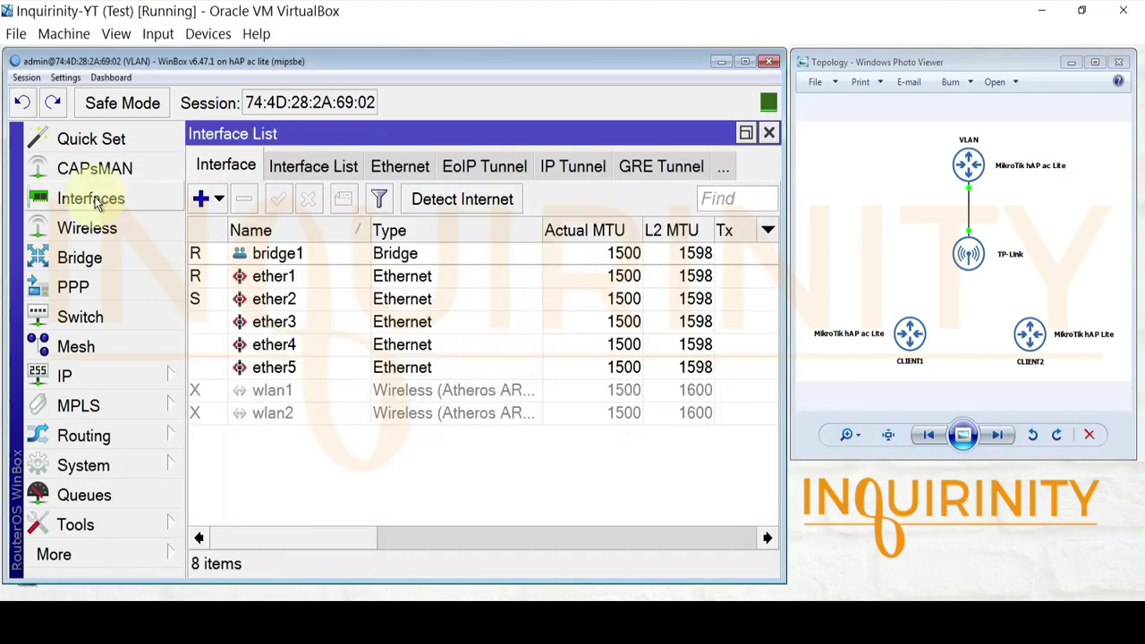
{"action": "left_click", "coordinate": [209, 199]}
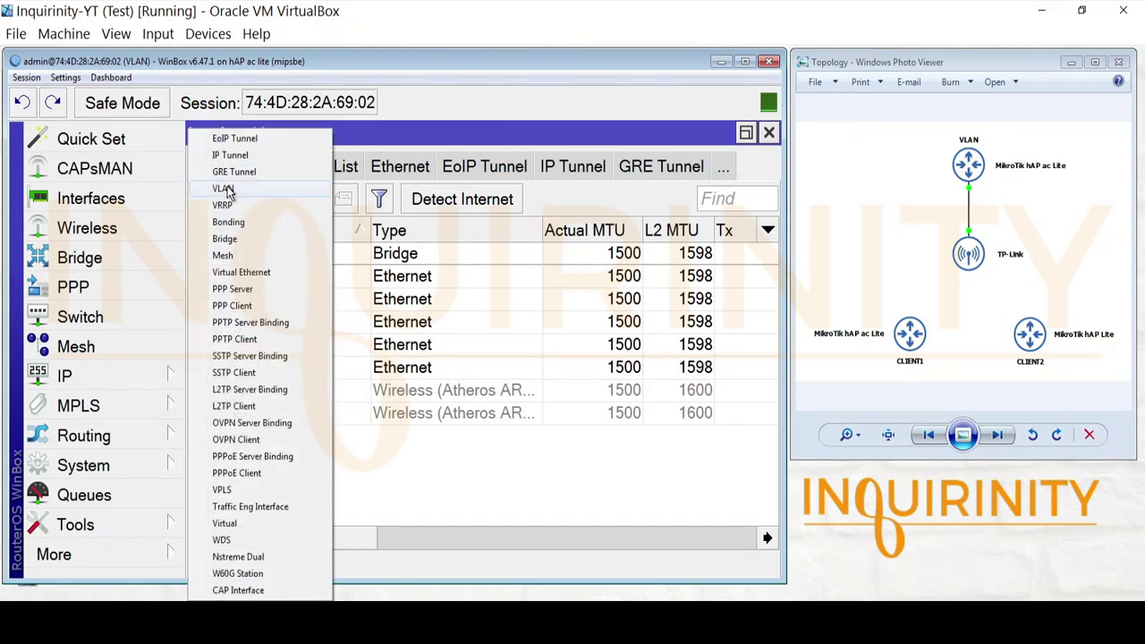
{"action": "left_click", "coordinate": [223, 189]}
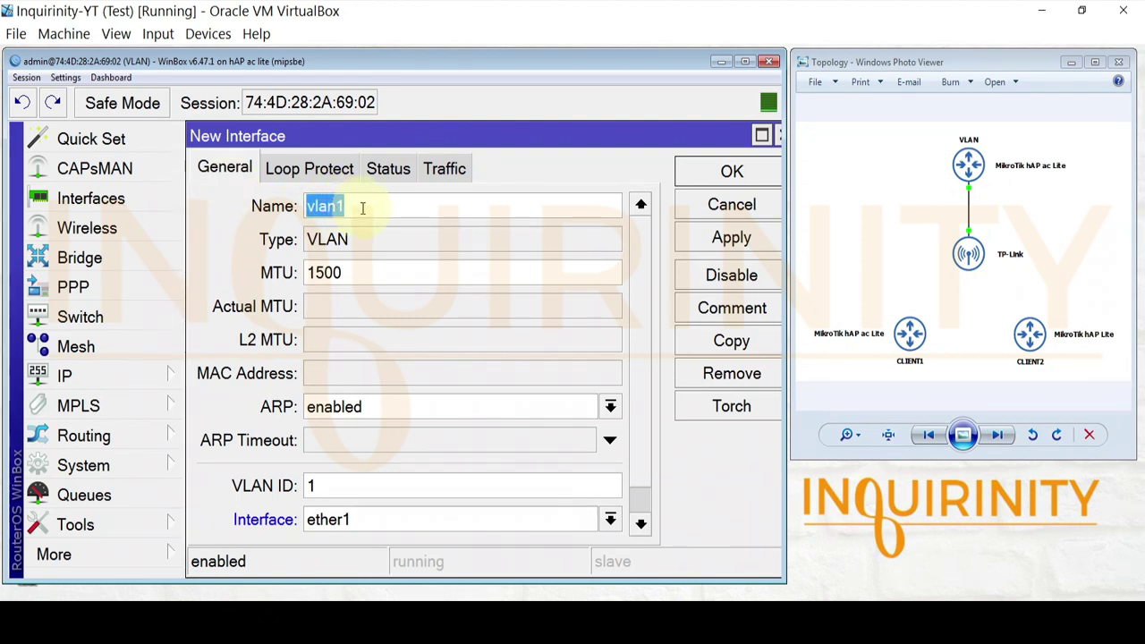
{"action": "type", "text": "VLAn1"}
{"action": "type", "text": "N1"}
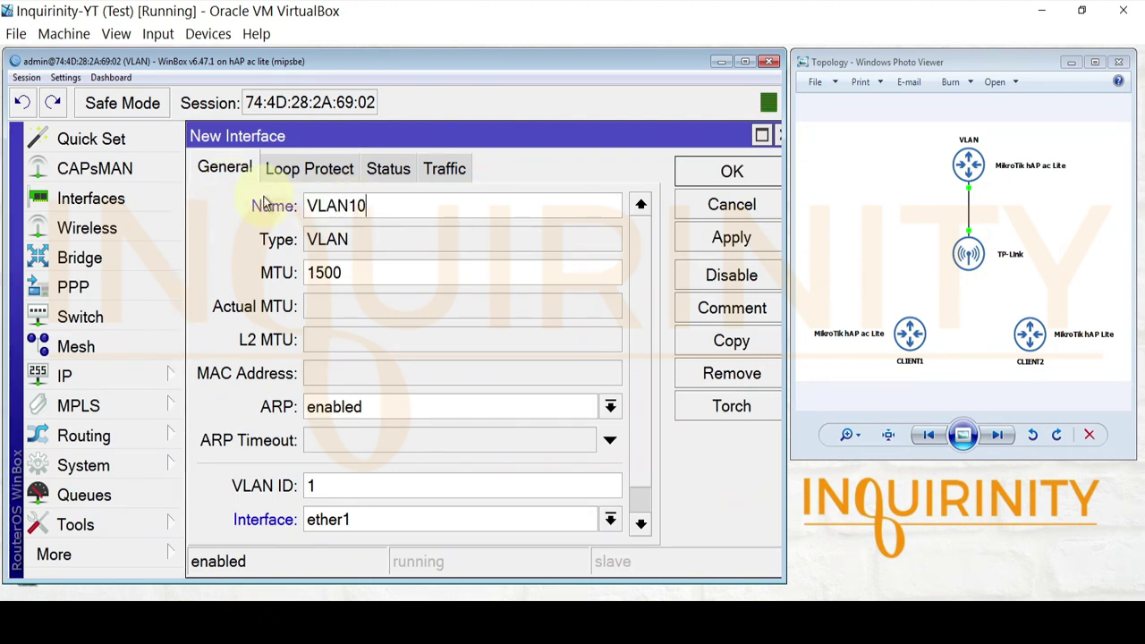
{"action": "left_click", "coordinate": [355, 484]}
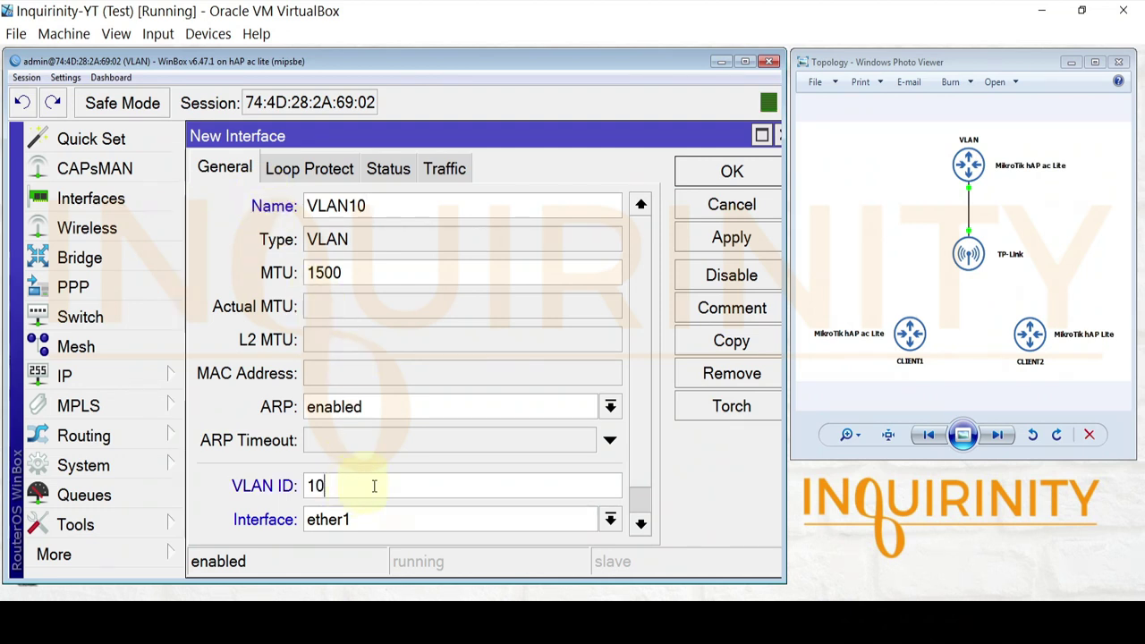
{"action": "left_click", "coordinate": [458, 522]}
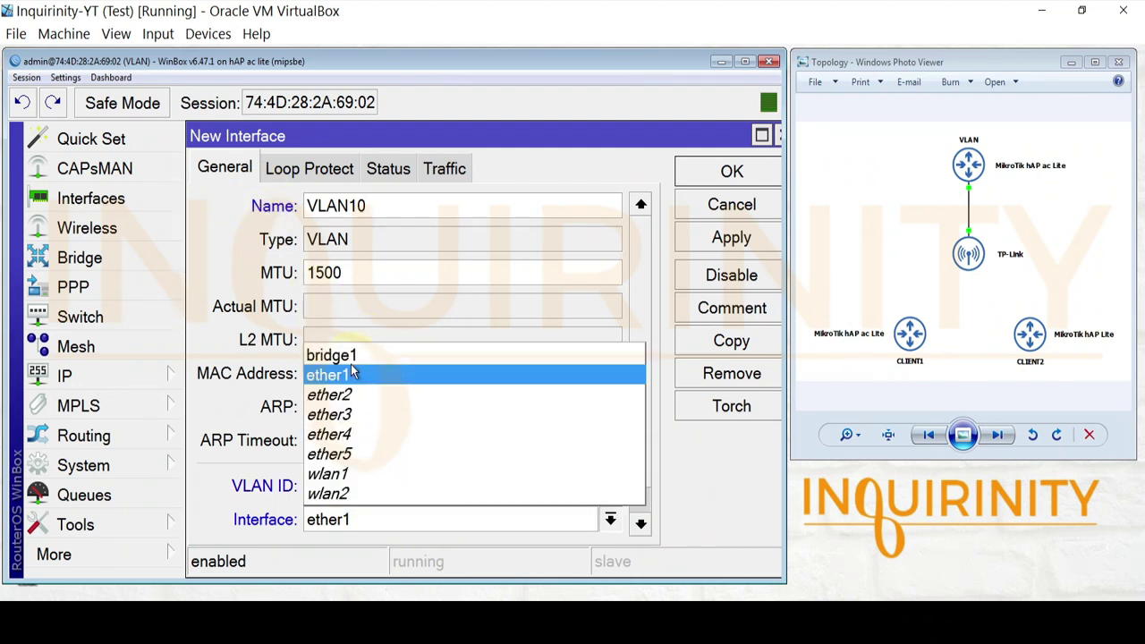
{"action": "left_click", "coordinate": [349, 355]}
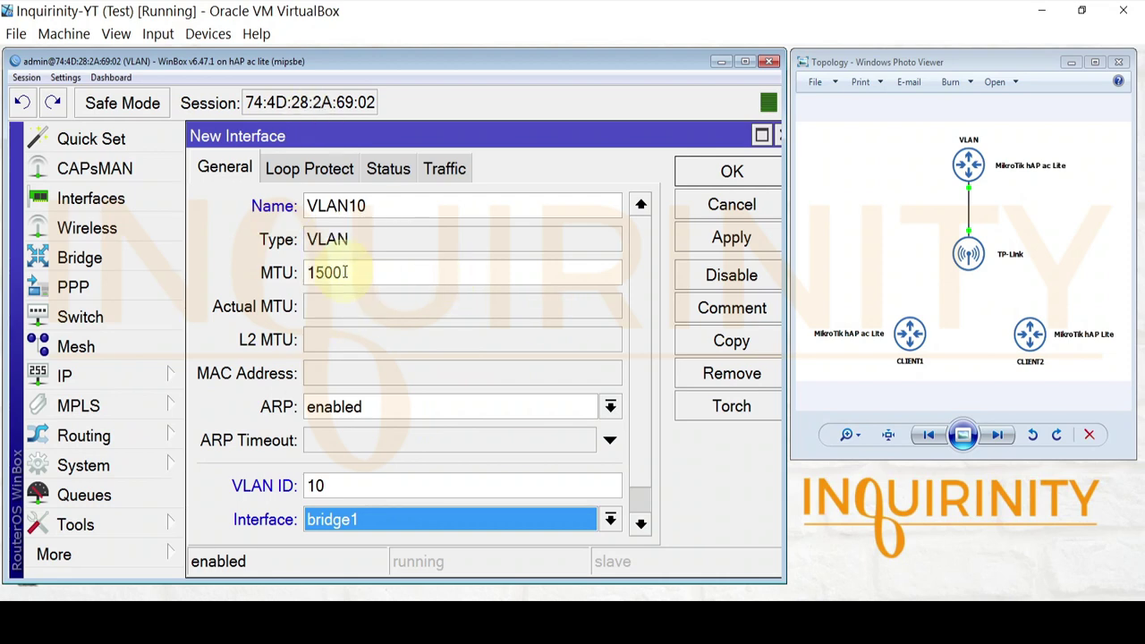
{"action": "left_click", "coordinate": [732, 172]}
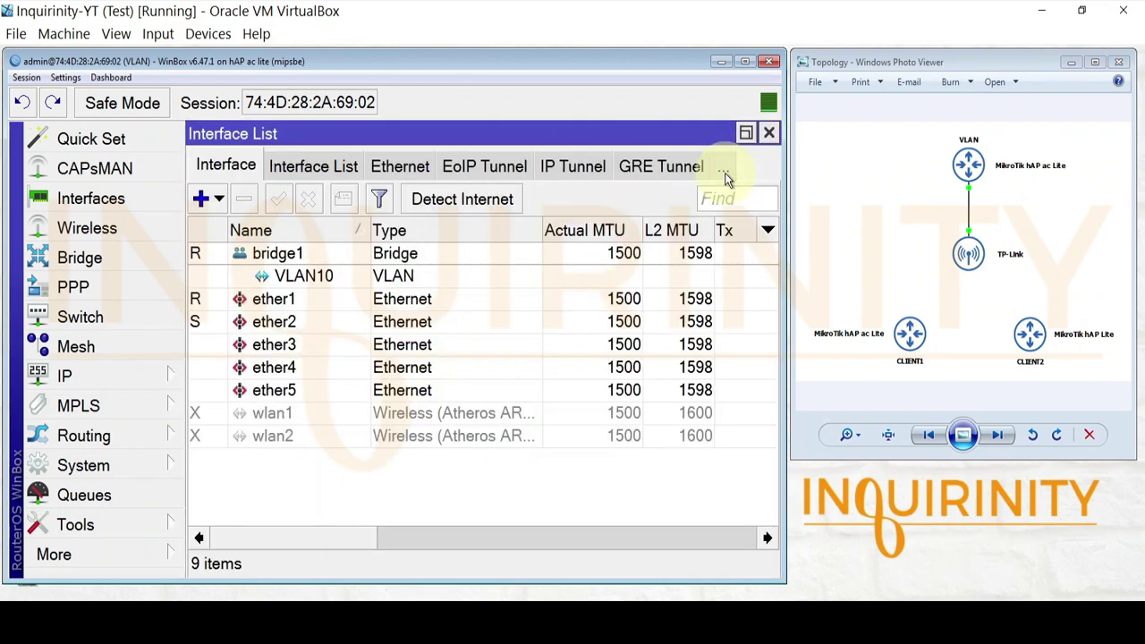
{"action": "left_click", "coordinate": [295, 279]}
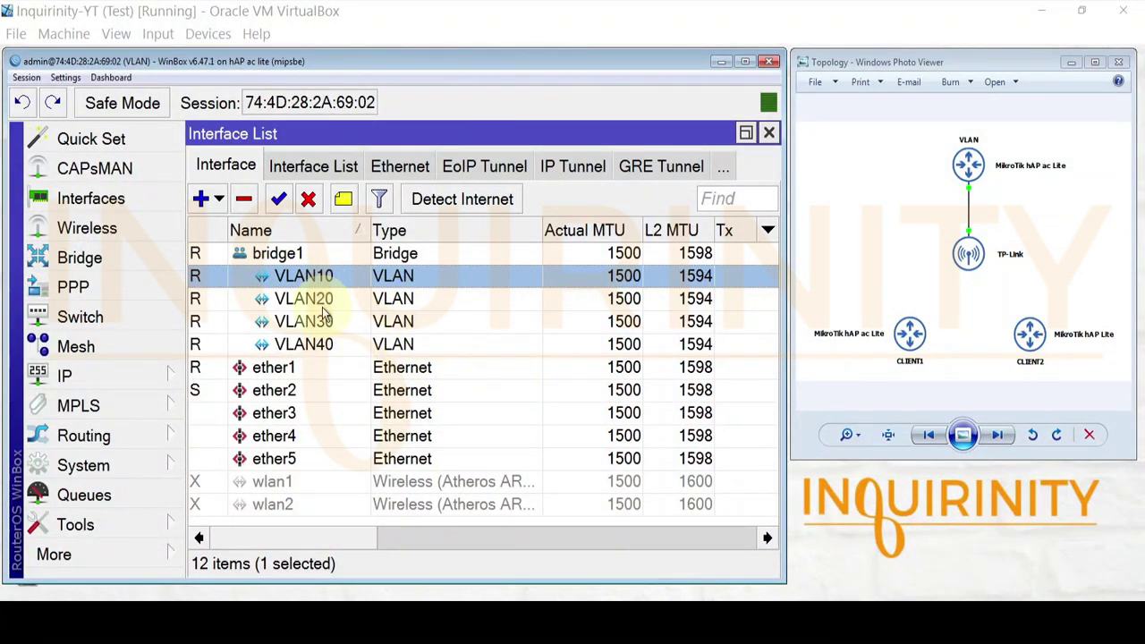
- Verify VLAN20, VLAN30 and VLAN40 carry IDs 20, 30 and 40 on bridge1, then close the Interface List
{"action": "key", "text": "Down"}
{"action": "key", "text": "Down"}
{"action": "key", "text": "Down"}
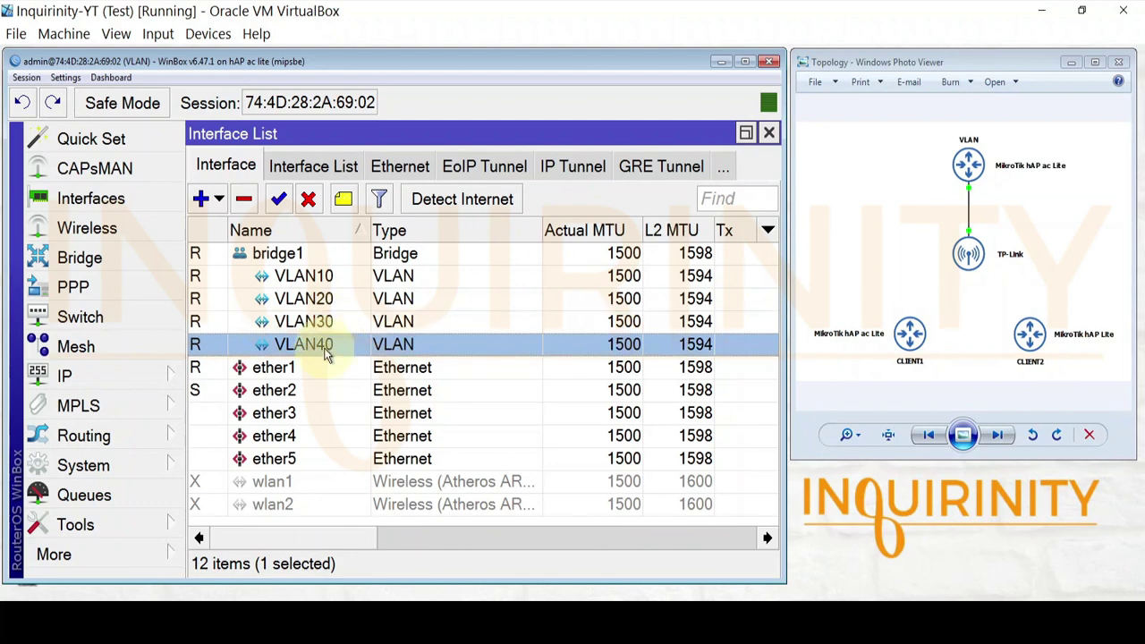
{"action": "double_click", "coordinate": [326, 302]}
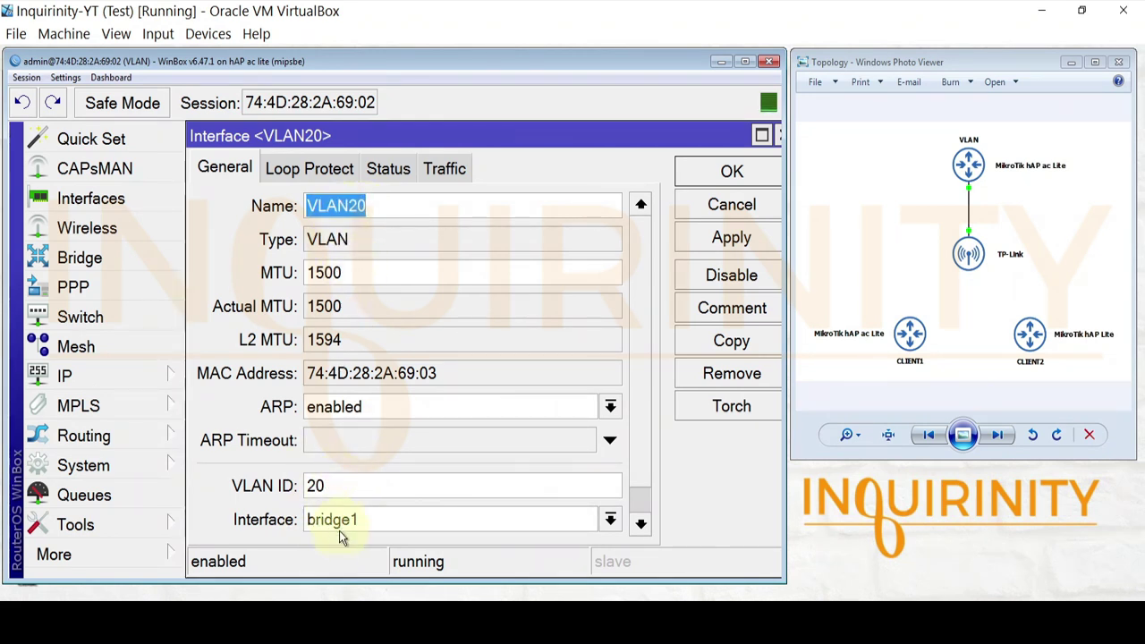
{"action": "left_click", "coordinate": [738, 170]}
{"action": "double_click", "coordinate": [320, 324]}
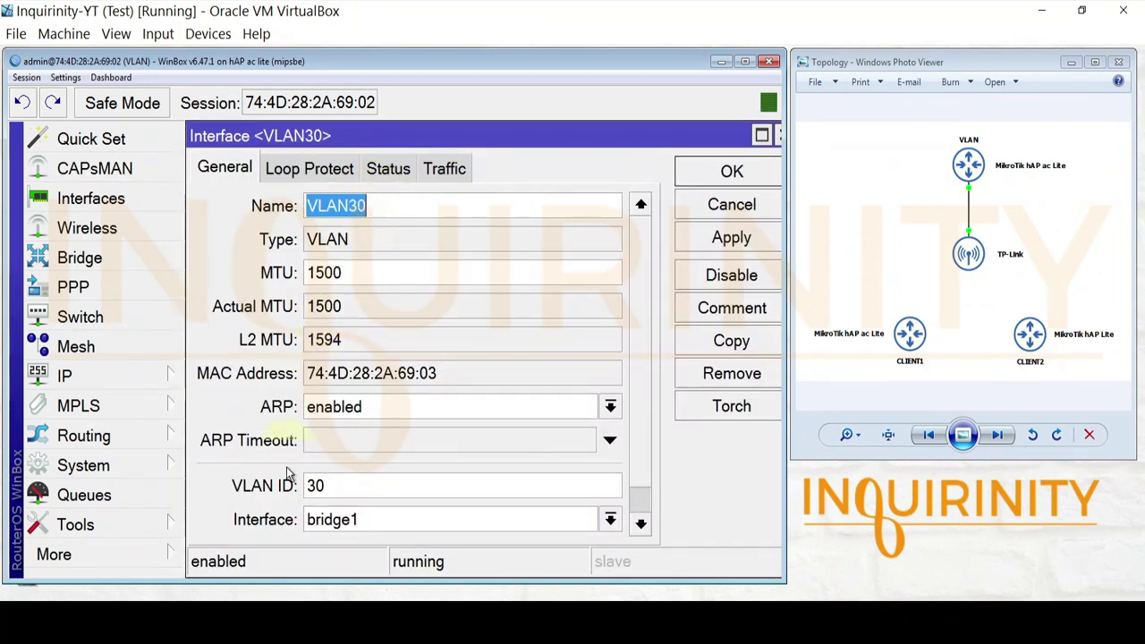
{"action": "left_click", "coordinate": [715, 175]}
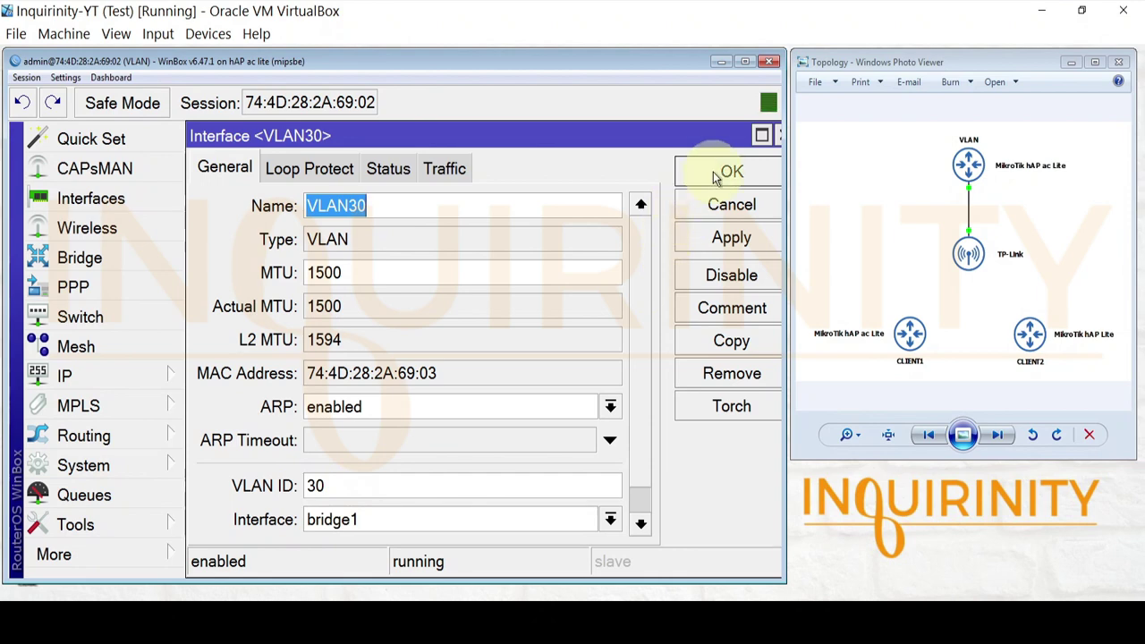
{"action": "left_click", "coordinate": [313, 348]}
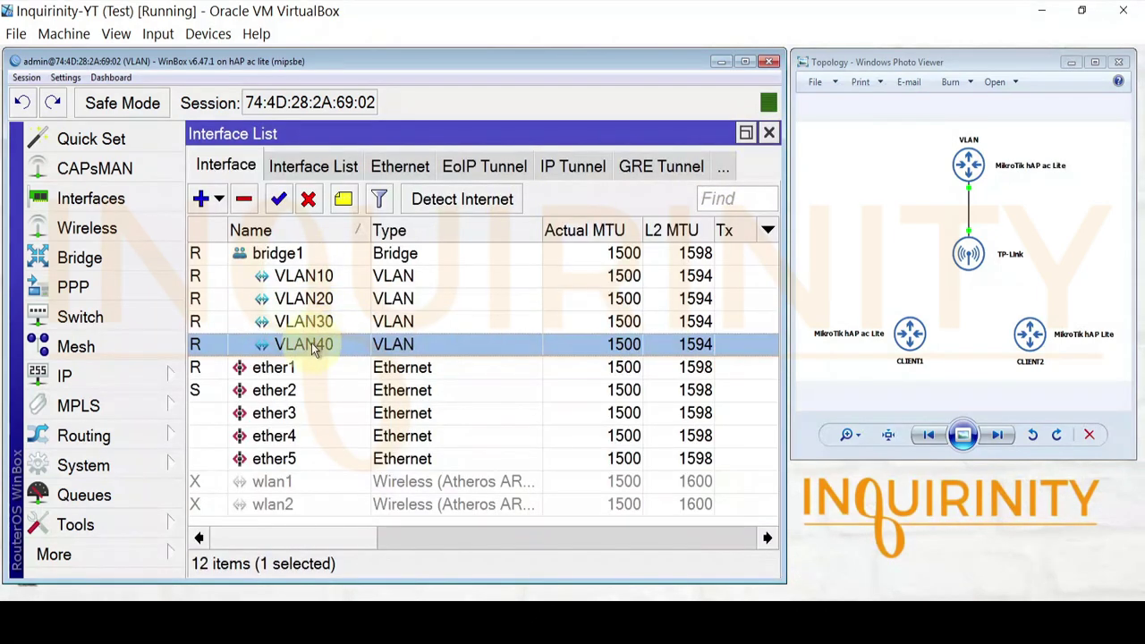
{"action": "double_click", "coordinate": [313, 347]}
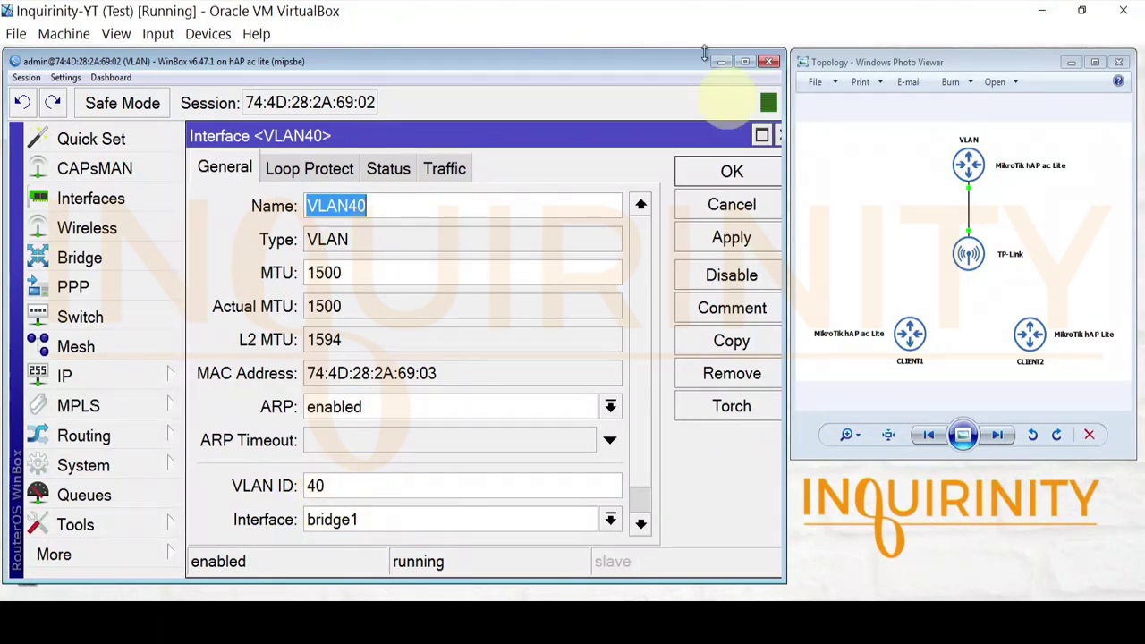
{"action": "left_click", "coordinate": [731, 174]}
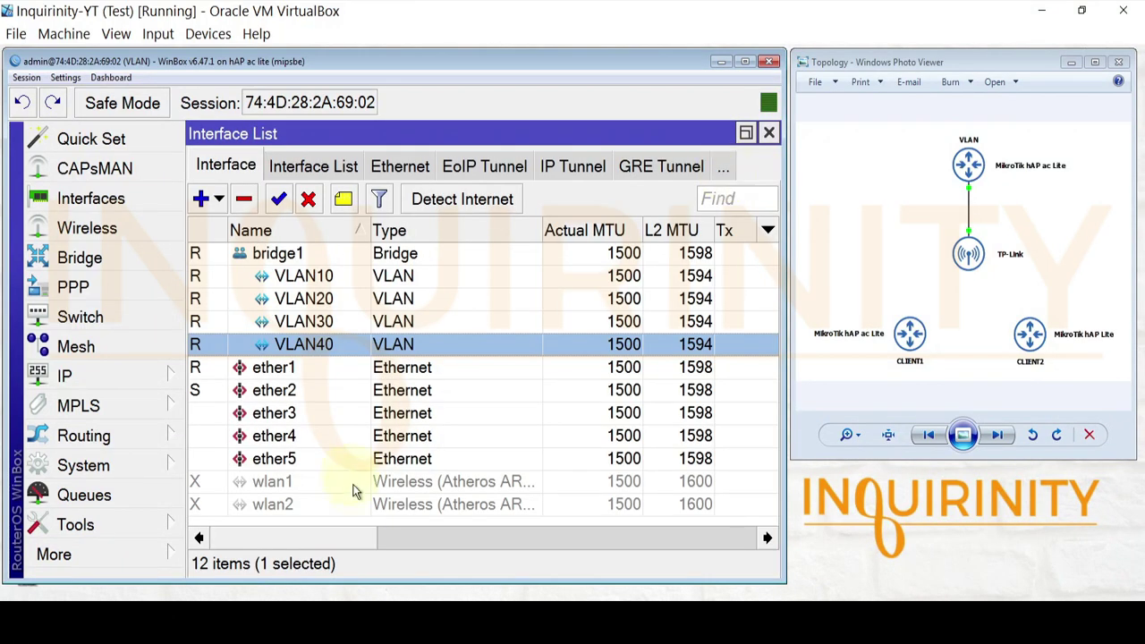
{"action": "key", "text": "Escape"}
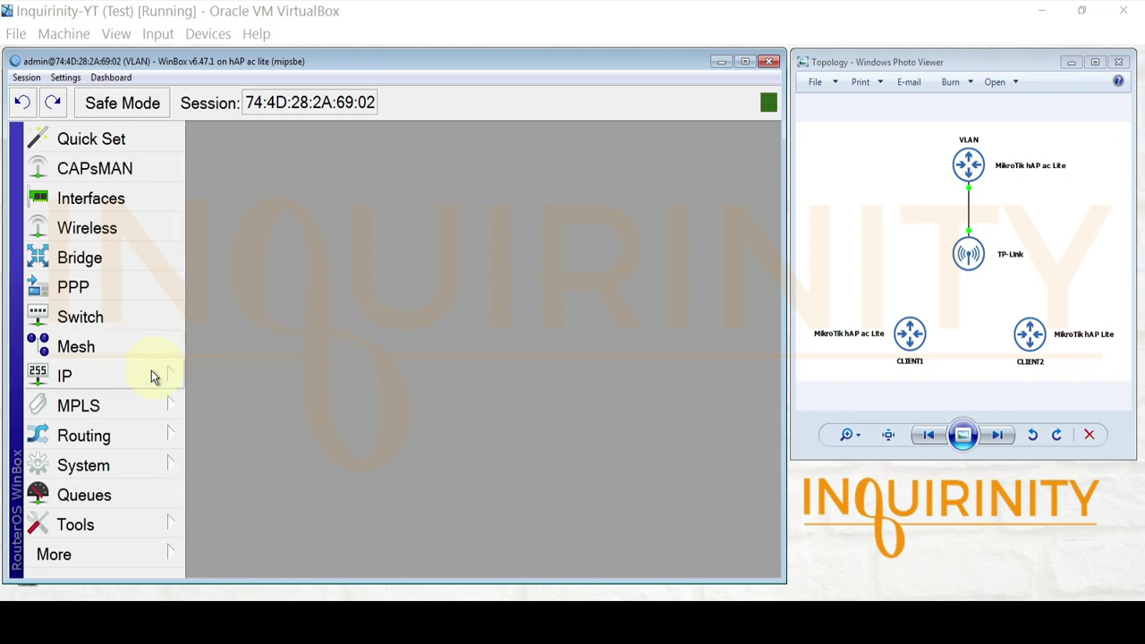
{"action": "left_click", "coordinate": [102, 376]}
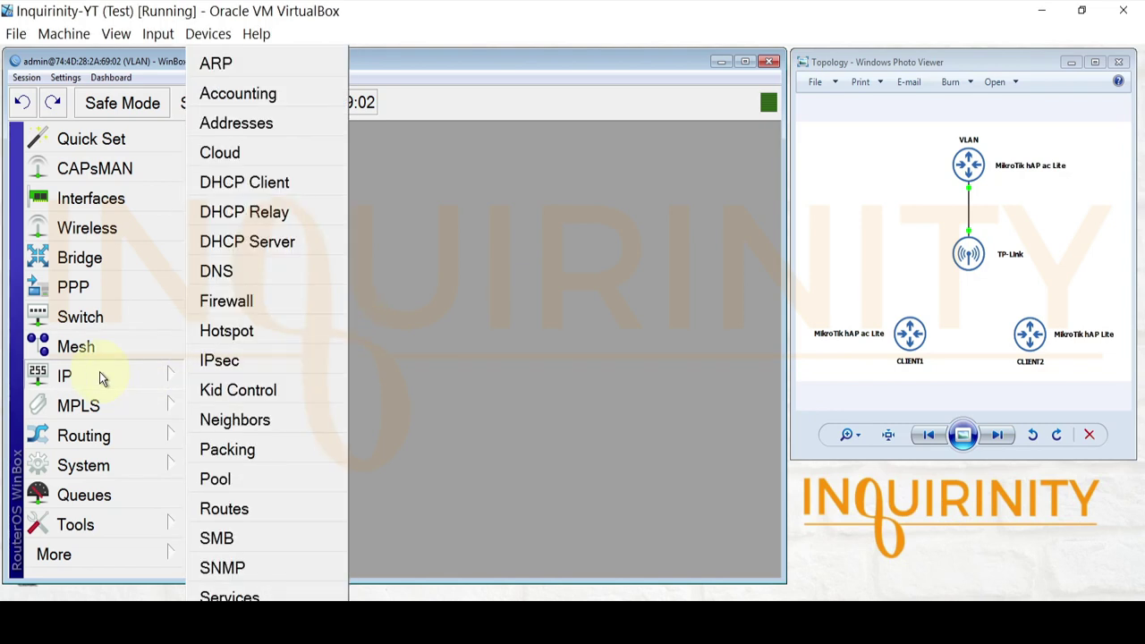
- Add IP address 192.168.10.1/24 on interface VLAN10 and apply it
{"action": "left_click", "coordinate": [291, 123]}
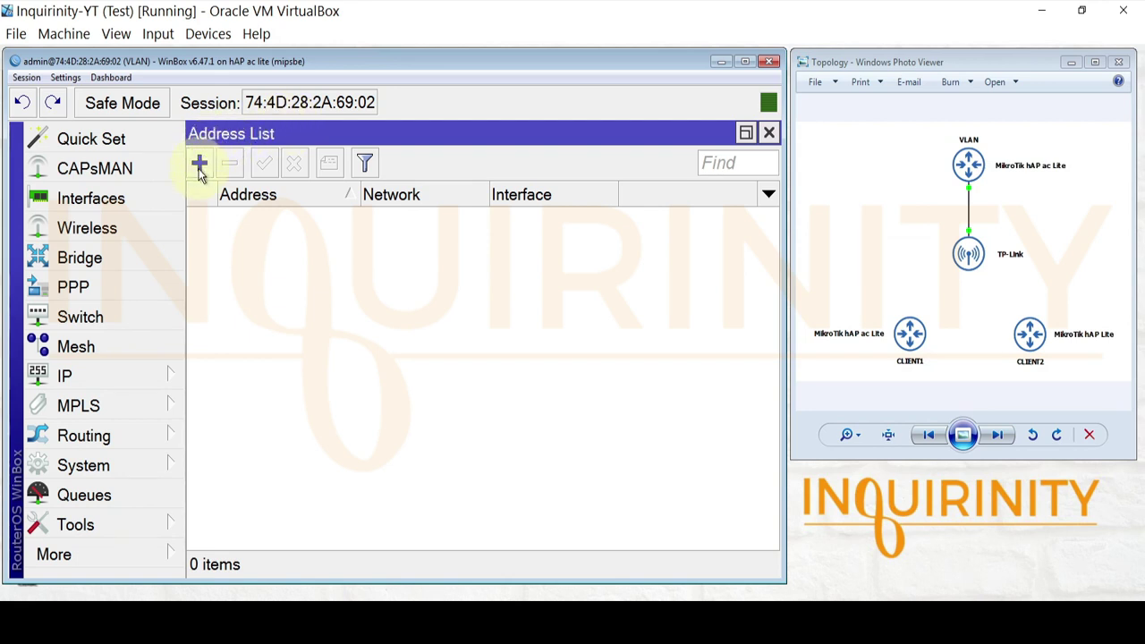
{"action": "left_click", "coordinate": [200, 165]}
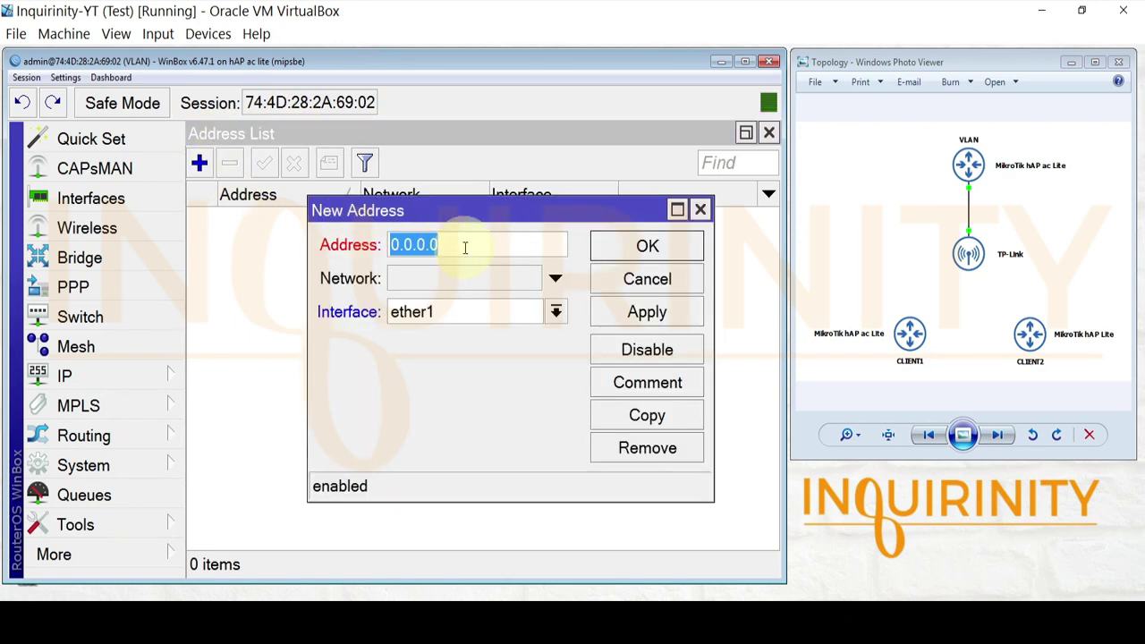
{"action": "type", "text": "192.168.10"}
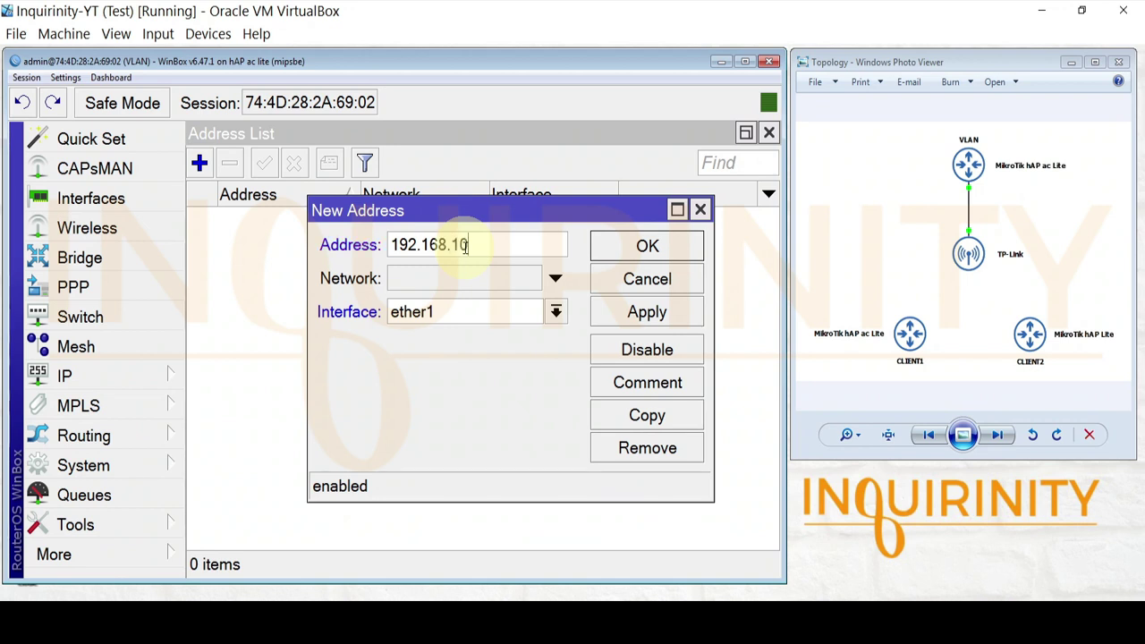
{"action": "type", "text": ".1/24"}
{"action": "left_click", "coordinate": [449, 314]}
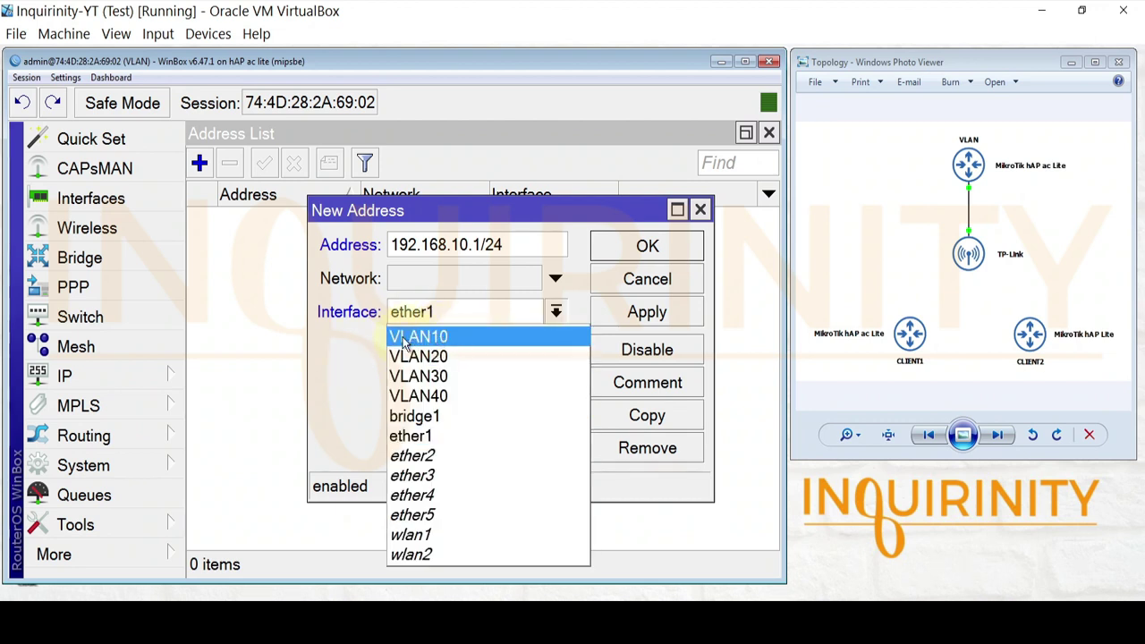
{"action": "left_click", "coordinate": [441, 338]}
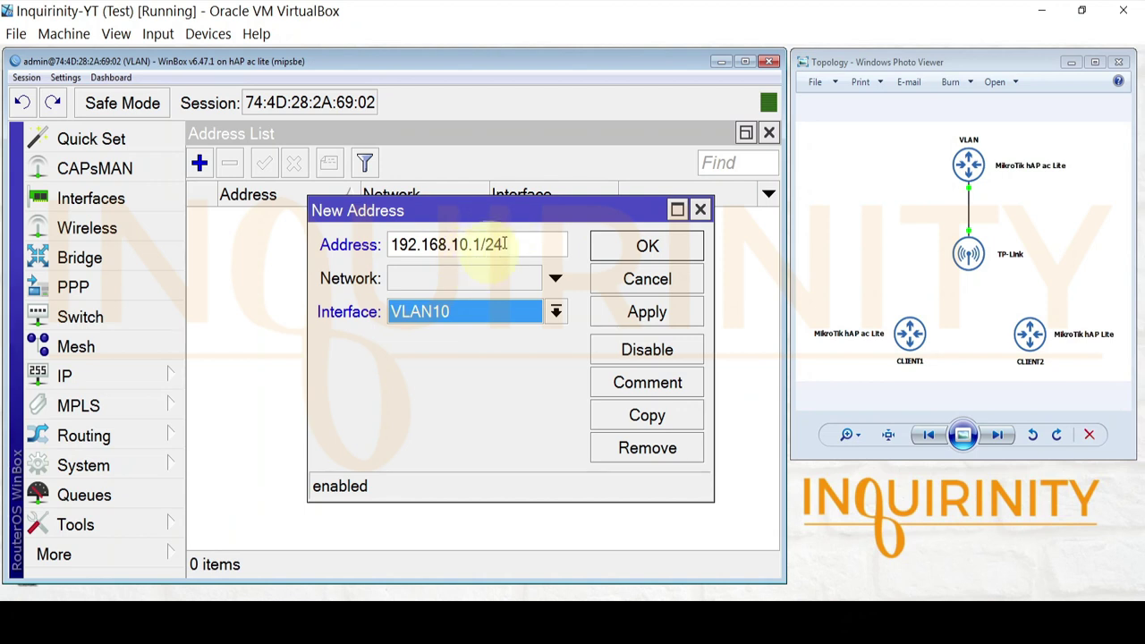
{"action": "left_click", "coordinate": [636, 318]}
{"action": "left_click", "coordinate": [647, 247]}
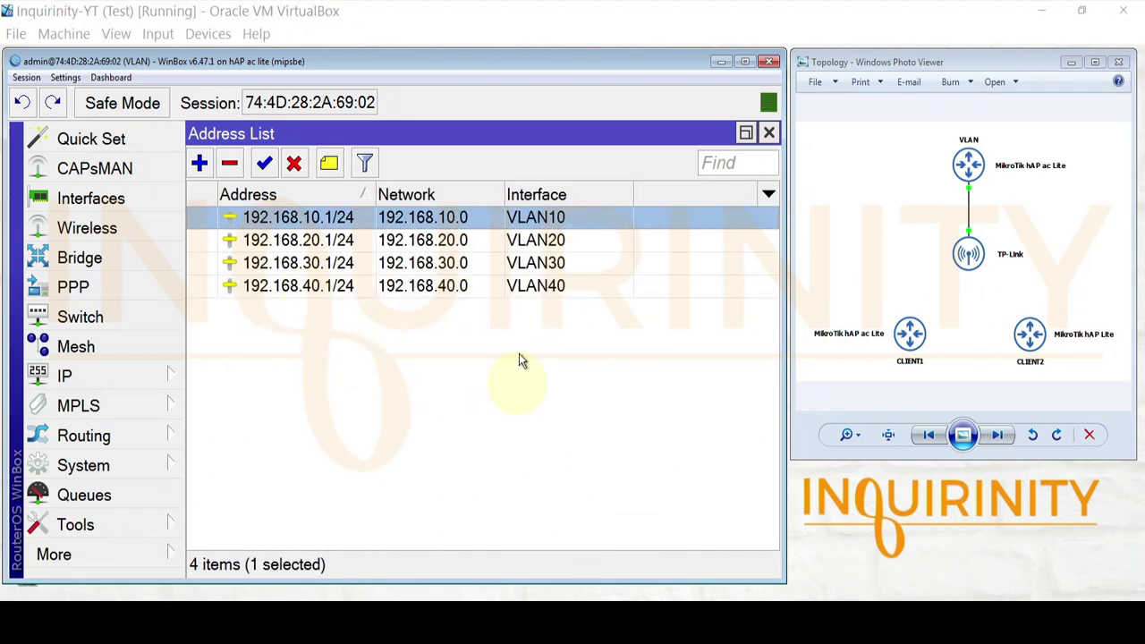
- Review the 192.168.30.1/24 and 192.168.40.1/24 gateway entries, then close the Address List
{"action": "left_click", "coordinate": [326, 247]}
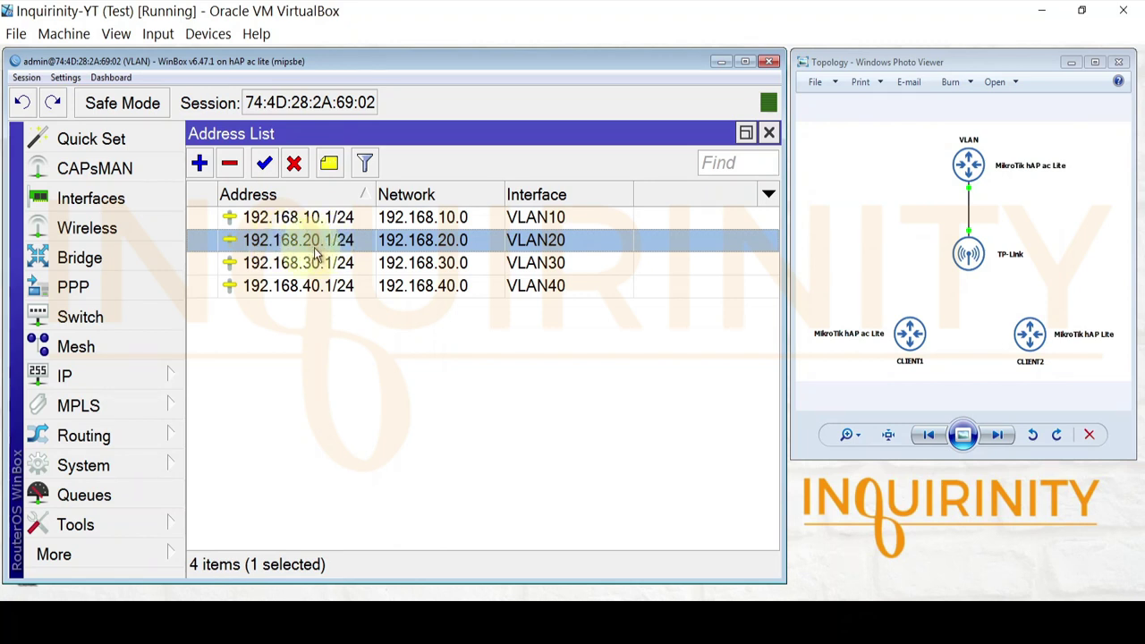
{"action": "double_click", "coordinate": [315, 262]}
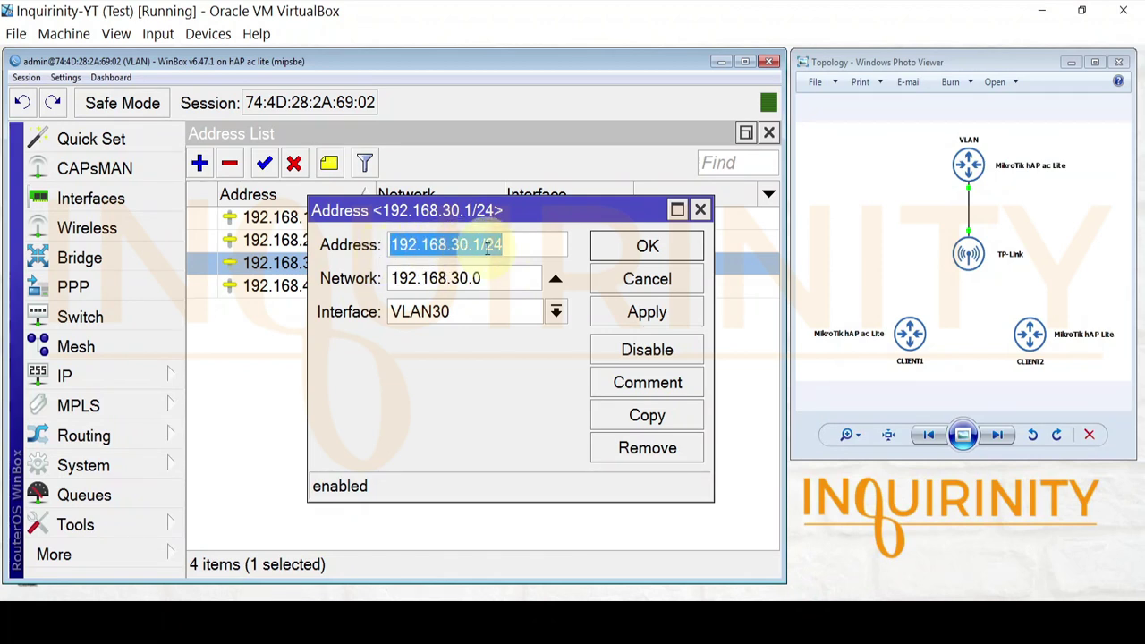
{"action": "left_click", "coordinate": [648, 285]}
{"action": "left_click", "coordinate": [297, 286]}
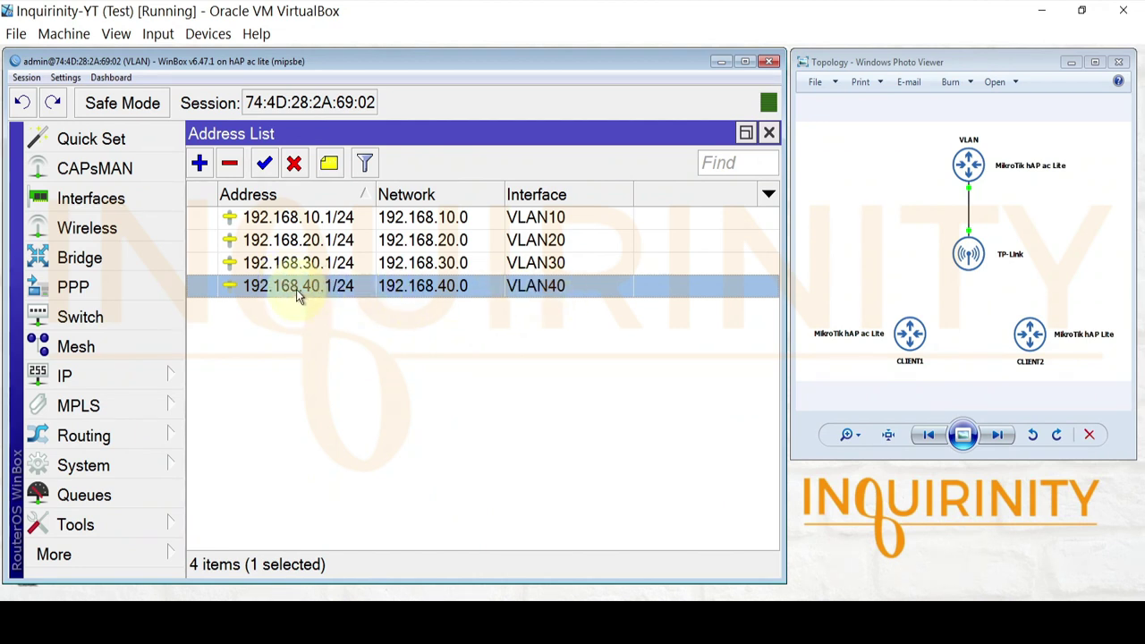
{"action": "double_click", "coordinate": [296, 287]}
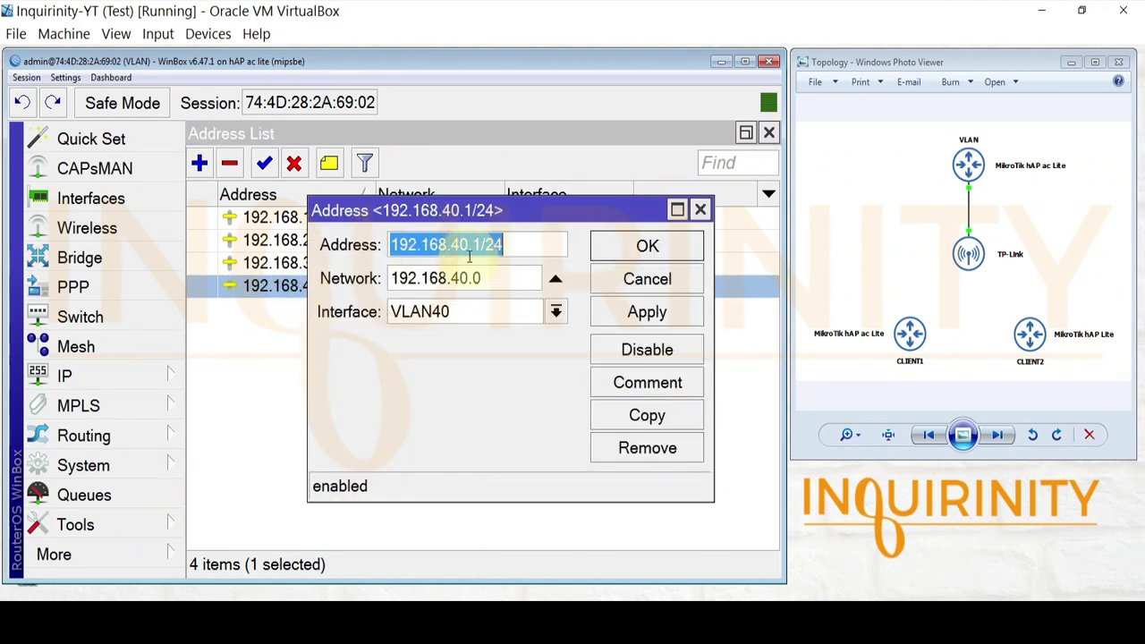
{"action": "left_click", "coordinate": [635, 254]}
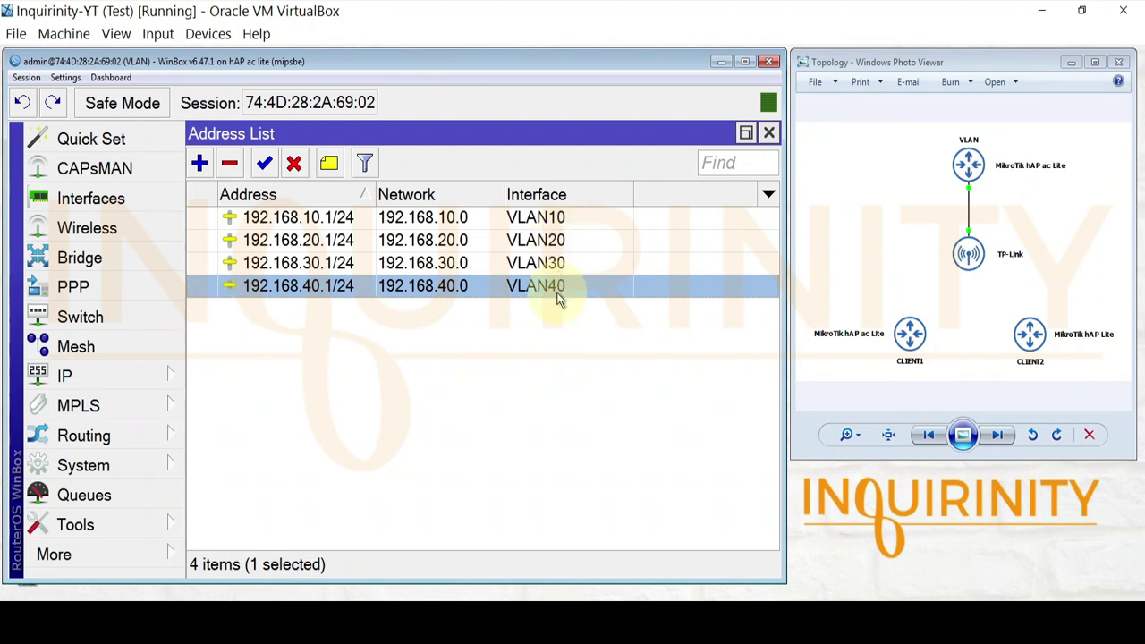
{"action": "key", "text": "Escape"}
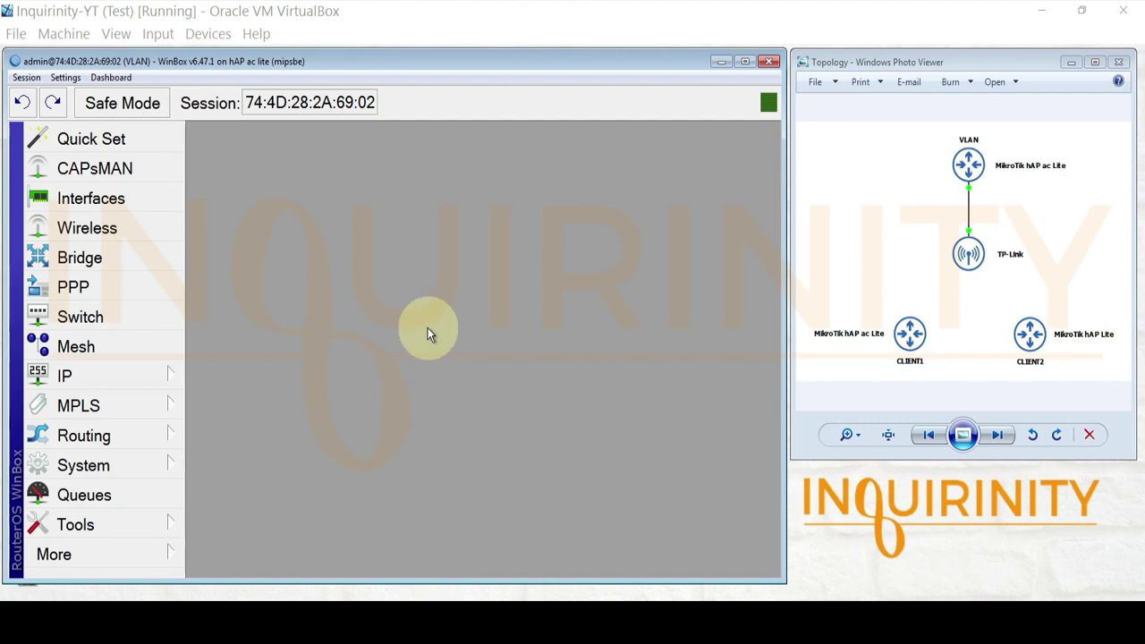
- Start DHCP Setup and choose VLAN10 as the DHCP server interface
{"action": "left_click", "coordinate": [125, 375]}
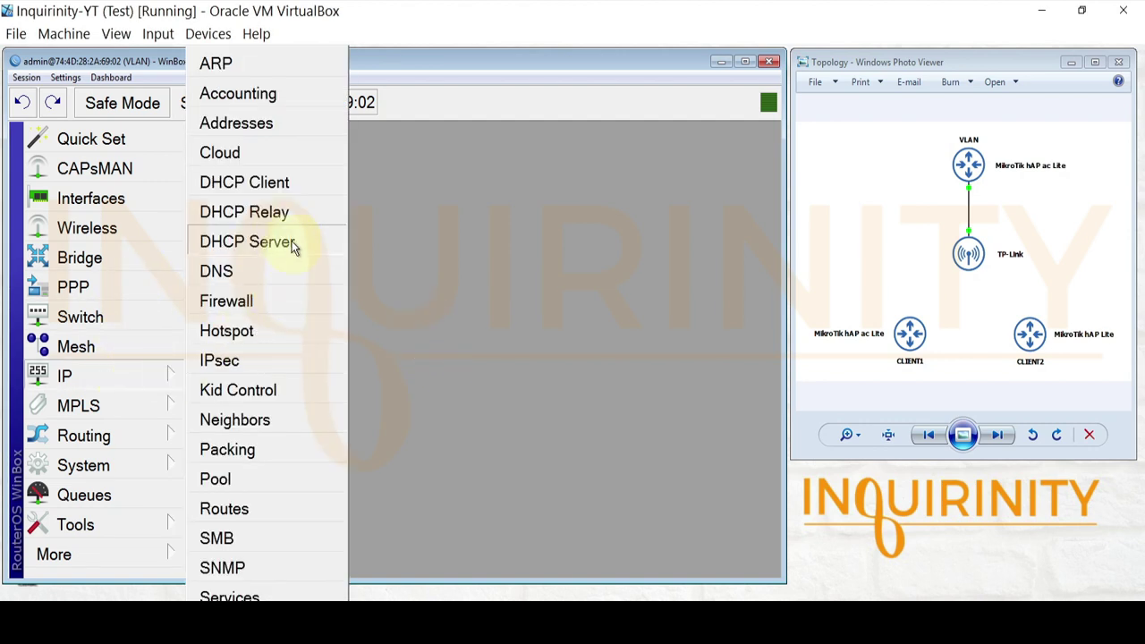
{"action": "left_click", "coordinate": [251, 250]}
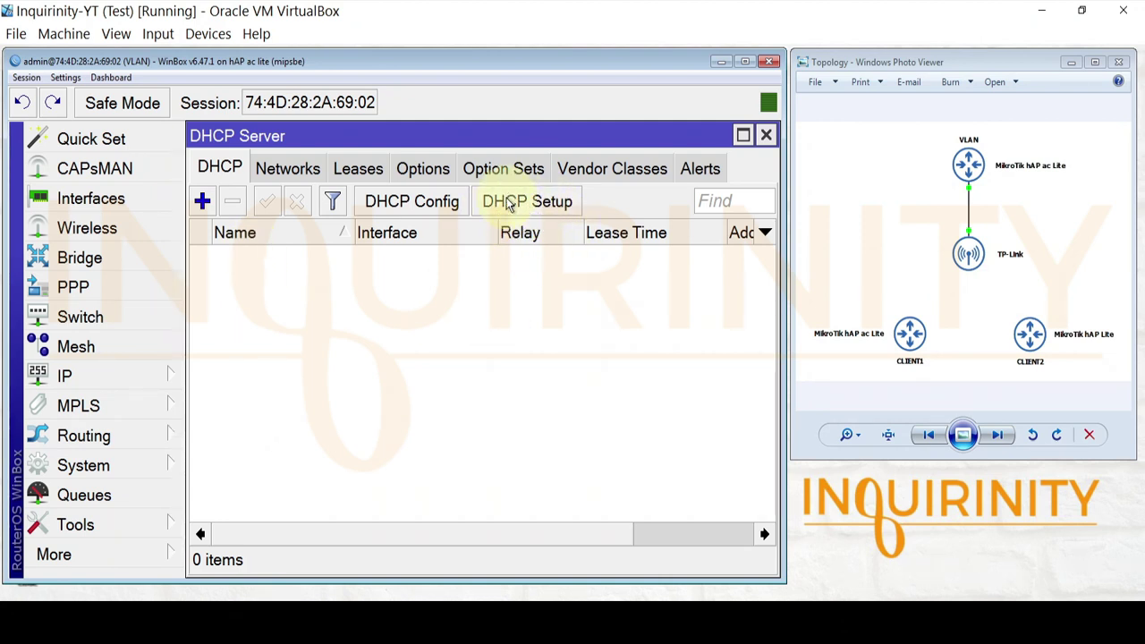
{"action": "left_click", "coordinate": [507, 204]}
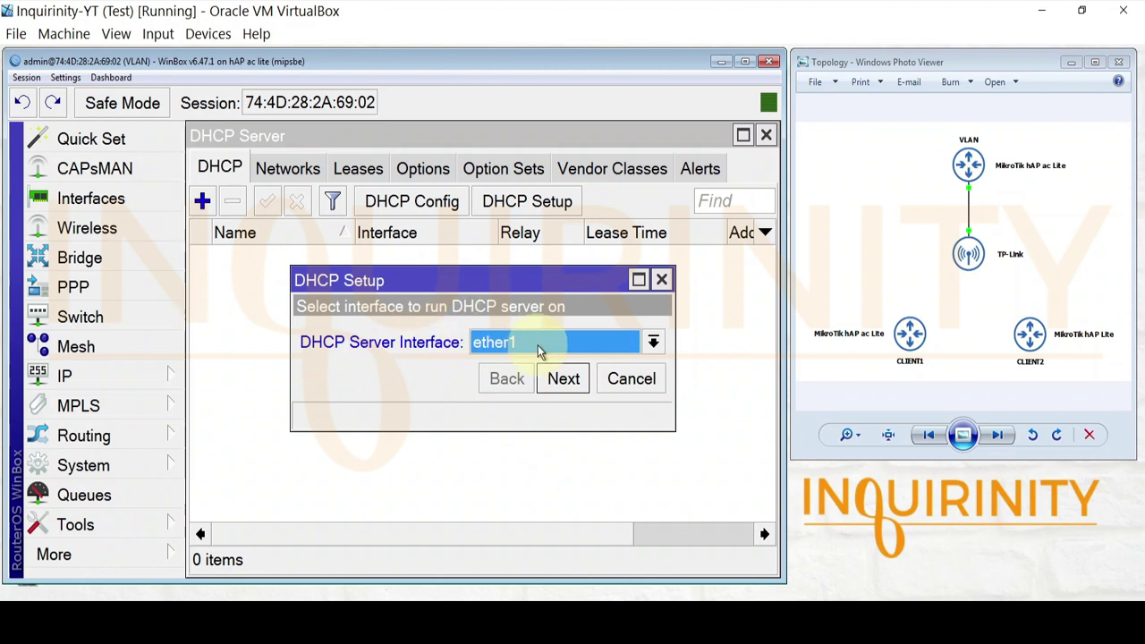
{"action": "left_click", "coordinate": [510, 343]}
{"action": "left_click", "coordinate": [505, 368]}
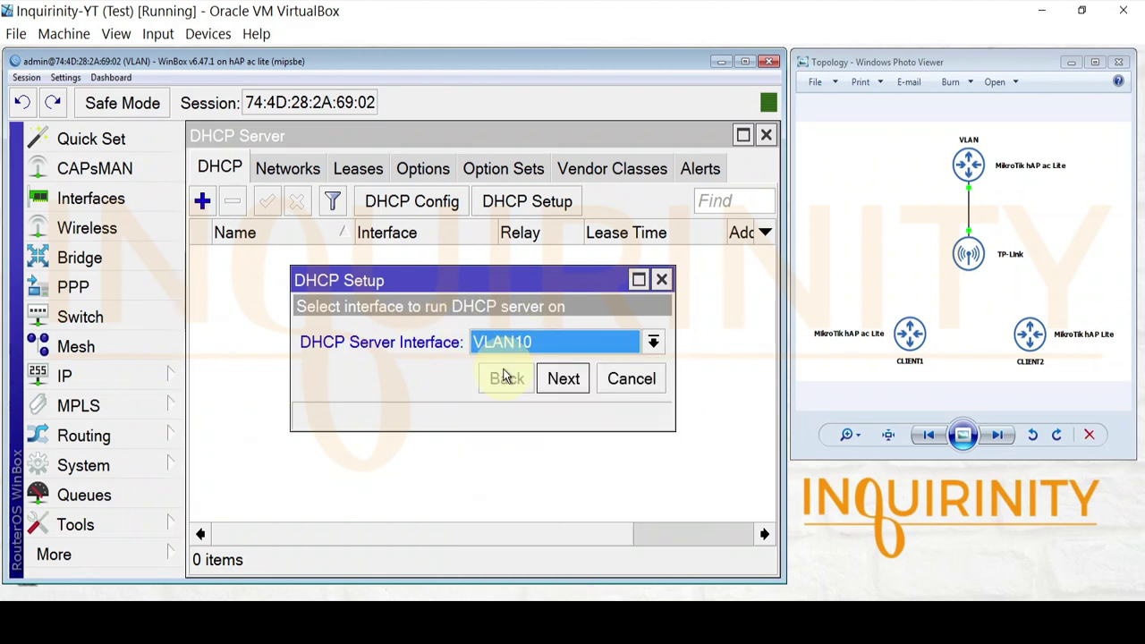
{"action": "left_click", "coordinate": [508, 344]}
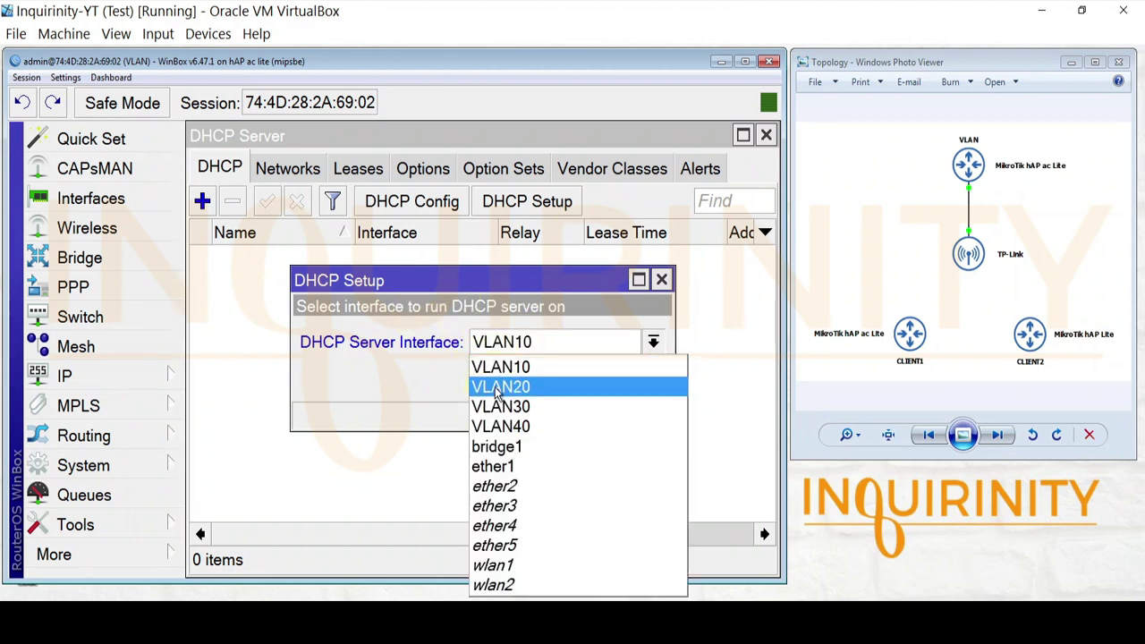
{"action": "left_click", "coordinate": [510, 368]}
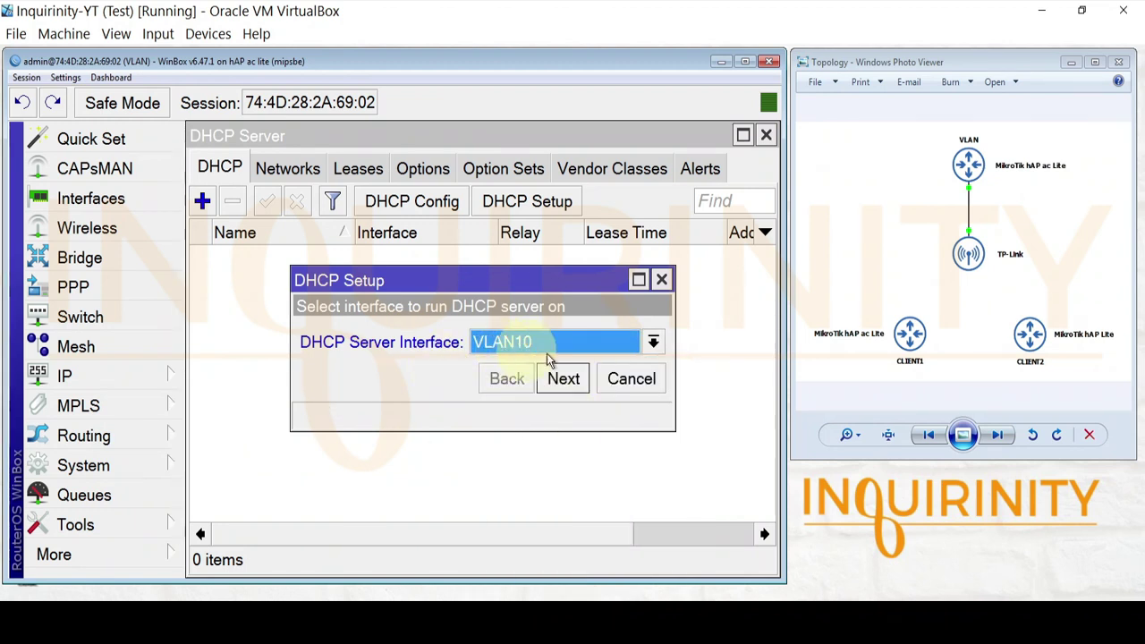
{"action": "left_click", "coordinate": [570, 384]}
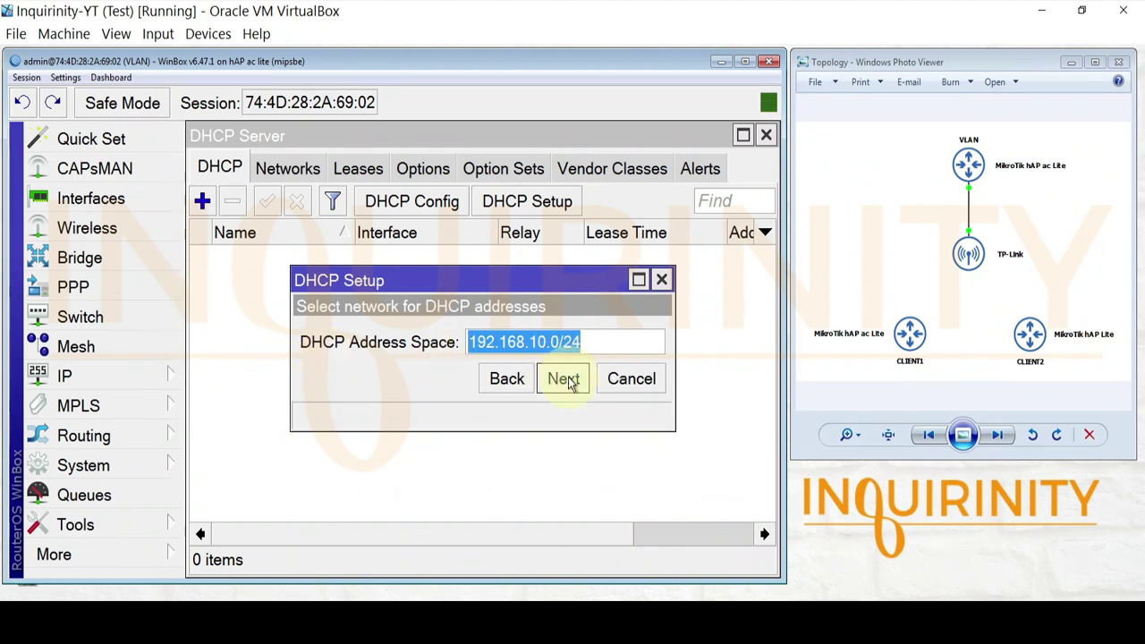
- Accept network 192.168.10.0/24, gateway 192.168.10.1, pool .2–.254, DNS 8.8.8.8 and 00:10:00 lease
{"action": "left_click", "coordinate": [567, 380]}
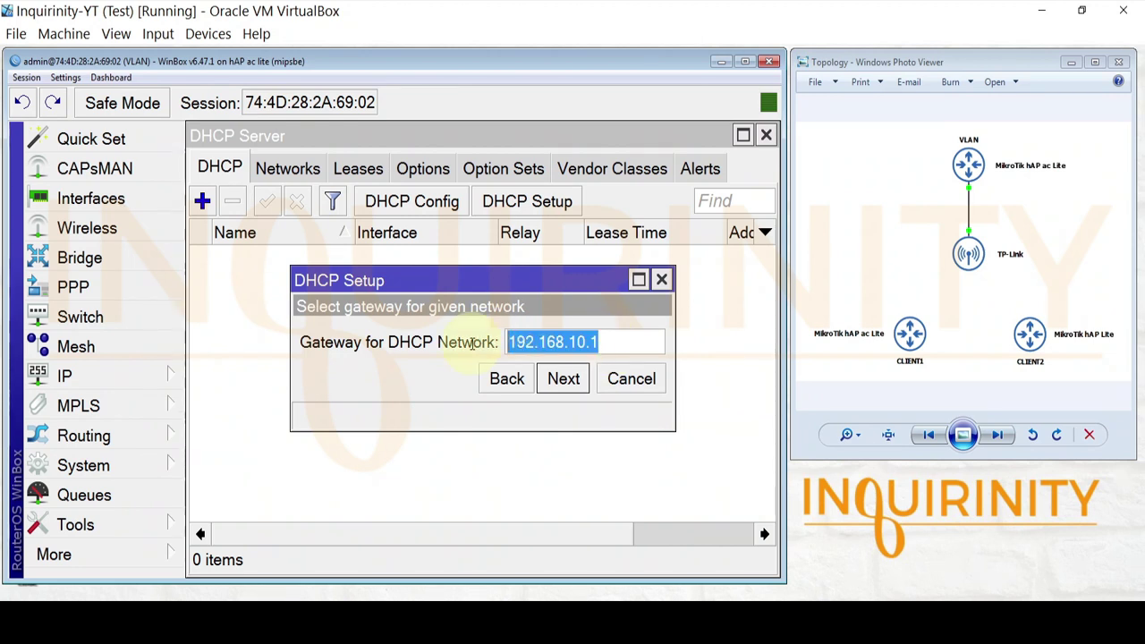
{"action": "left_click", "coordinate": [558, 378]}
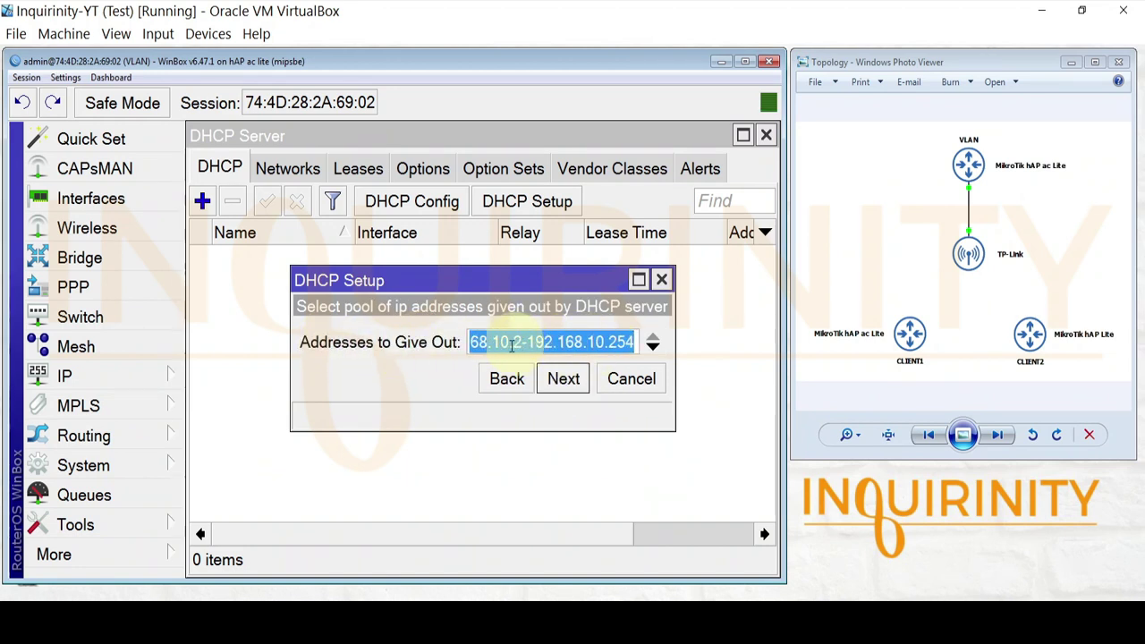
{"action": "left_click", "coordinate": [563, 379]}
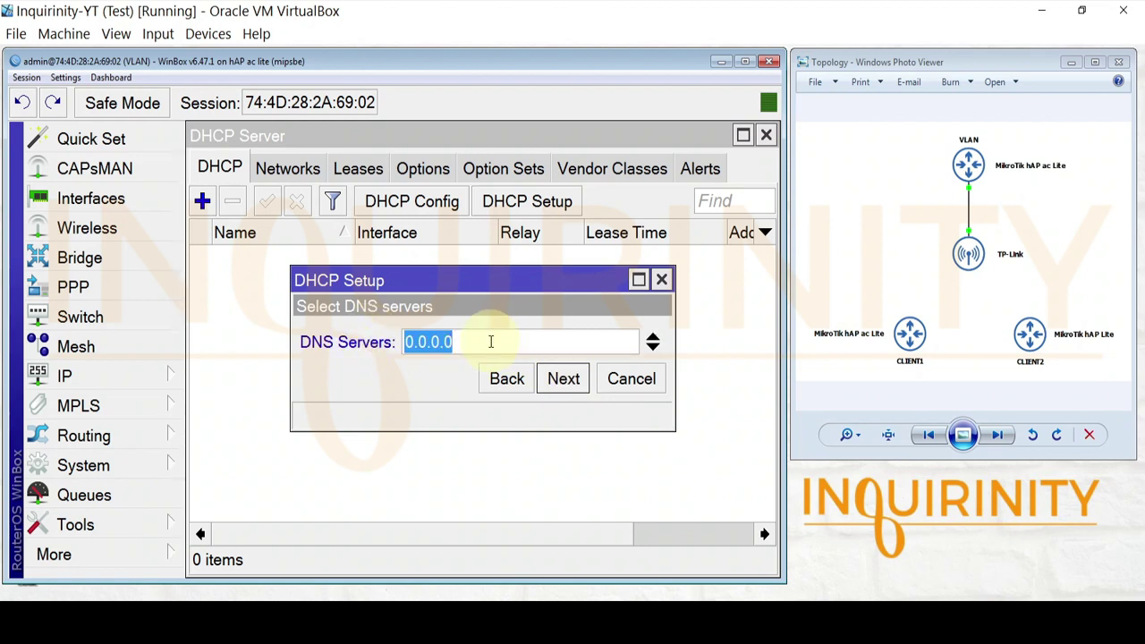
{"action": "type", "text": "8.8.8.8"}
{"action": "left_click", "coordinate": [563, 379]}
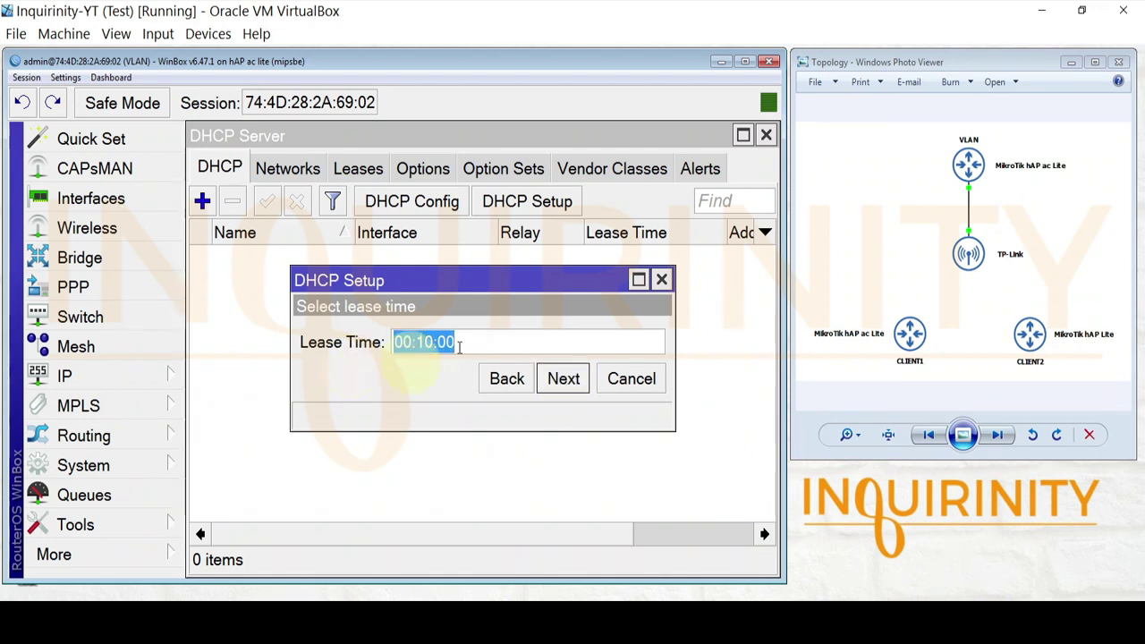
{"action": "left_click", "coordinate": [563, 379]}
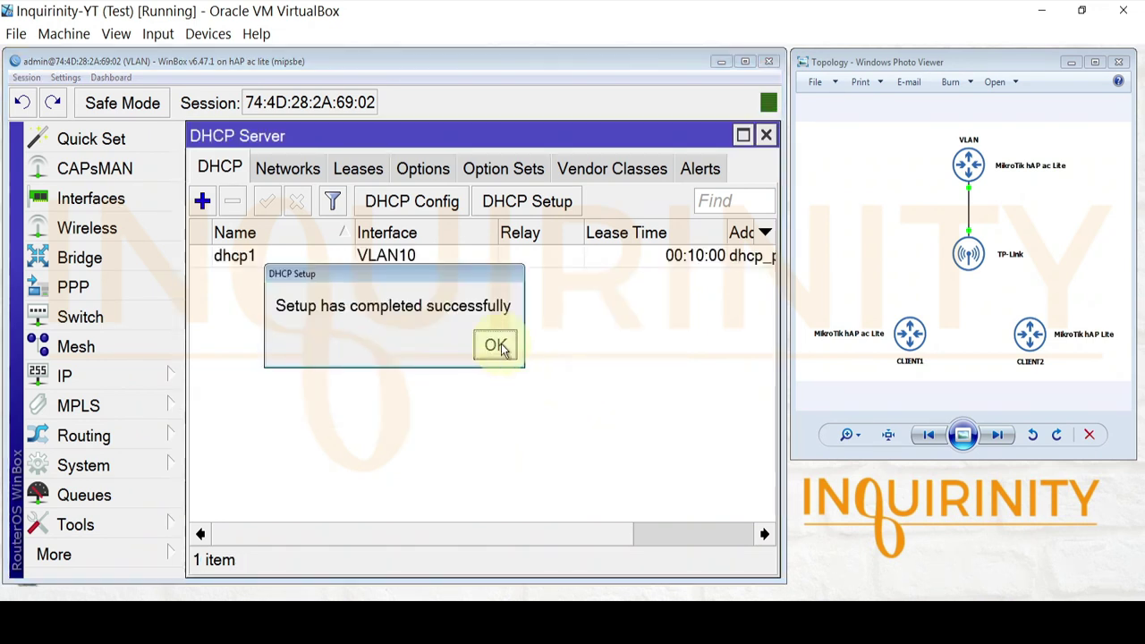
{"action": "left_click", "coordinate": [496, 344]}
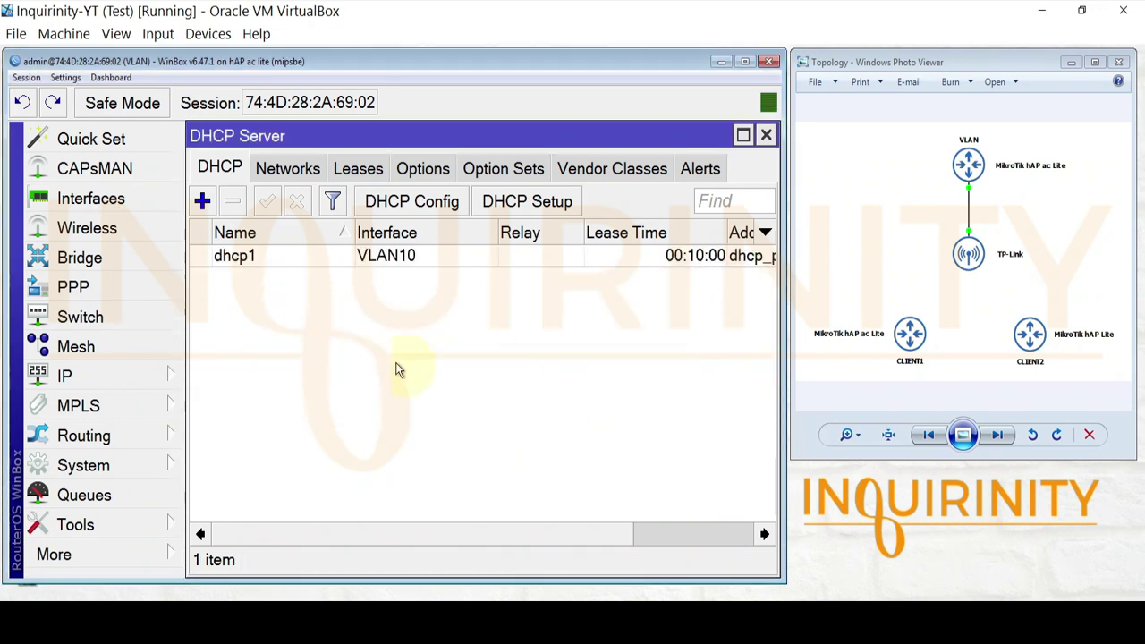
- Review DHCP servers dhcp2, dhcp3 and dhcp4 for VLAN20–VLAN40, closing each unchanged
{"action": "left_click", "coordinate": [389, 259]}
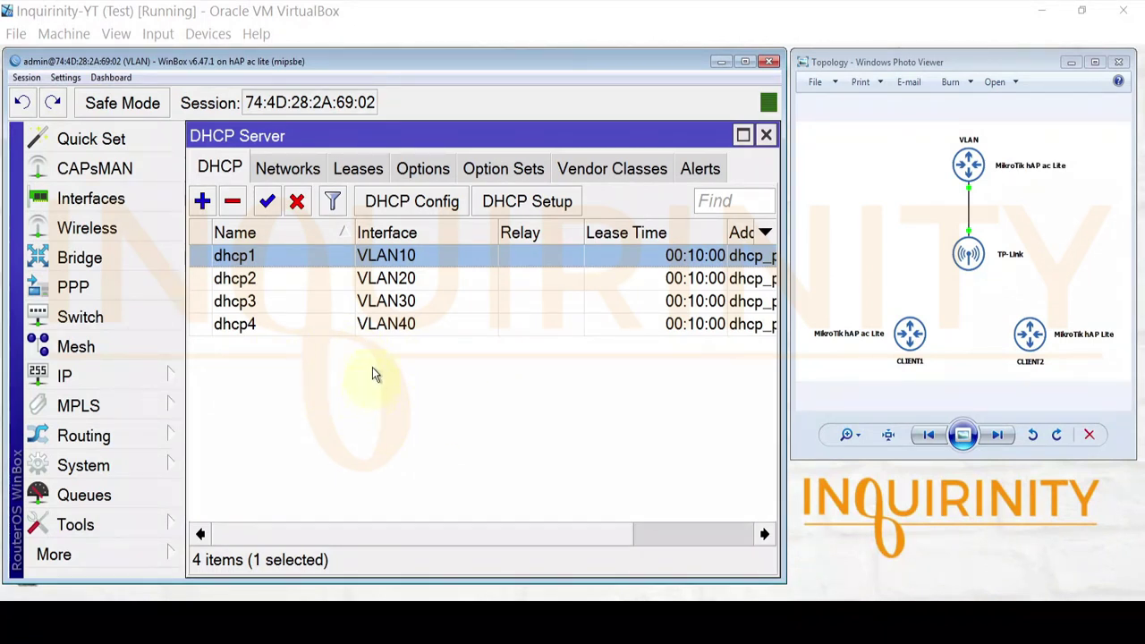
{"action": "left_click", "coordinate": [252, 284]}
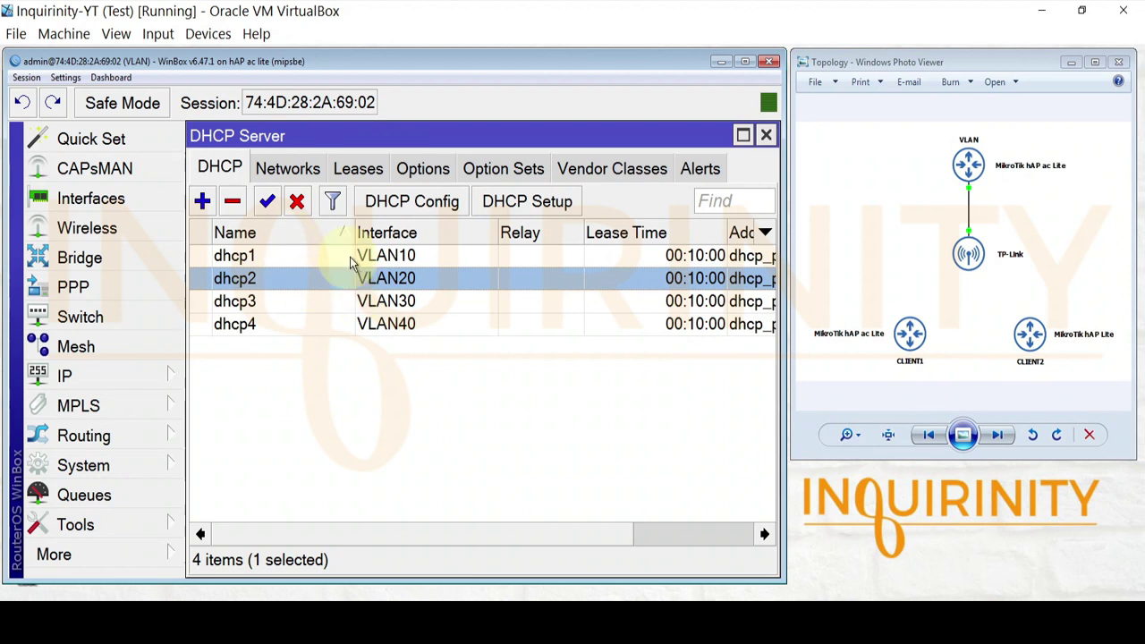
{"action": "double_click", "coordinate": [420, 277]}
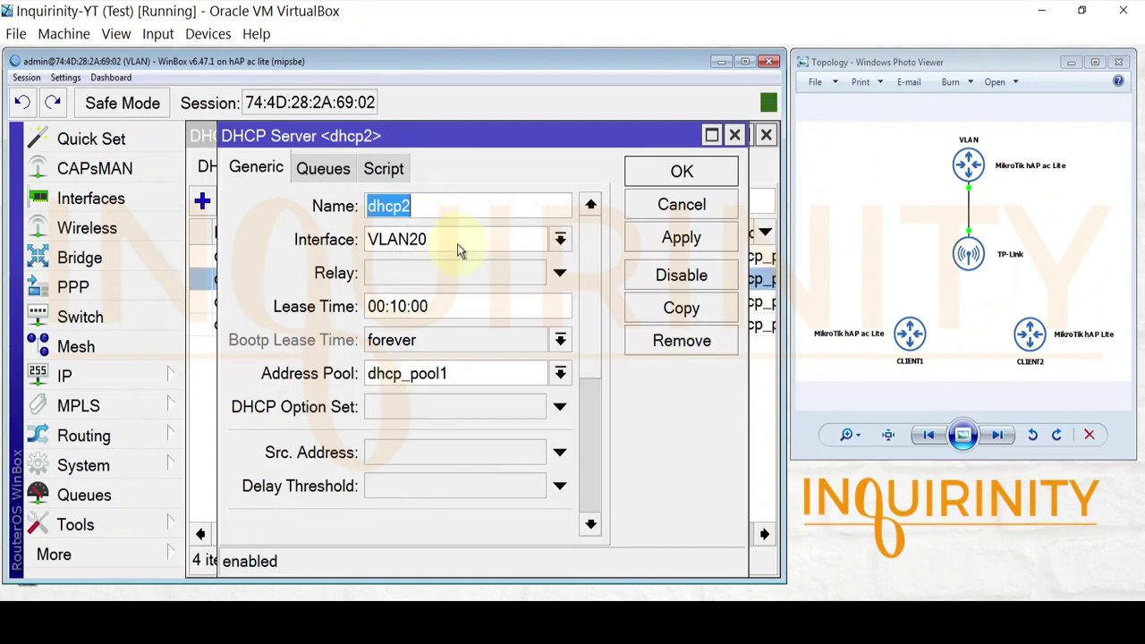
{"action": "left_click", "coordinate": [681, 204]}
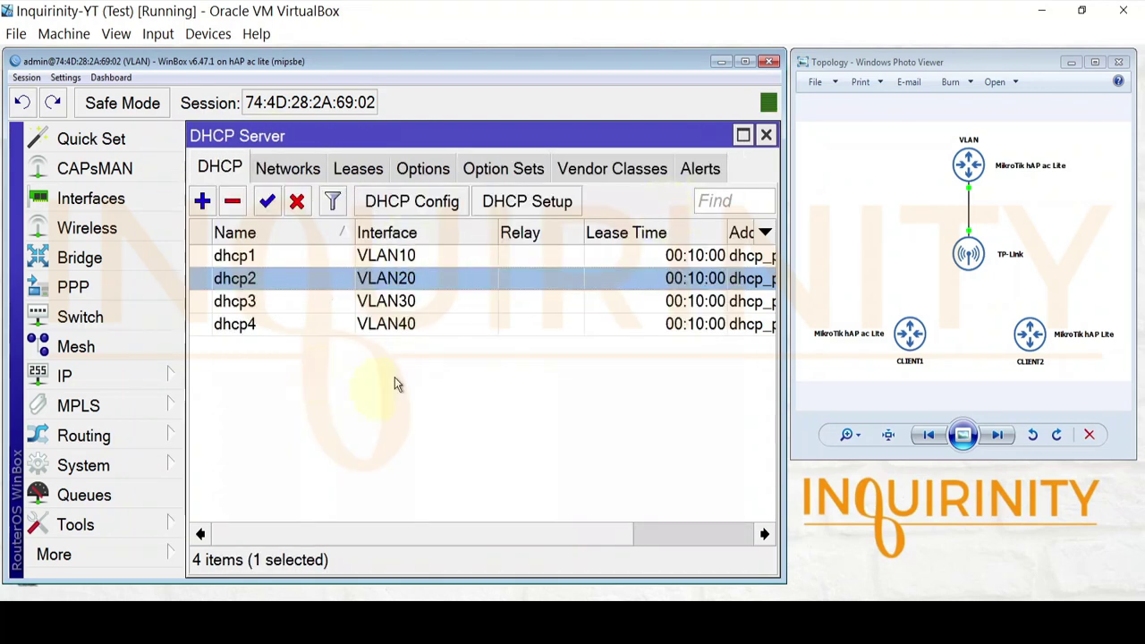
{"action": "double_click", "coordinate": [386, 302]}
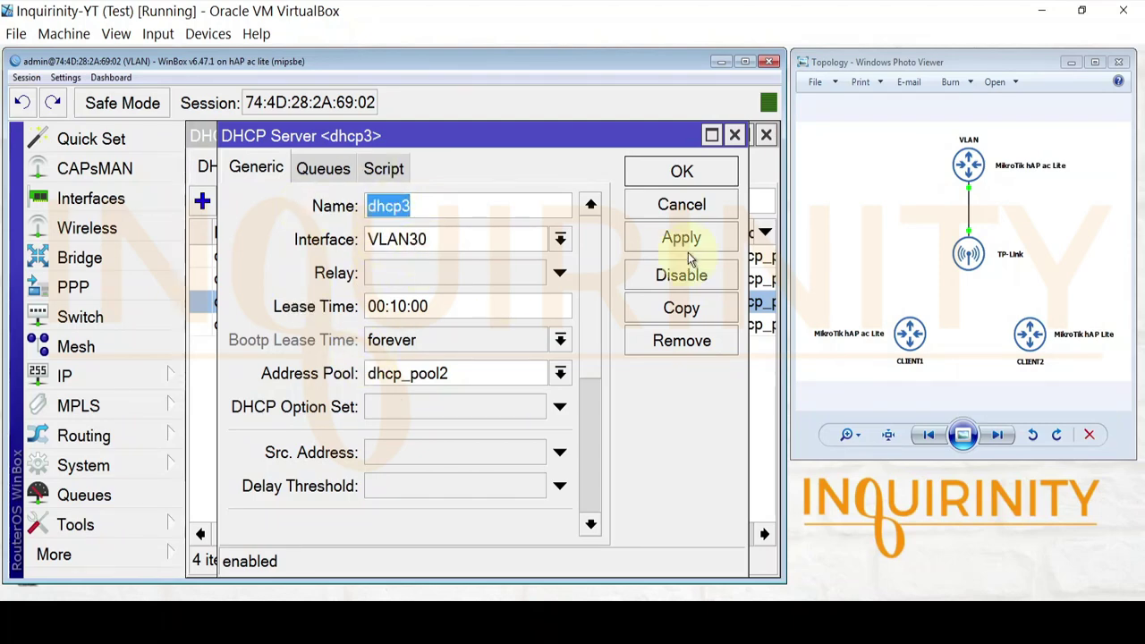
{"action": "left_click", "coordinate": [681, 204]}
{"action": "double_click", "coordinate": [387, 321]}
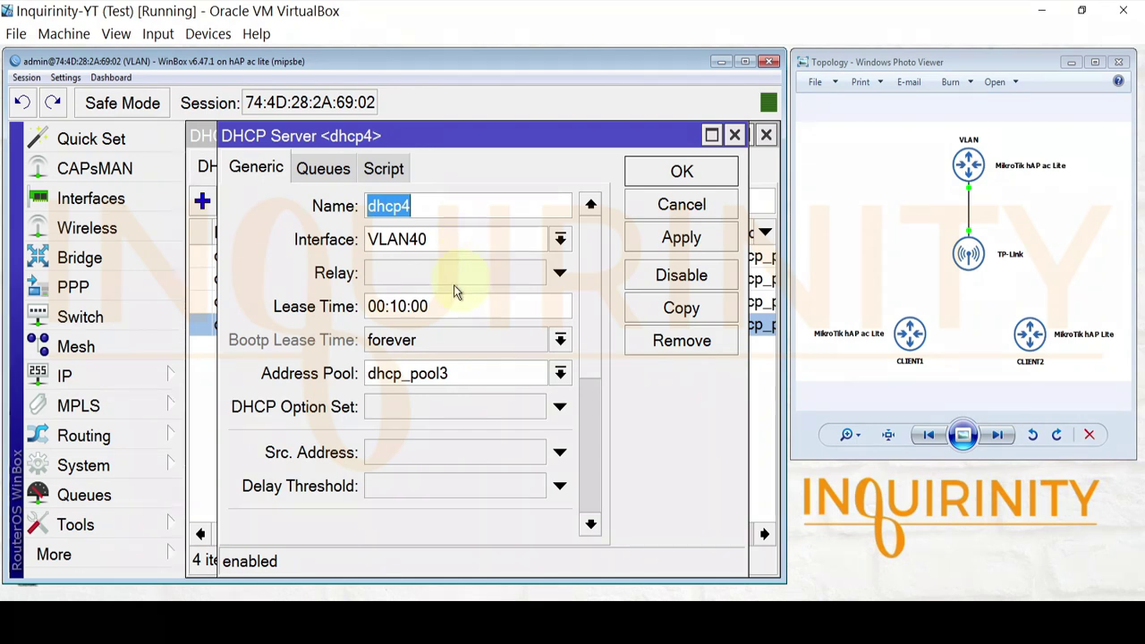
{"action": "left_click", "coordinate": [686, 217]}
{"action": "left_click", "coordinate": [103, 377]}
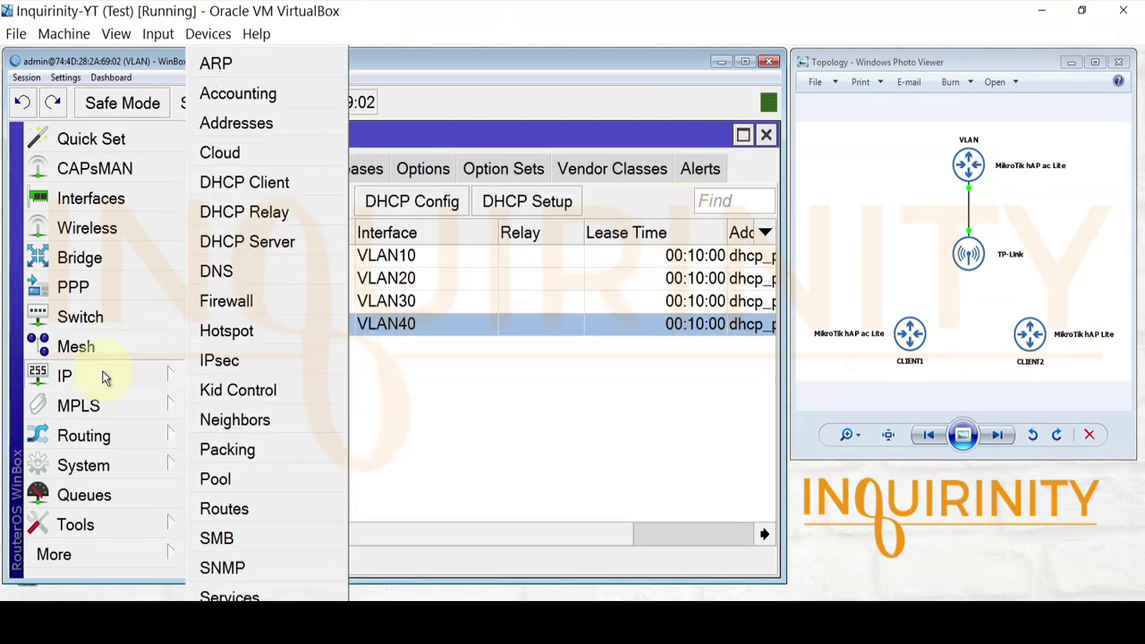
- Browse dhcp_pool0 through dhcp_pool3 in IP Pool, then close the pool and DHCP Server windows
{"action": "left_click", "coordinate": [224, 479]}
{"action": "left_click", "coordinate": [427, 259]}
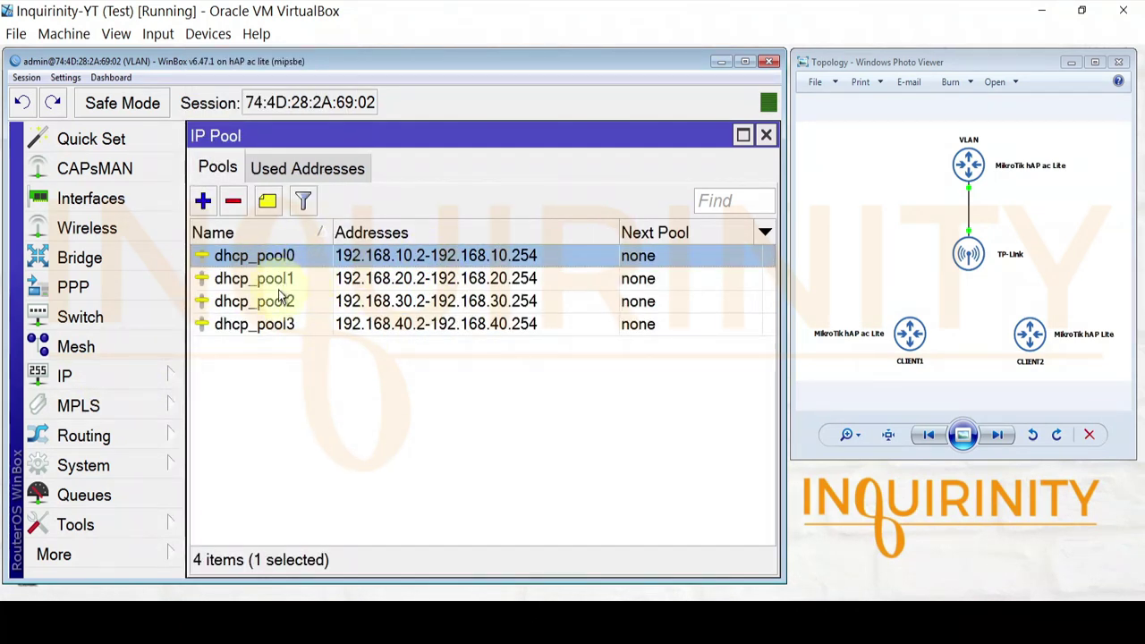
{"action": "left_click", "coordinate": [277, 323]}
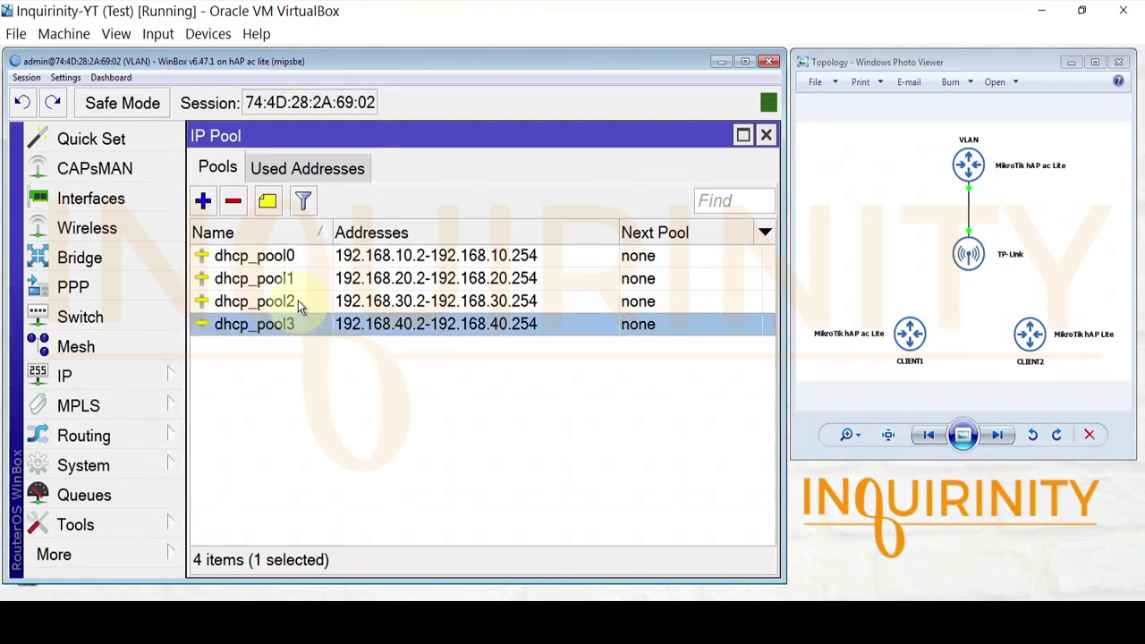
{"action": "left_click", "coordinate": [297, 304]}
{"action": "left_click", "coordinate": [288, 277]}
{"action": "left_click", "coordinate": [288, 256]}
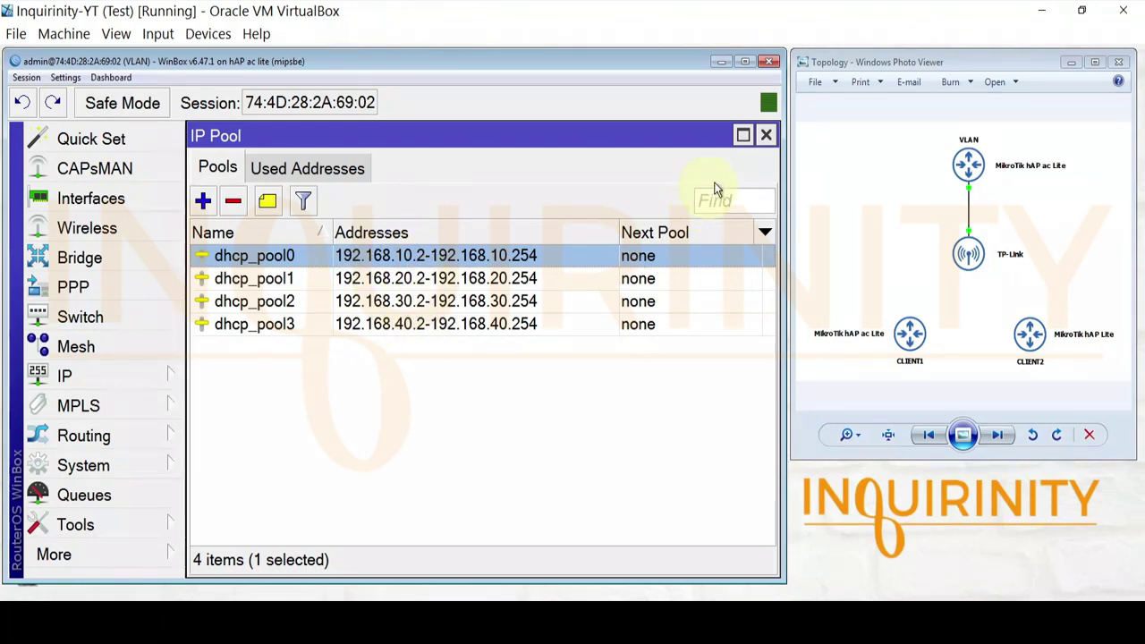
{"action": "left_click", "coordinate": [766, 135]}
{"action": "left_click", "coordinate": [765, 134]}
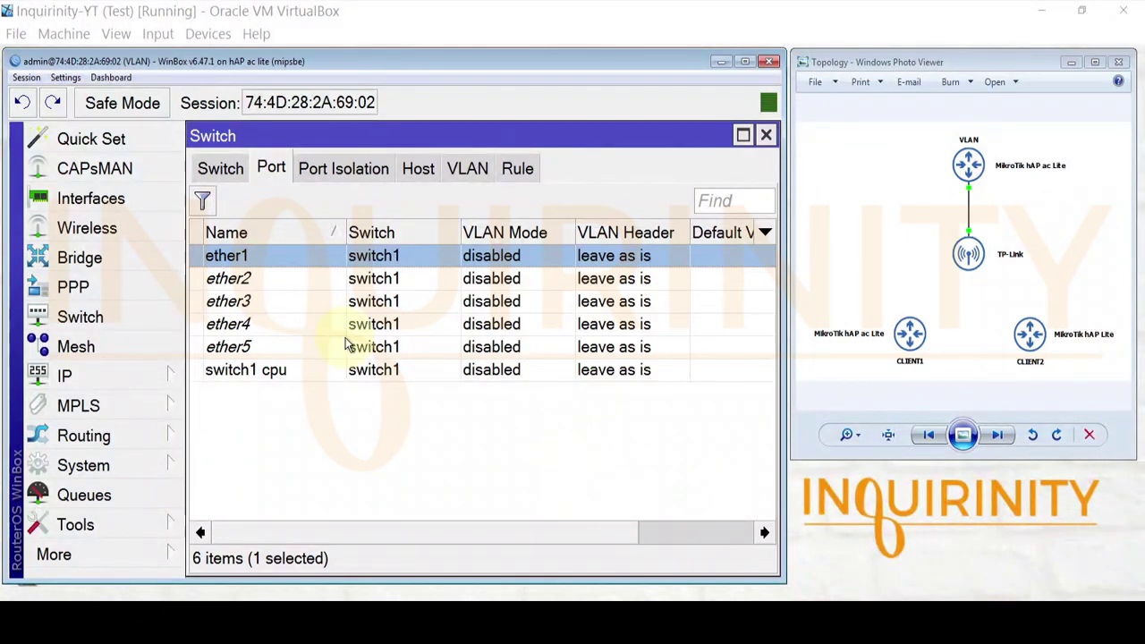
- Give switch port ether2 VLAN Mode secure and VLAN Header 'add if missing', and apply
{"action": "left_click", "coordinate": [240, 278]}
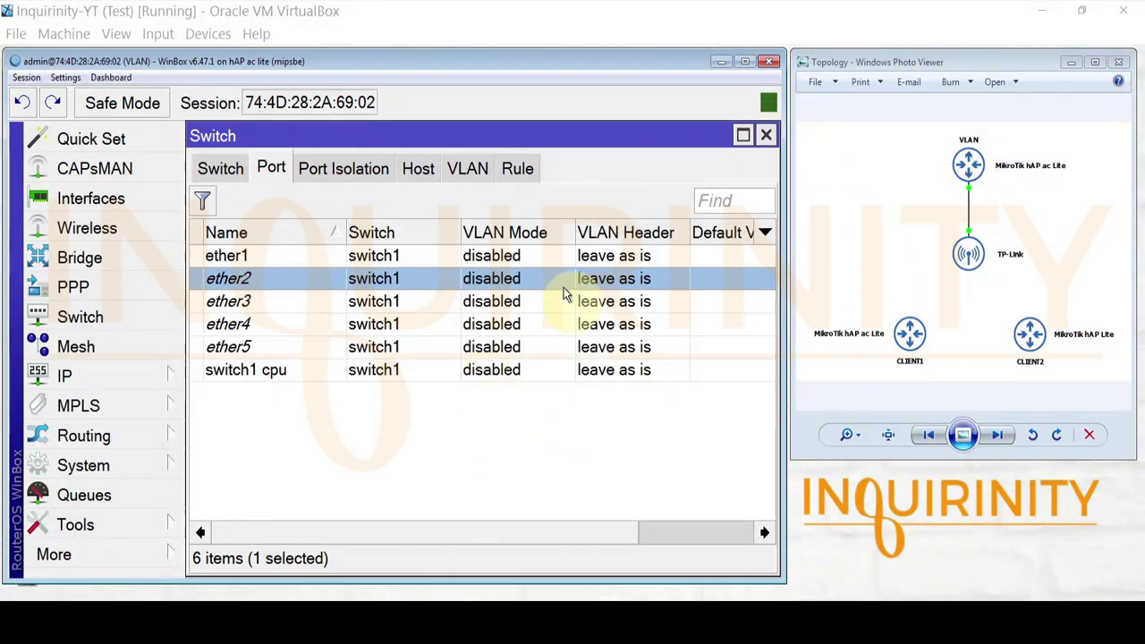
{"action": "double_click", "coordinate": [485, 279]}
{"action": "left_click", "coordinate": [481, 341]}
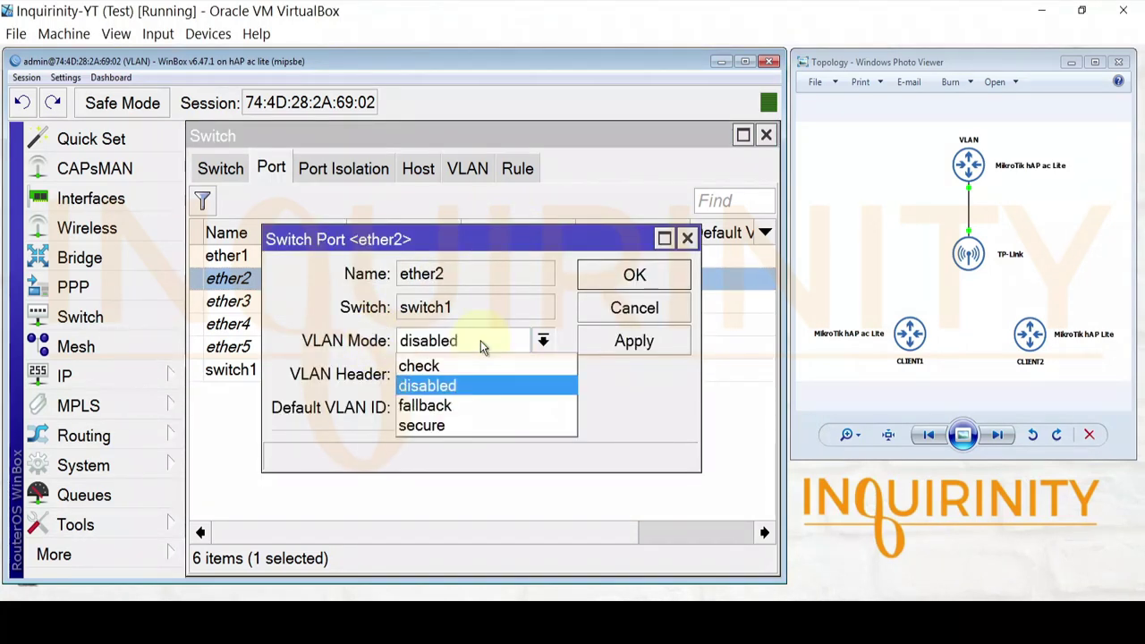
{"action": "left_click", "coordinate": [431, 425]}
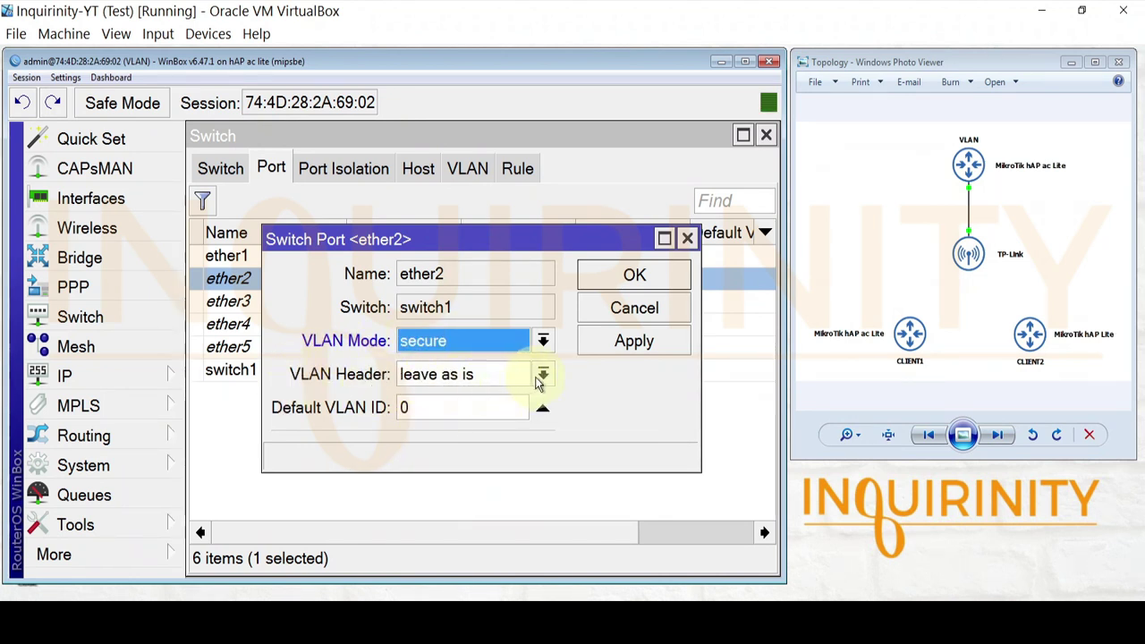
{"action": "left_click", "coordinate": [543, 376]}
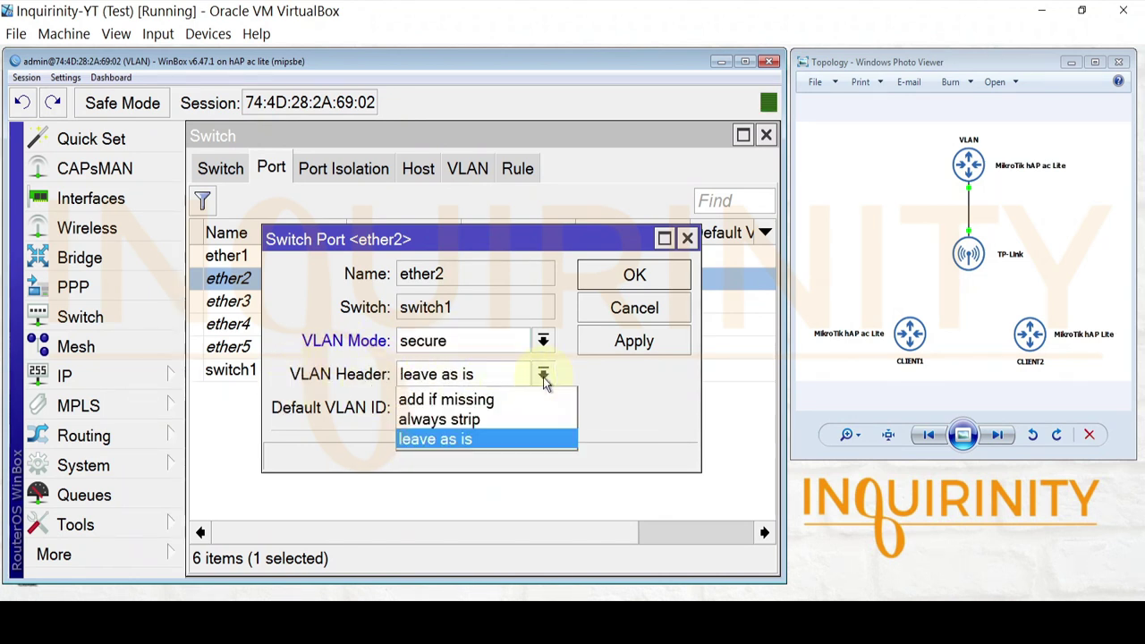
{"action": "left_click", "coordinate": [419, 399]}
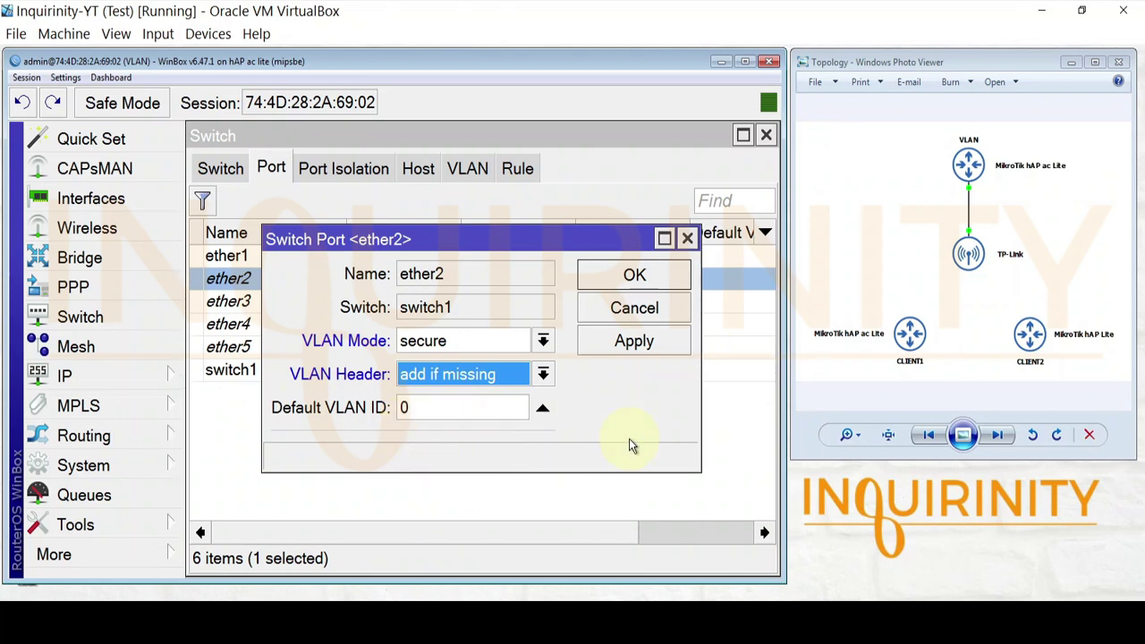
{"action": "left_click", "coordinate": [640, 344]}
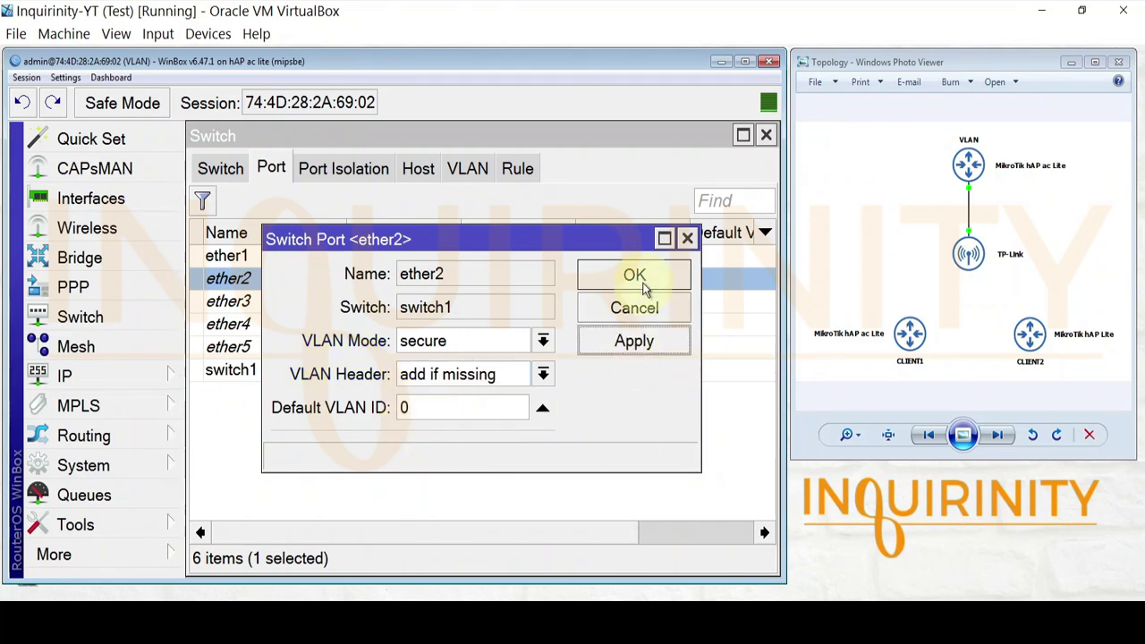
{"action": "left_click", "coordinate": [643, 284]}
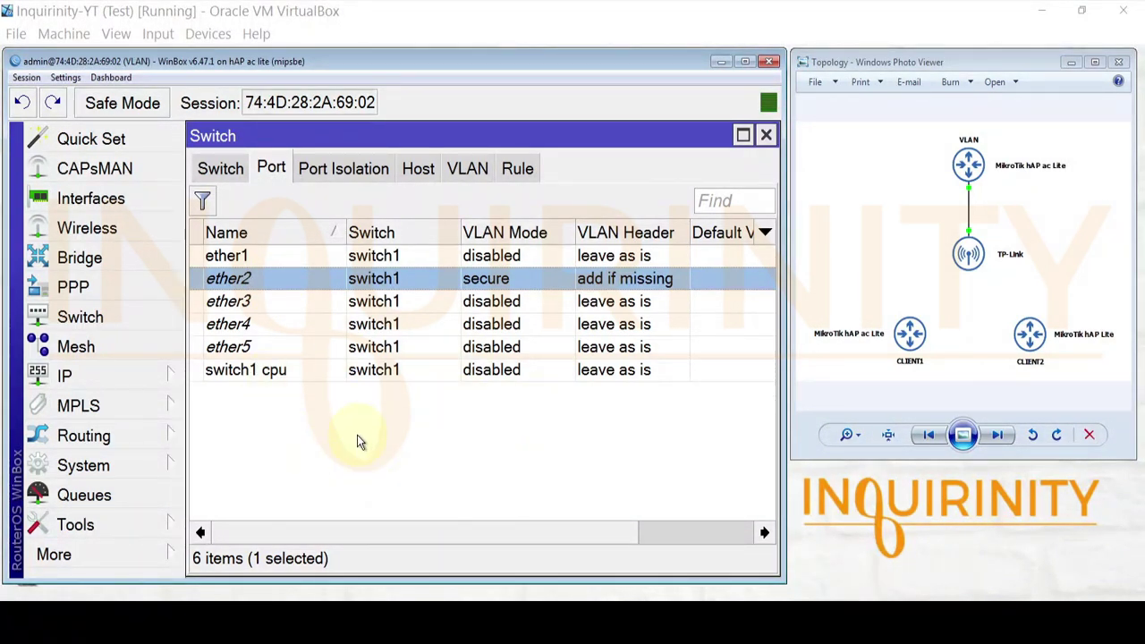
- Set switch1 cpu to VLAN Mode secure with header 'leave as is', then view the empty VLAN table
{"action": "left_click", "coordinate": [282, 372]}
{"action": "double_click", "coordinate": [272, 368]}
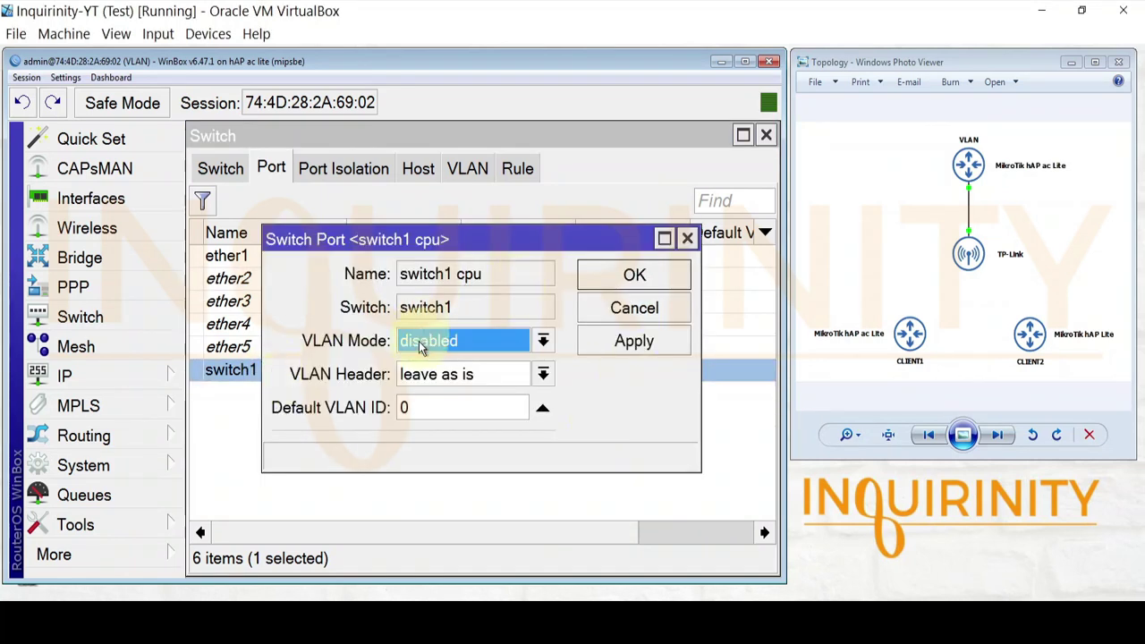
{"action": "left_click", "coordinate": [477, 341]}
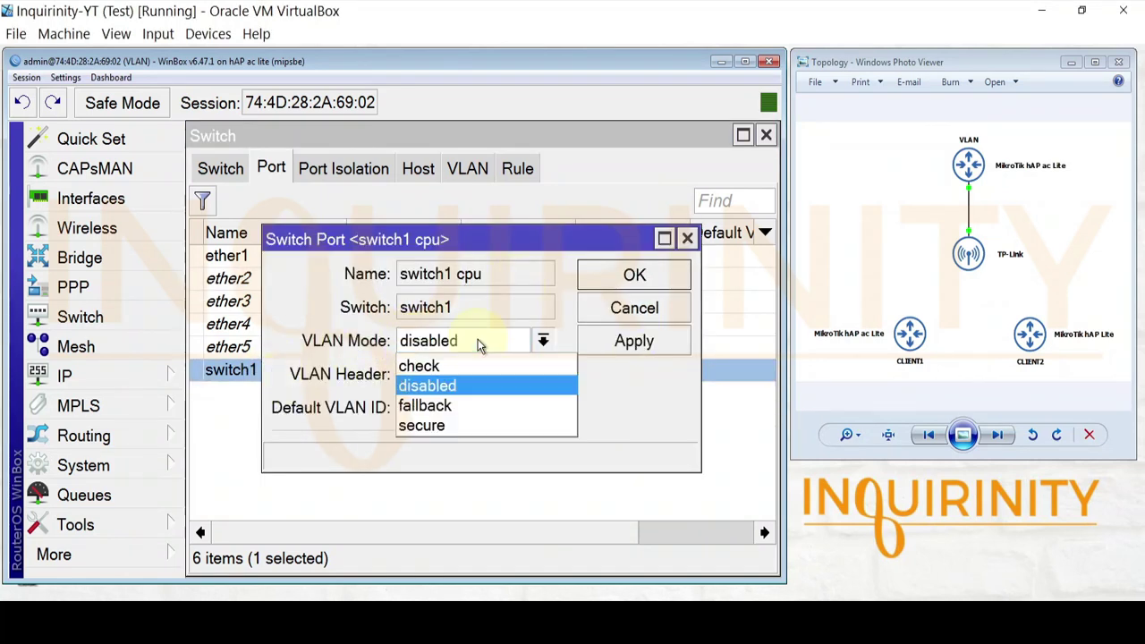
{"action": "left_click", "coordinate": [425, 429]}
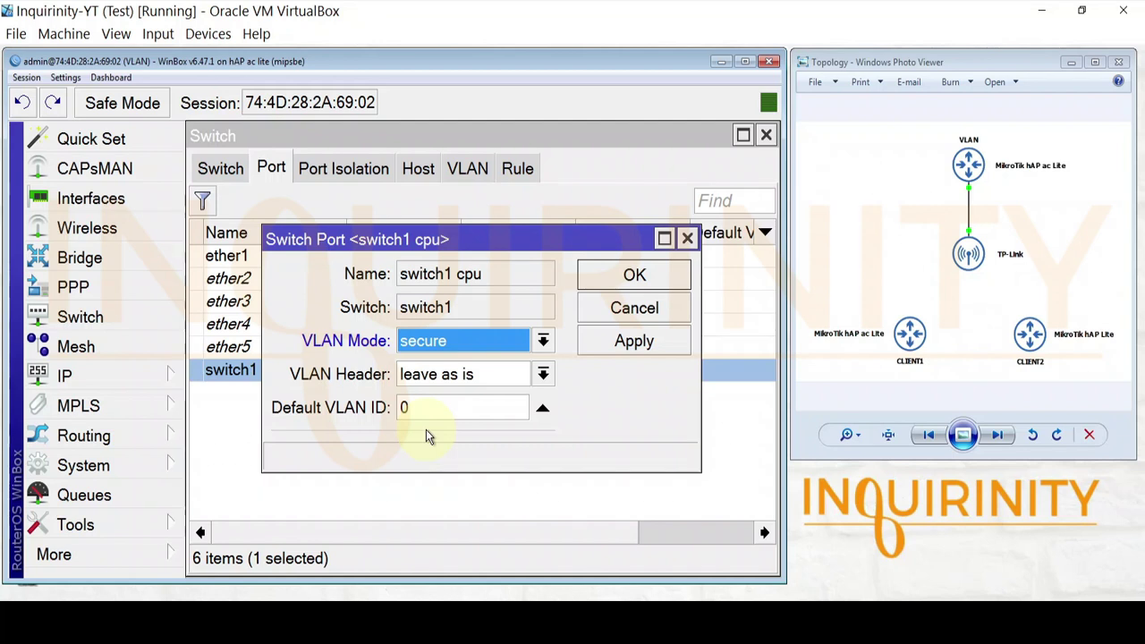
{"action": "left_click", "coordinate": [544, 374]}
{"action": "left_click", "coordinate": [545, 377]}
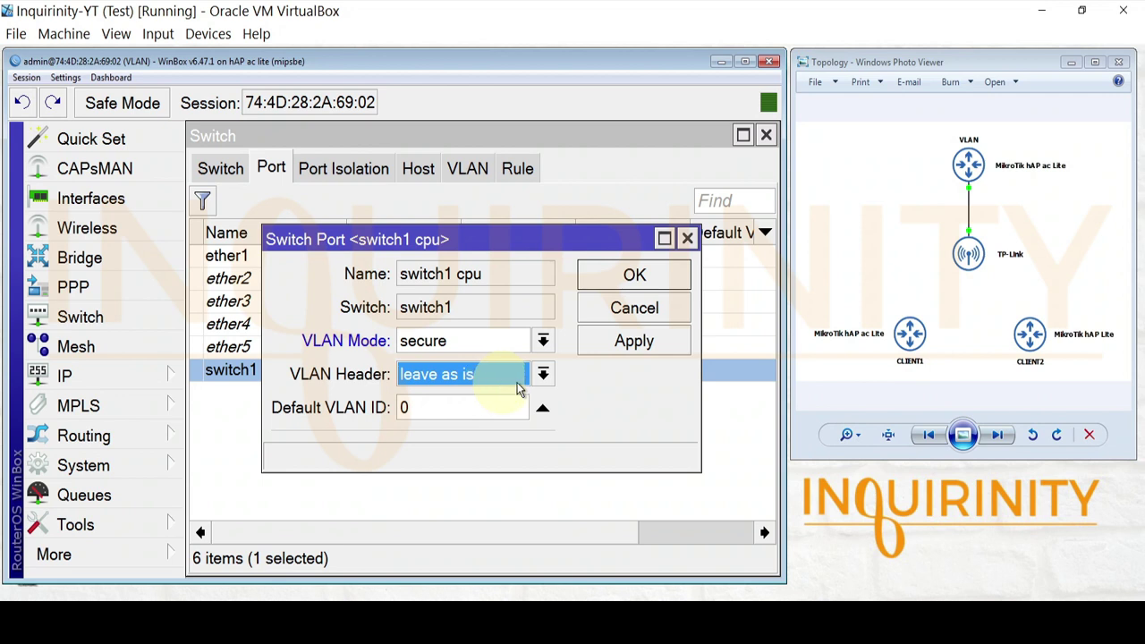
{"action": "left_click", "coordinate": [634, 340]}
{"action": "left_click", "coordinate": [634, 275]}
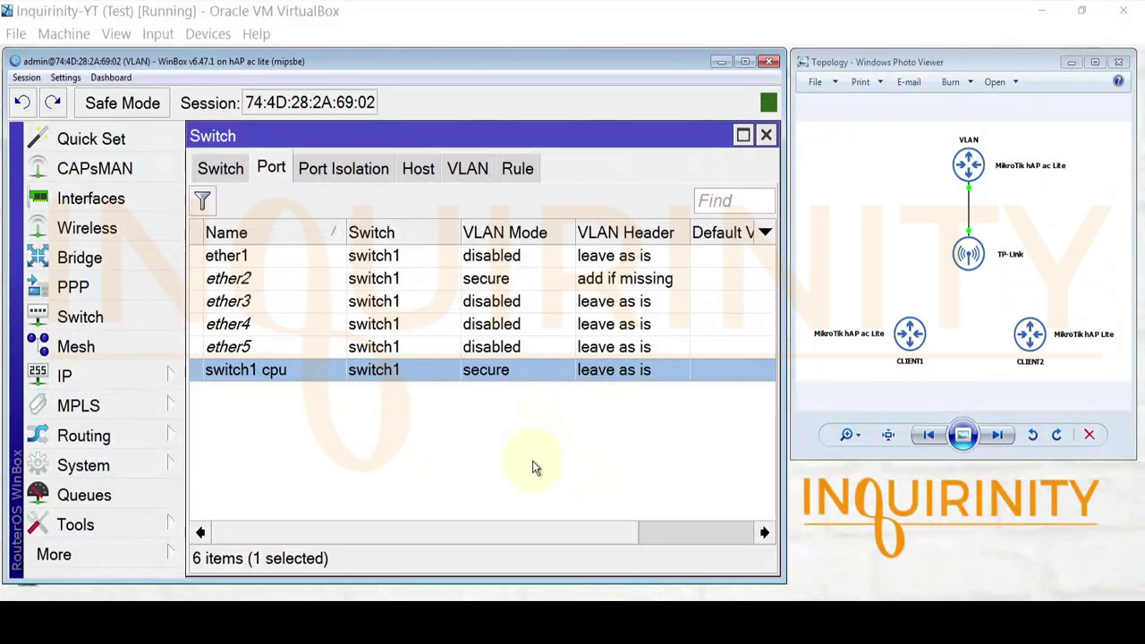
{"action": "left_click", "coordinate": [471, 172]}
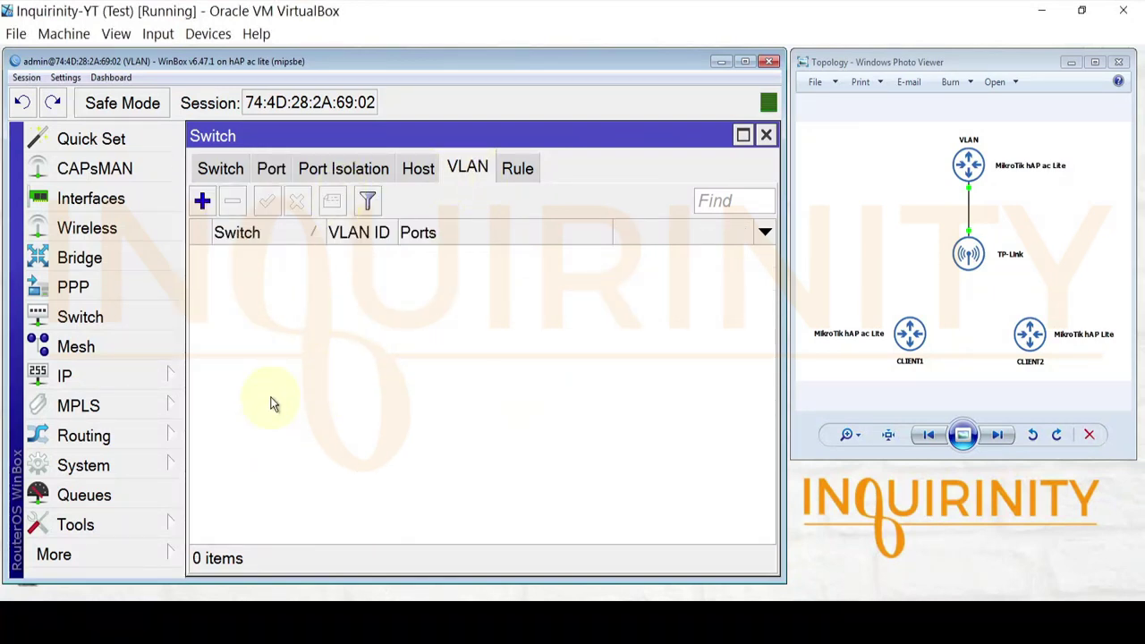
- Add switch VLAN ID 10 with member ports ether2 and switch1 cpu
{"action": "left_click", "coordinate": [202, 202]}
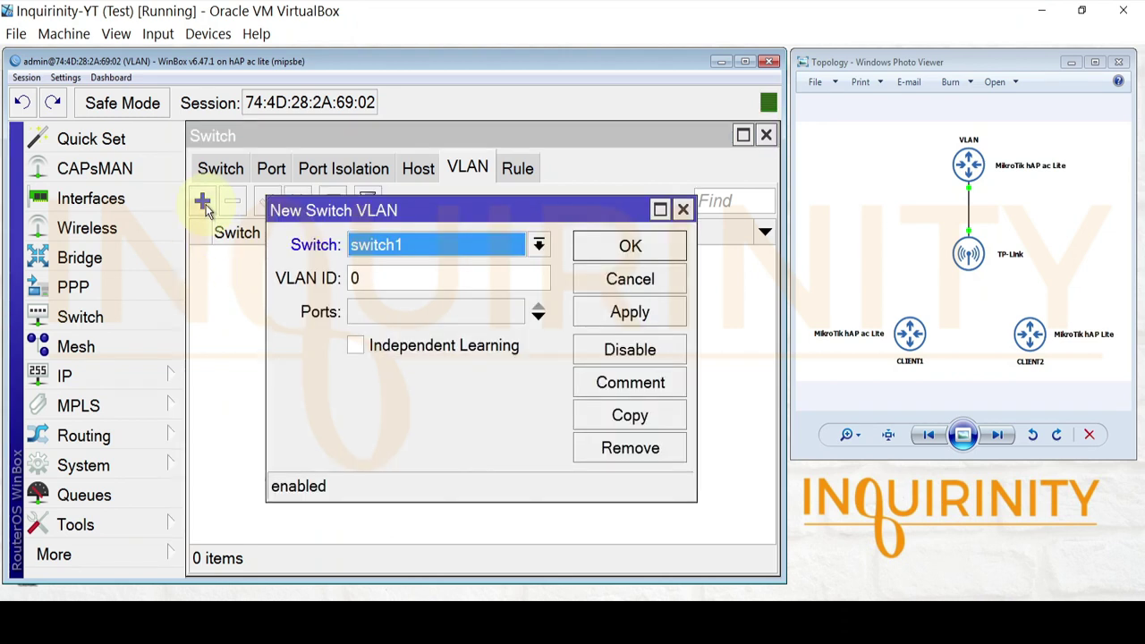
{"action": "key", "text": "Tab"}
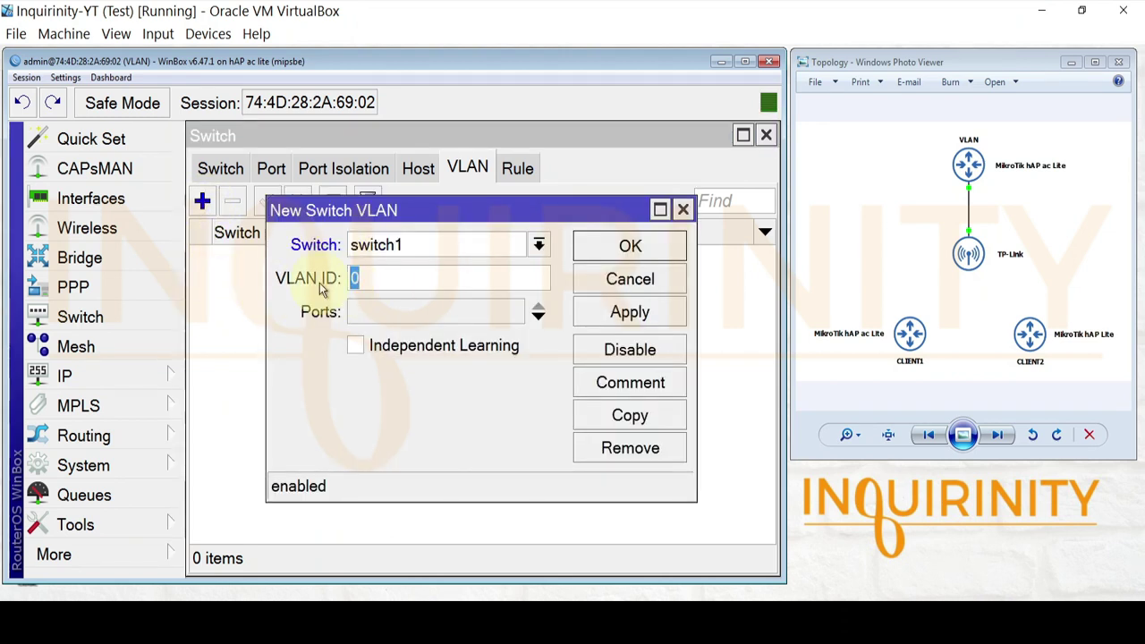
{"action": "type", "text": "10"}
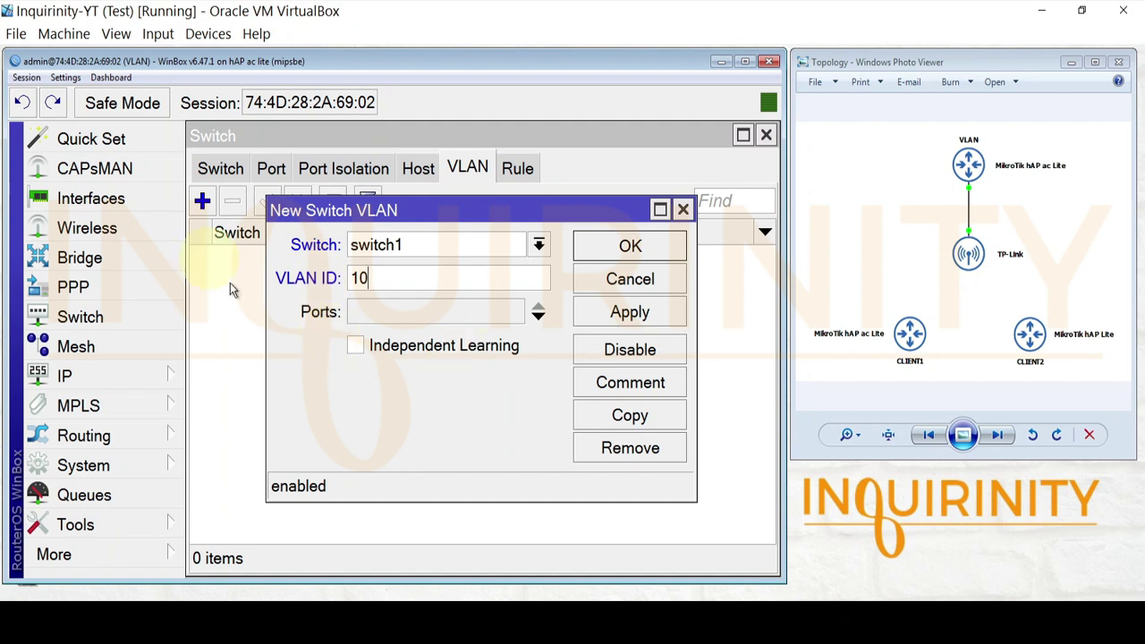
{"action": "left_click", "coordinate": [490, 315]}
{"action": "left_click", "coordinate": [512, 311]}
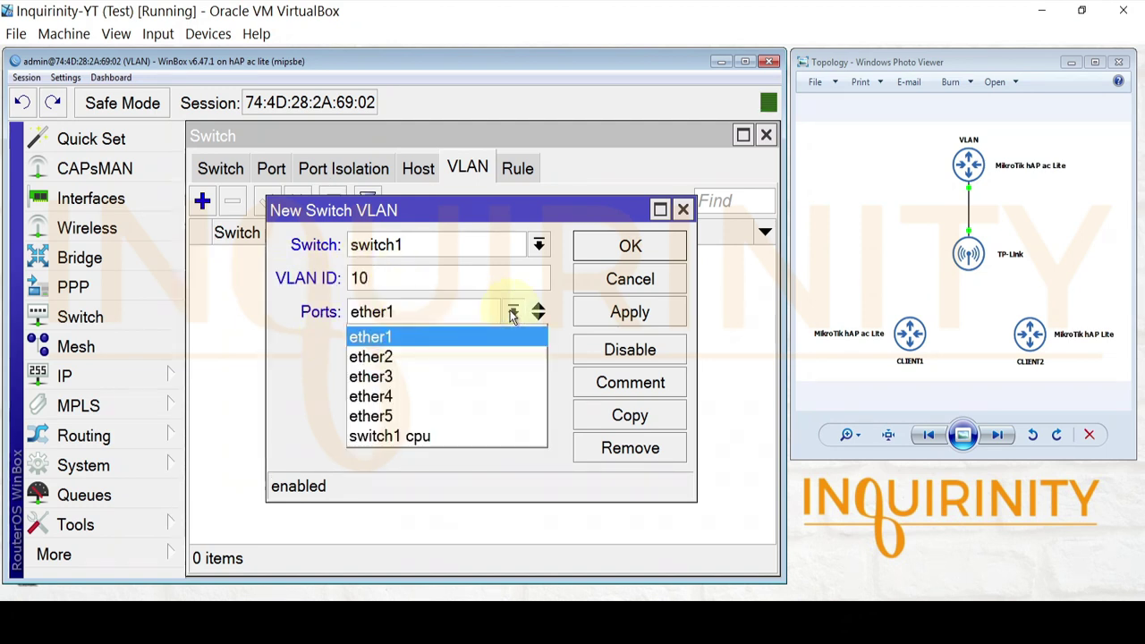
{"action": "left_click", "coordinate": [398, 357]}
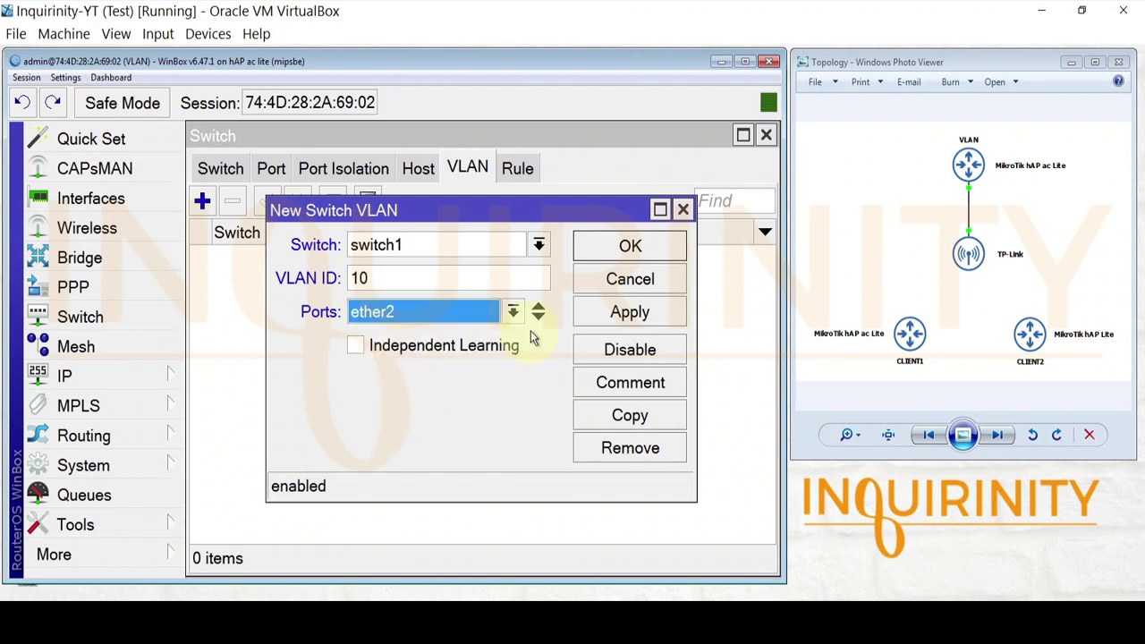
{"action": "left_click", "coordinate": [538, 318]}
{"action": "left_click", "coordinate": [416, 351]}
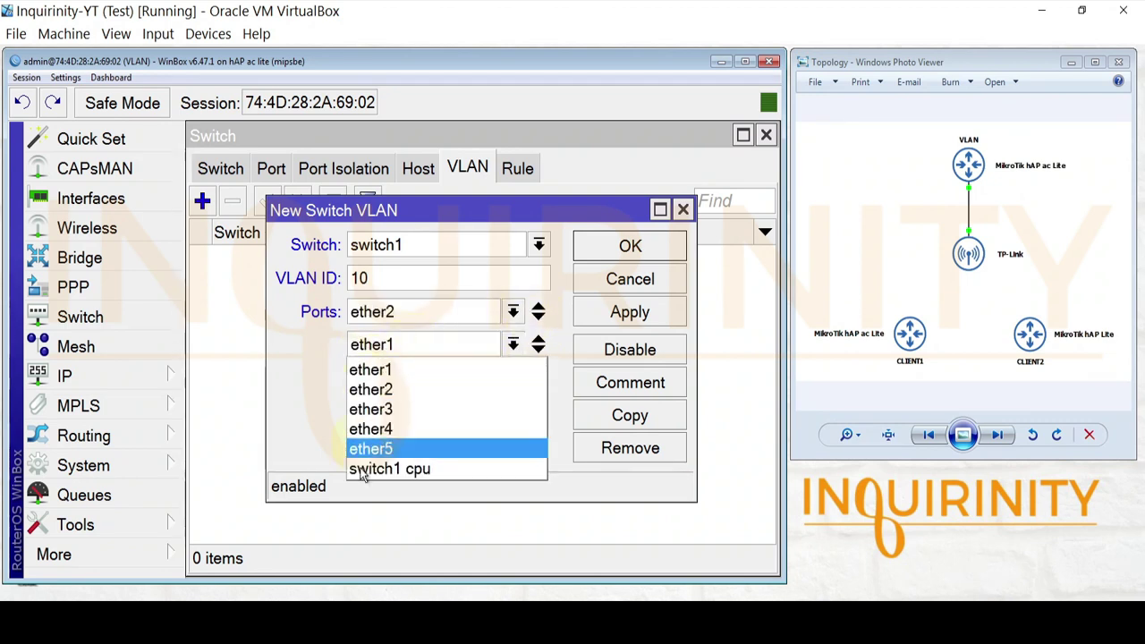
{"action": "left_click", "coordinate": [432, 470]}
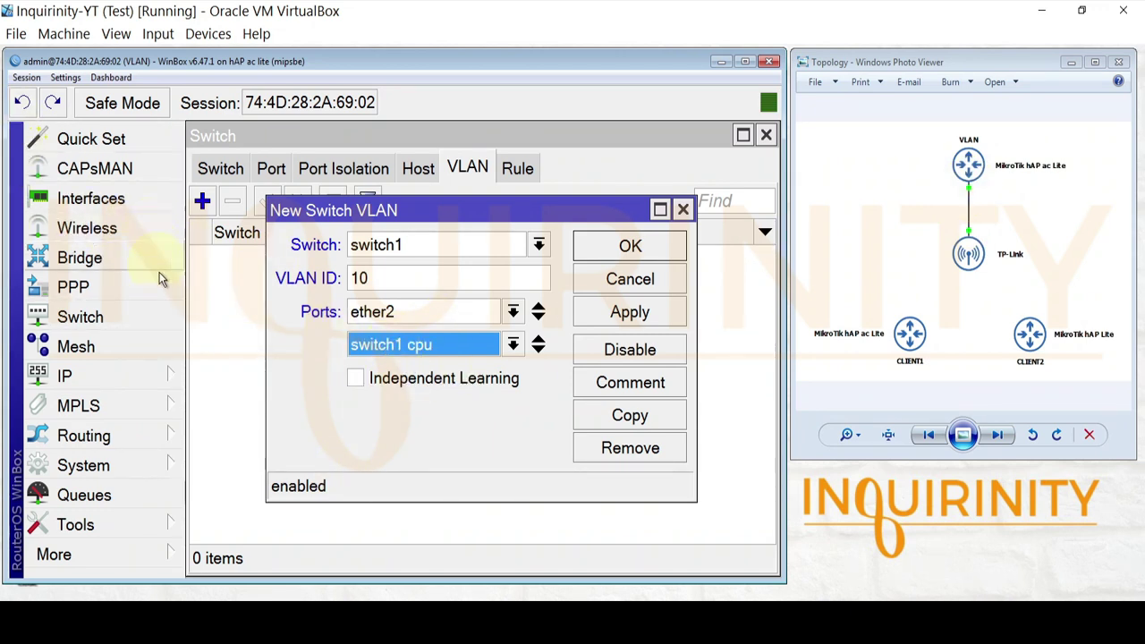
{"action": "left_click", "coordinate": [643, 315]}
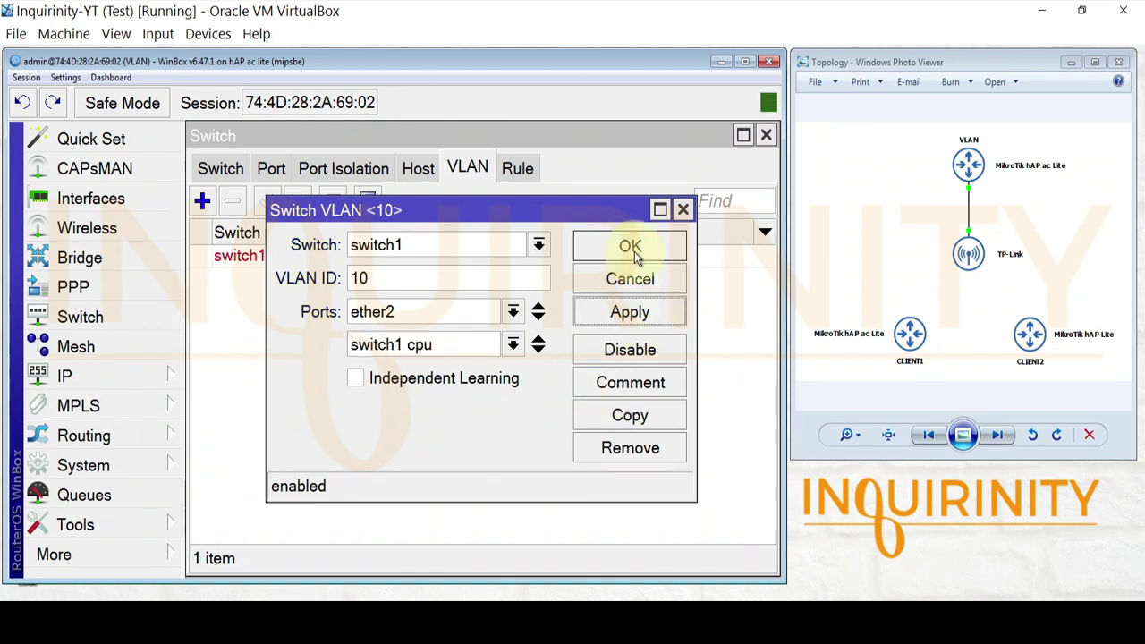
{"action": "left_click", "coordinate": [630, 247]}
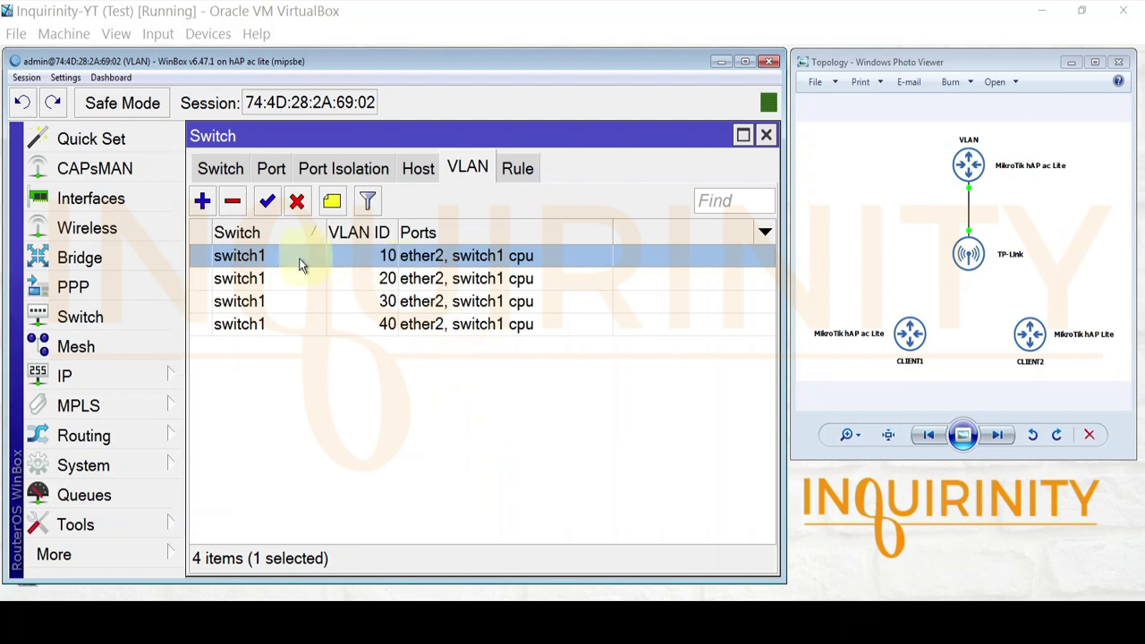
- Inspect the VLAN 20 entry without changes and check the VLAN 30 and 40 rows
{"action": "left_click", "coordinate": [269, 285]}
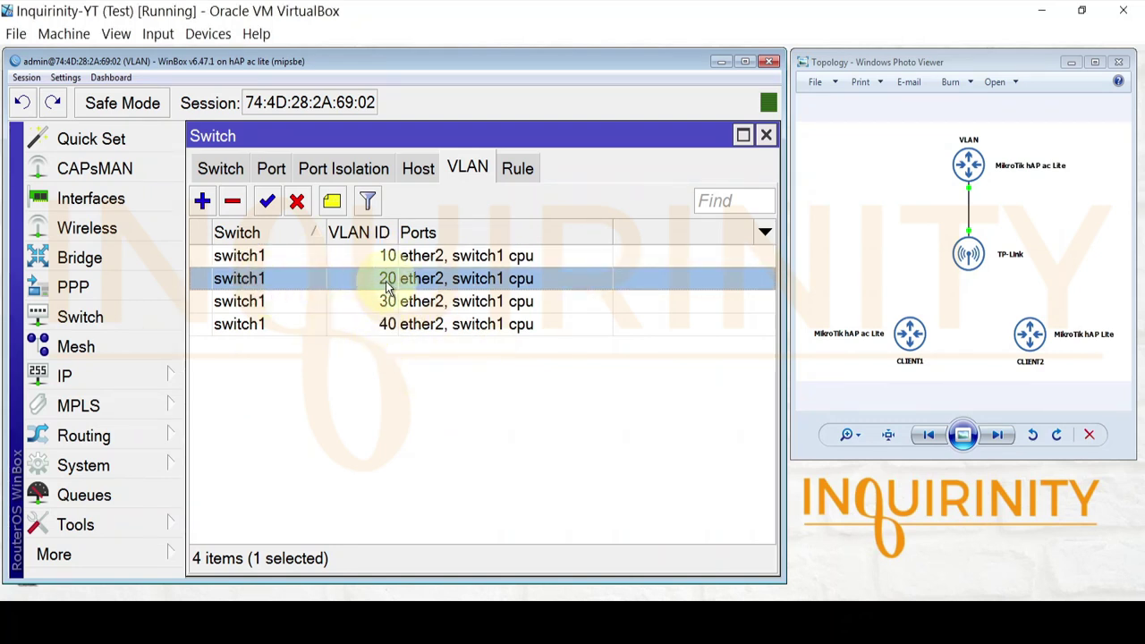
{"action": "double_click", "coordinate": [386, 281]}
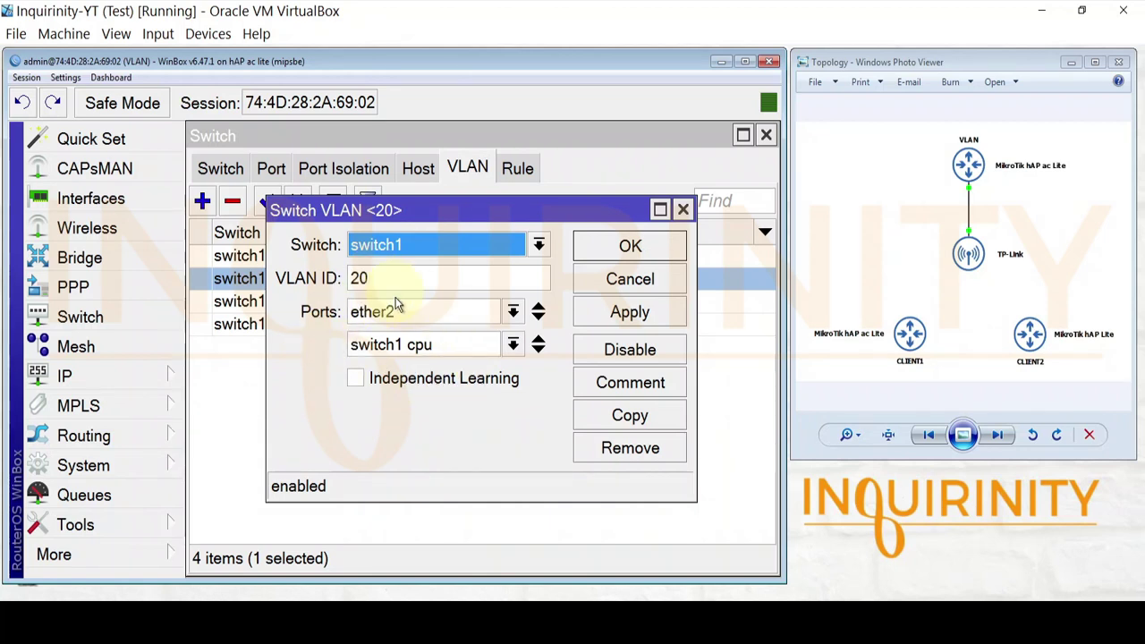
{"action": "left_click", "coordinate": [659, 279]}
{"action": "left_click", "coordinate": [293, 310]}
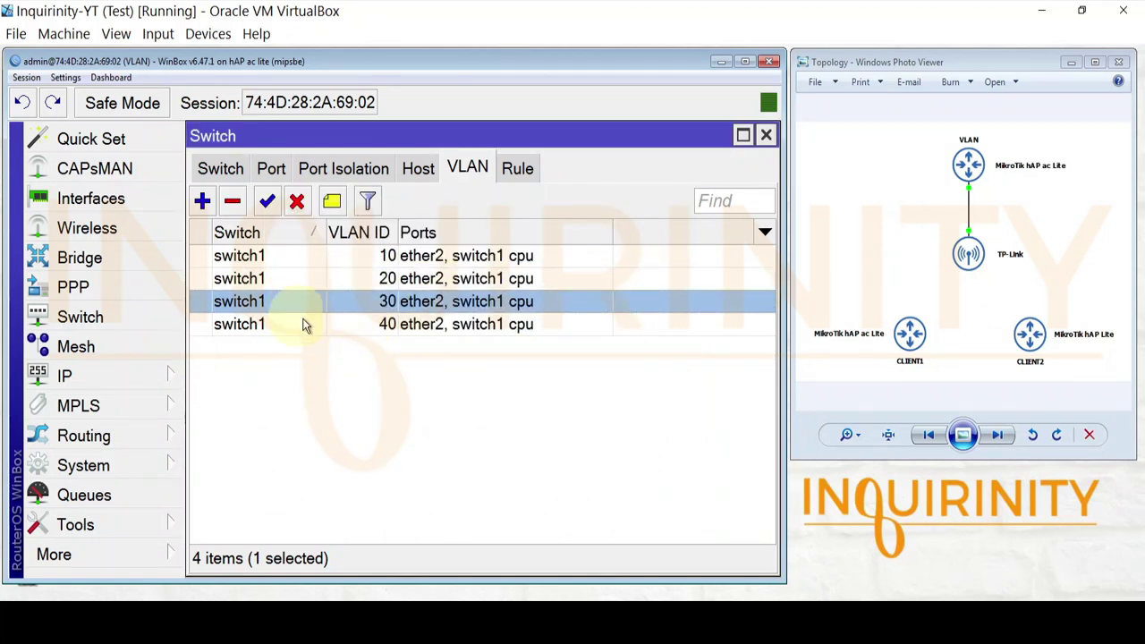
{"action": "left_click", "coordinate": [376, 330]}
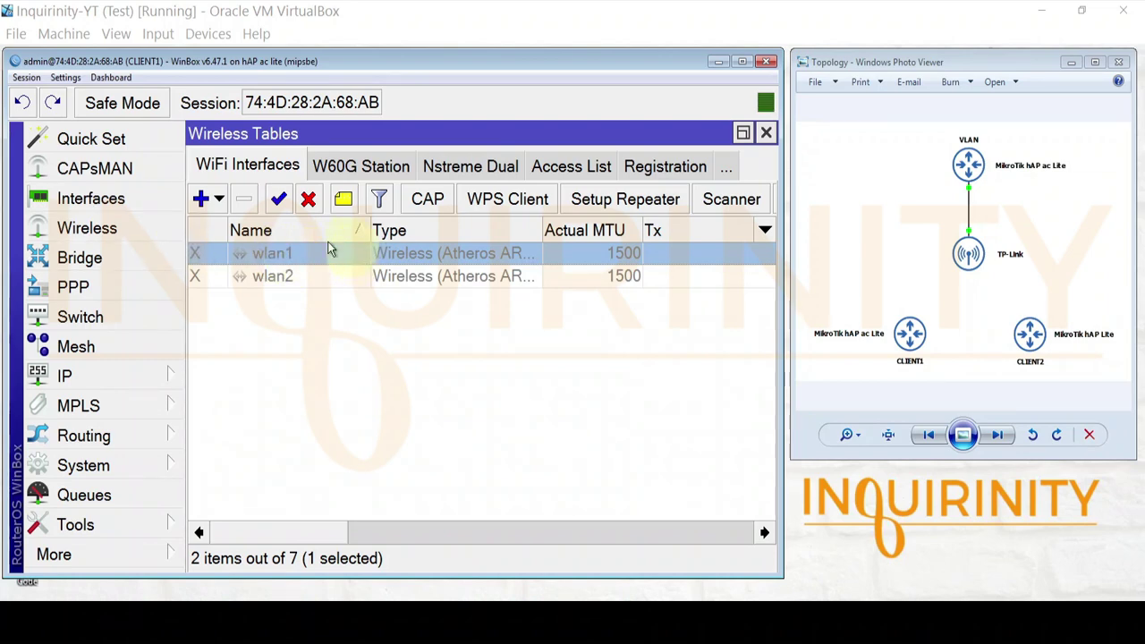
{"action": "double_click", "coordinate": [322, 257]}
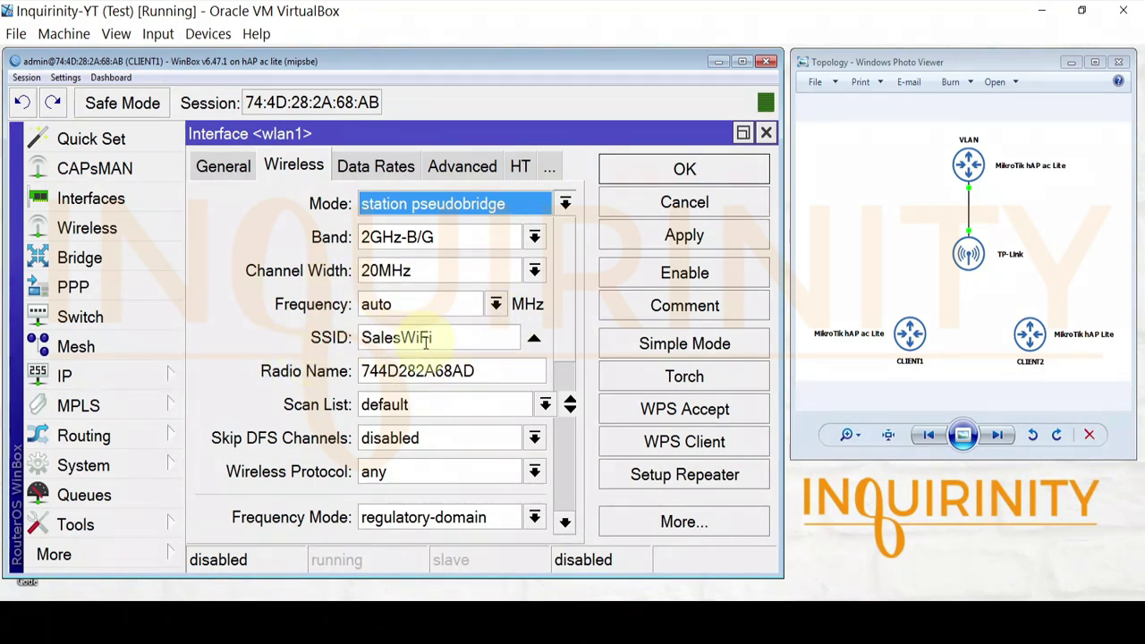
{"action": "scroll", "coordinate": [572, 277], "scroll_direction": "down", "scroll_amount": 3}
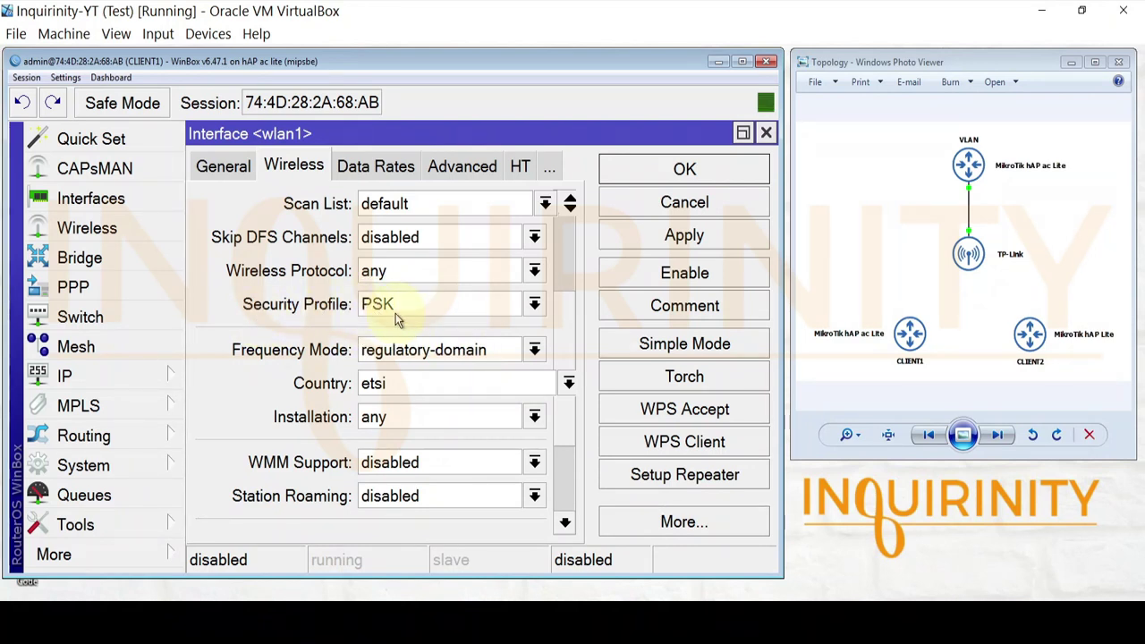
{"action": "left_click", "coordinate": [766, 133]}
- Review the PSK security profile's settings without saving, then close Wireless Tables
{"action": "left_click", "coordinate": [726, 167]}
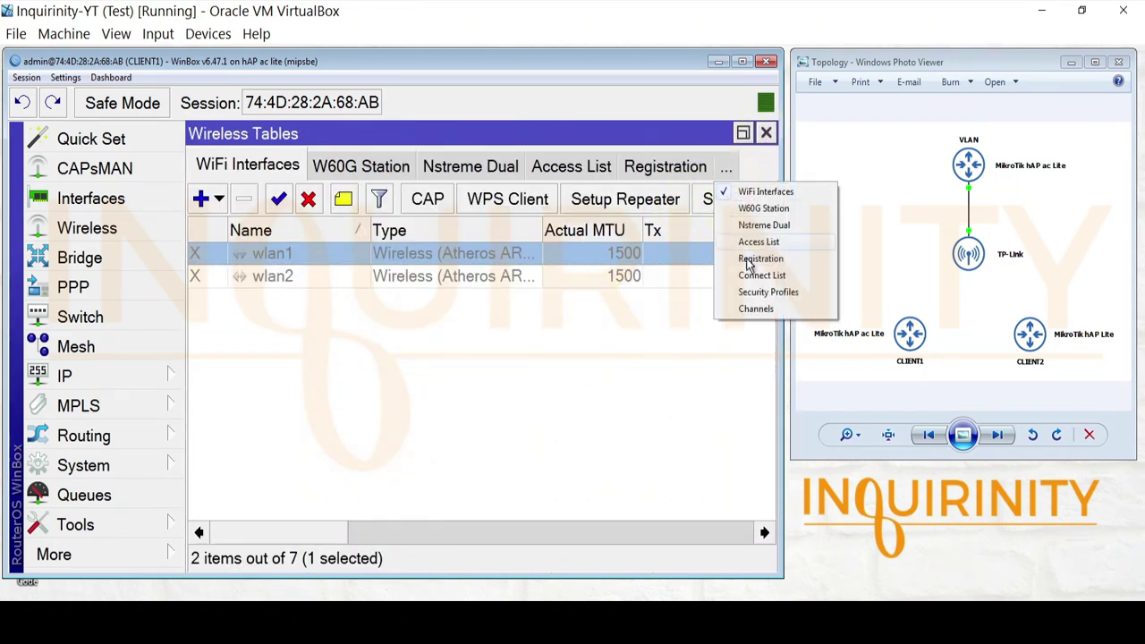
{"action": "left_click", "coordinate": [746, 292]}
{"action": "left_click", "coordinate": [219, 253]}
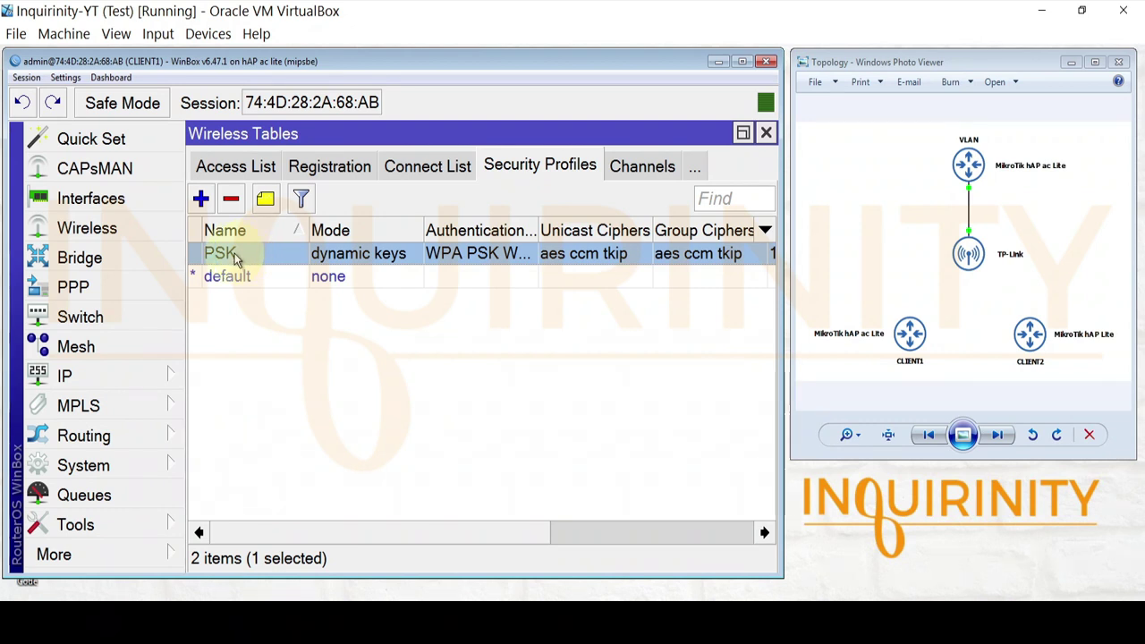
{"action": "double_click", "coordinate": [235, 256]}
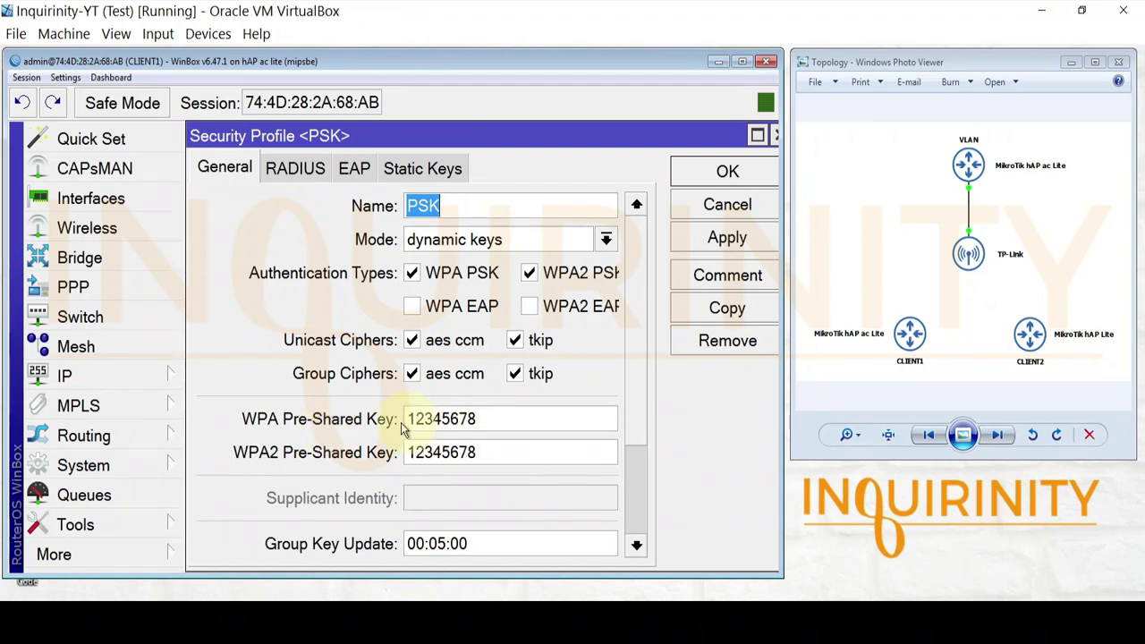
{"action": "left_click", "coordinate": [732, 215]}
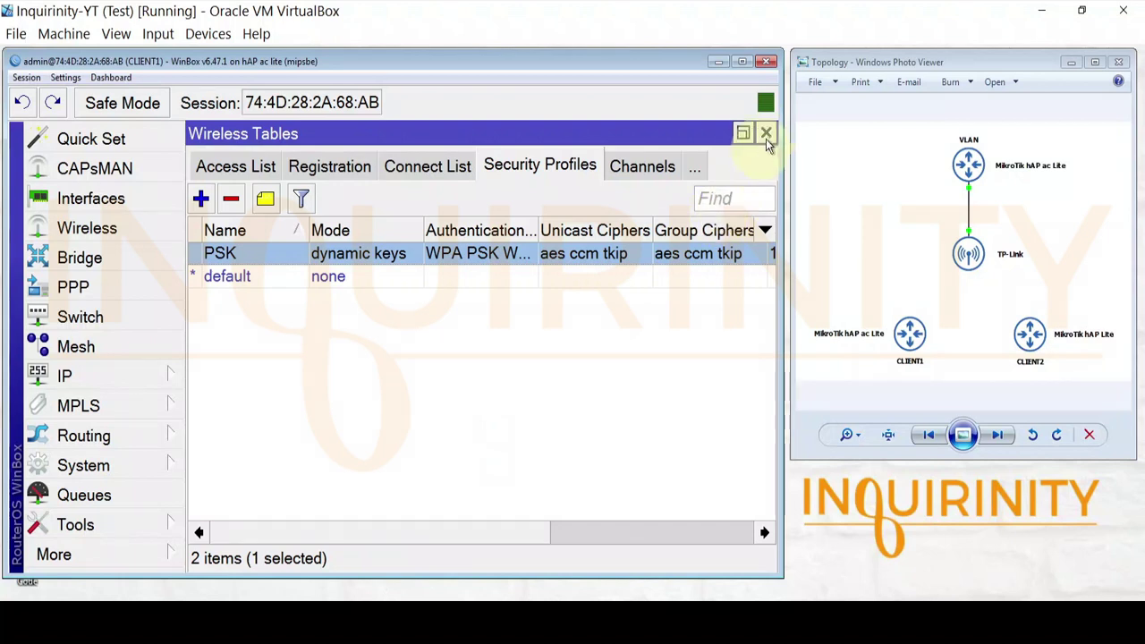
{"action": "left_click", "coordinate": [766, 133]}
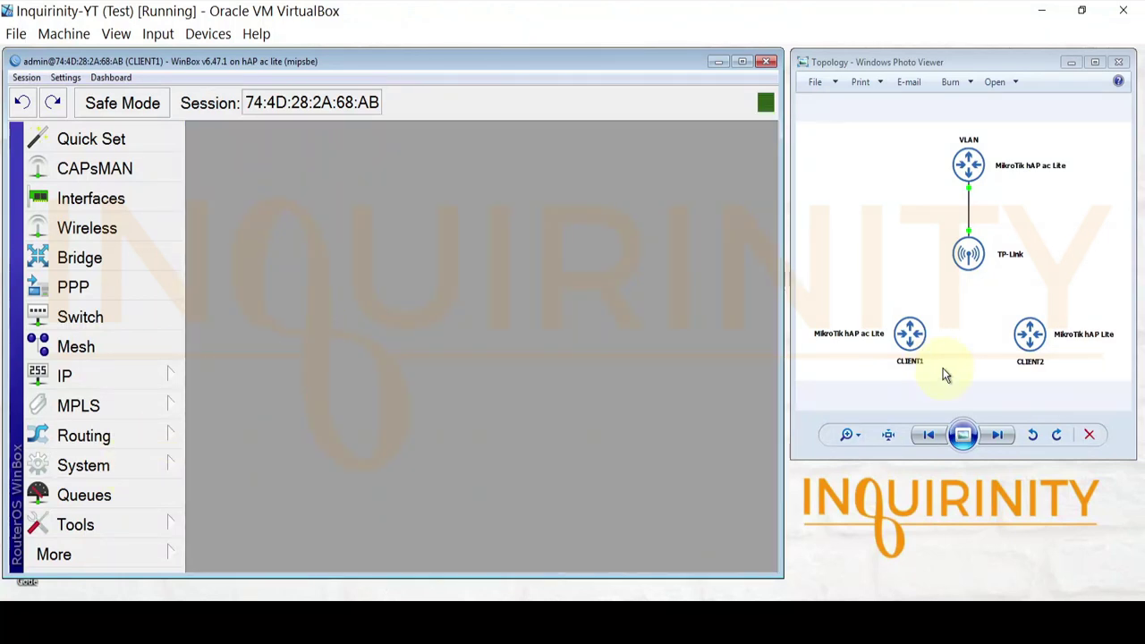
- Enable CLIENT1's wlan1 and check its registration with one access point
{"action": "left_click", "coordinate": [102, 381]}
{"action": "left_click", "coordinate": [281, 194]}
{"action": "left_click", "coordinate": [266, 255]}
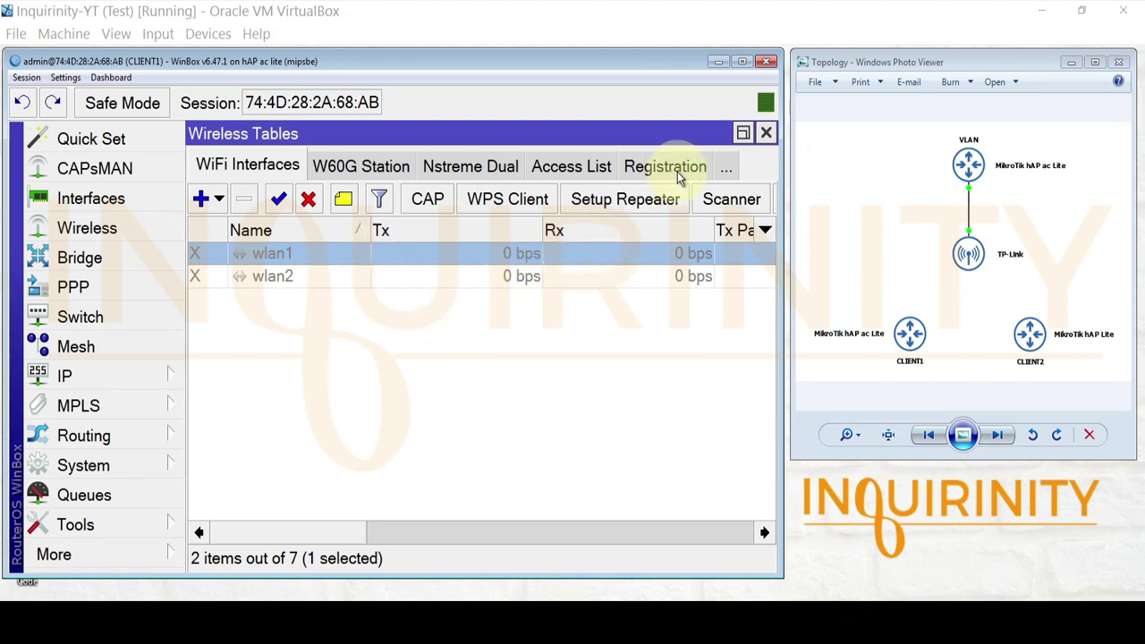
{"action": "left_click", "coordinate": [277, 198]}
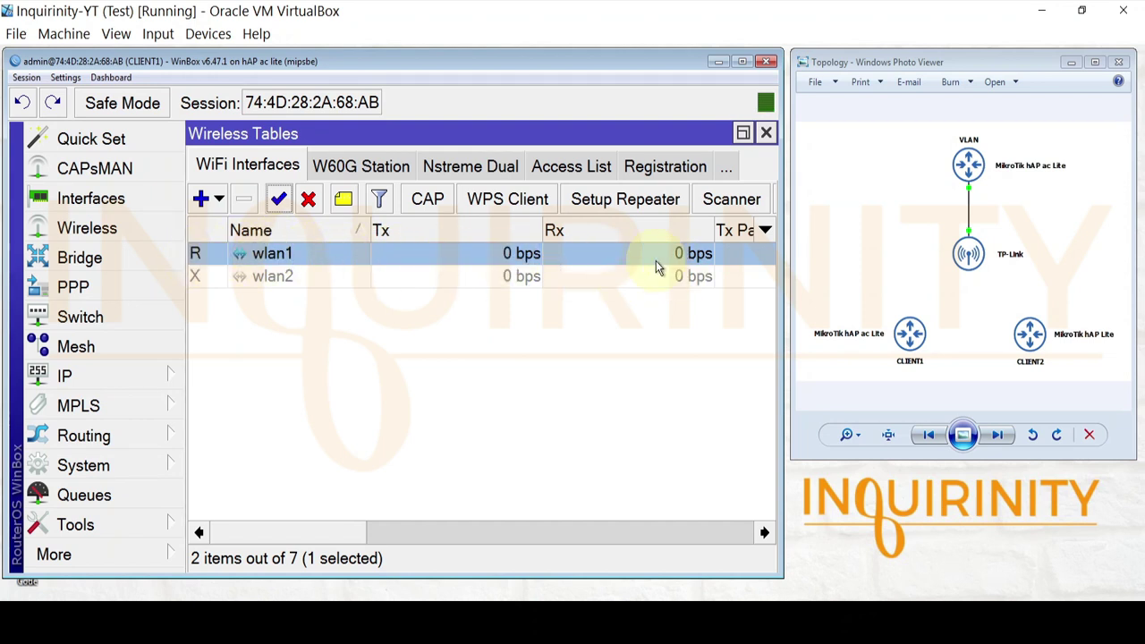
{"action": "left_click", "coordinate": [657, 172]}
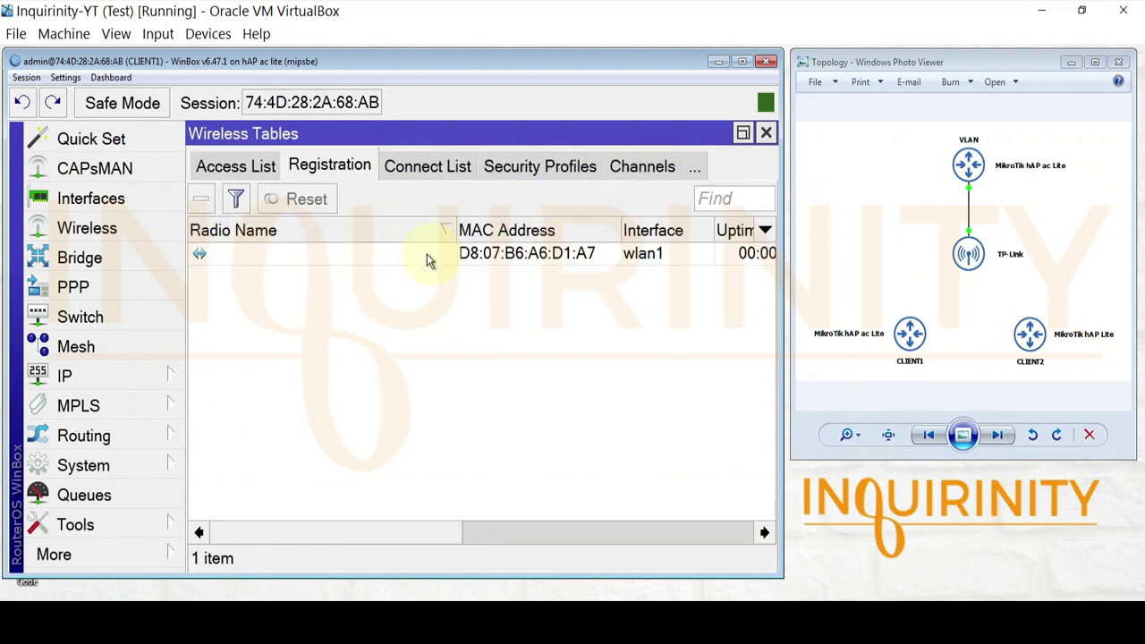
{"action": "left_click_drag", "start_coordinate": [412, 539], "coordinate": [384, 538]}
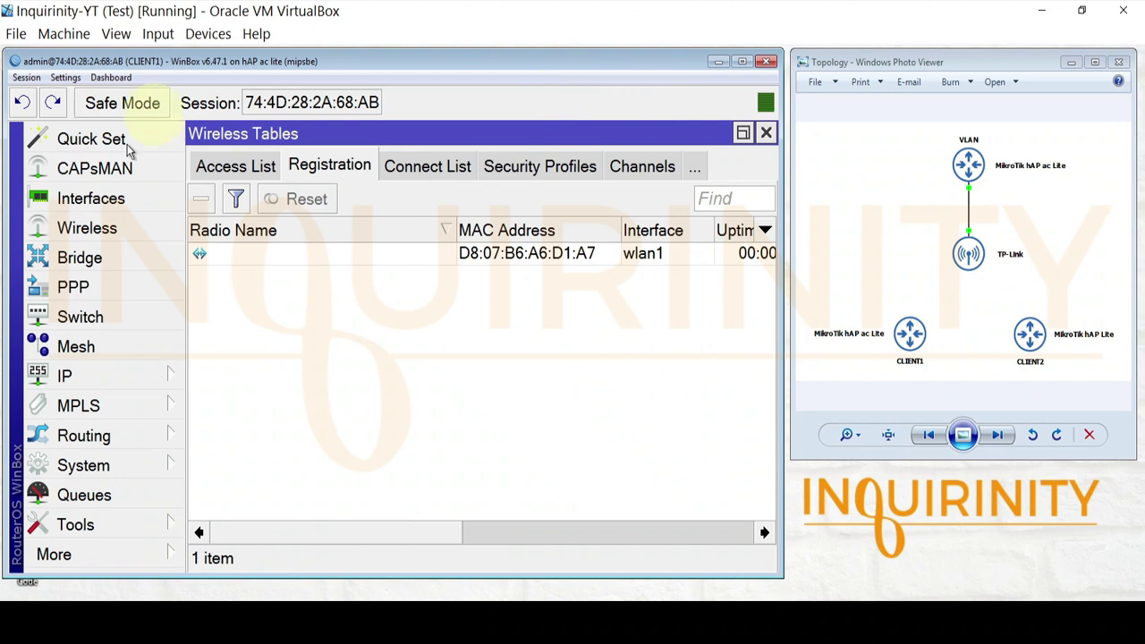
- Enable the wlan1 DHCP client, confirm its 192.168.10.254/24 lease, and bring up the Ping tool
{"action": "left_click", "coordinate": [132, 376]}
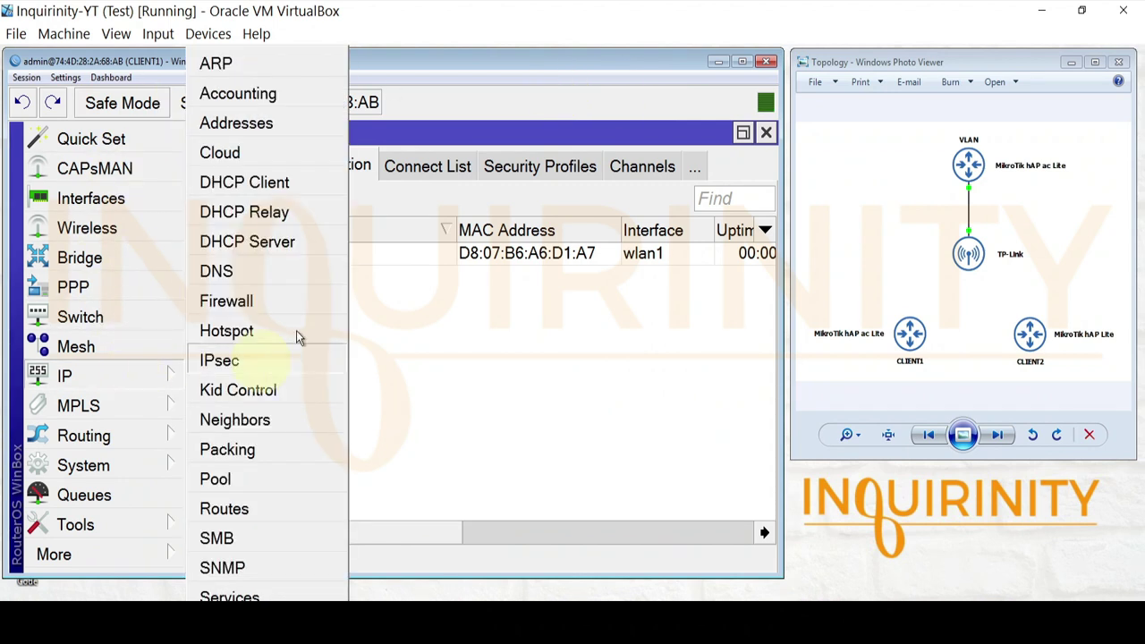
{"action": "left_click", "coordinate": [292, 185]}
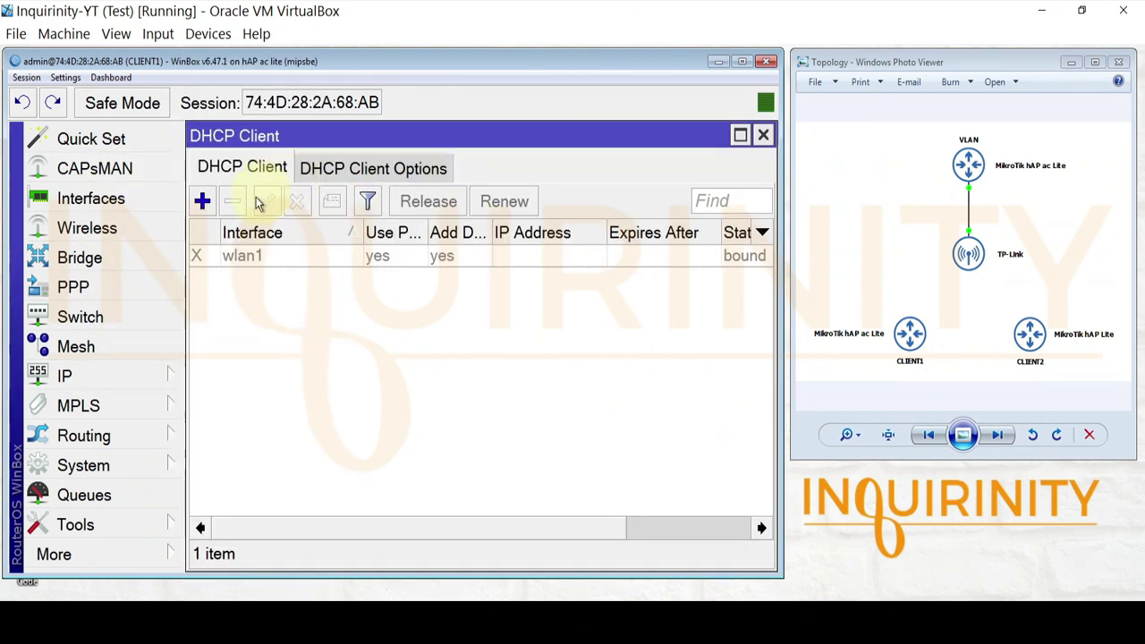
{"action": "left_click", "coordinate": [249, 258]}
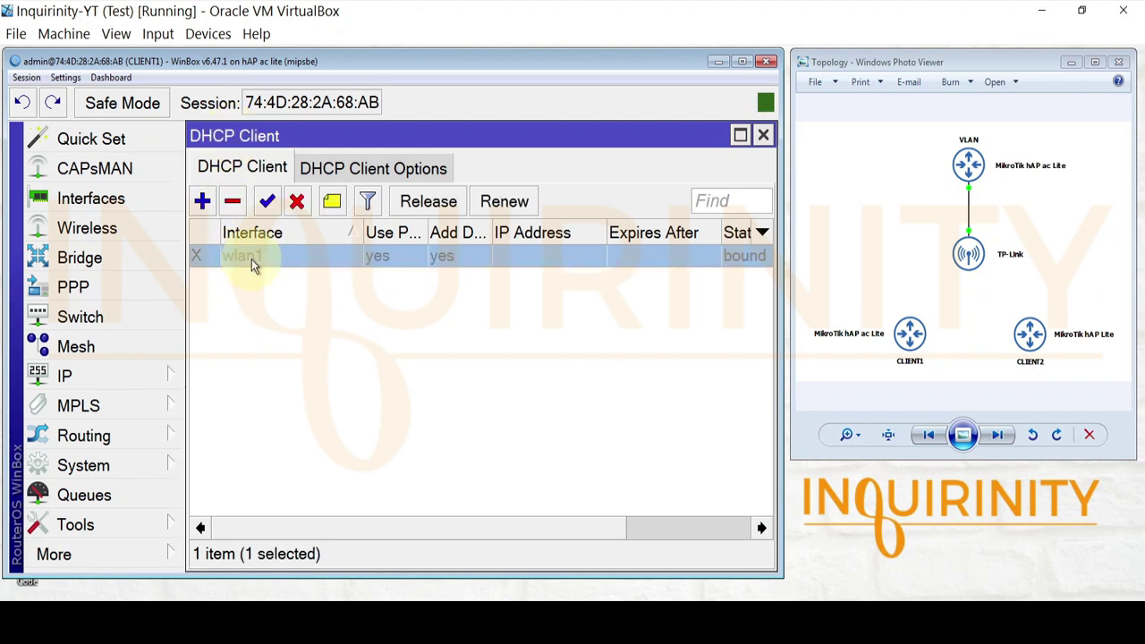
{"action": "left_click", "coordinate": [267, 202]}
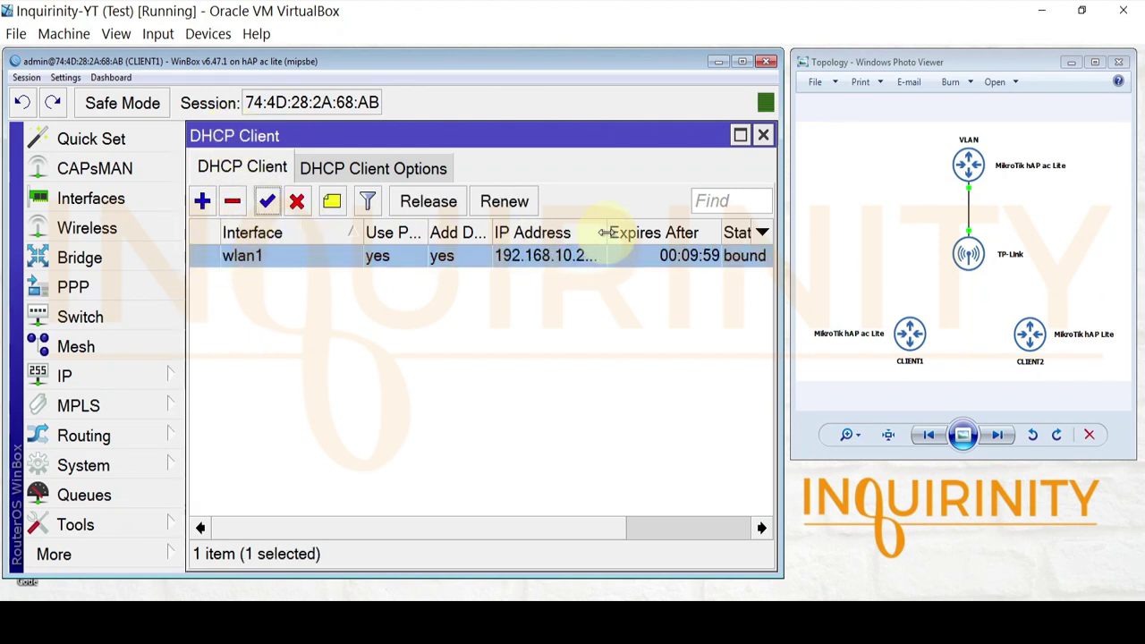
{"action": "left_click_drag", "start_coordinate": [605, 232], "coordinate": [629, 232]}
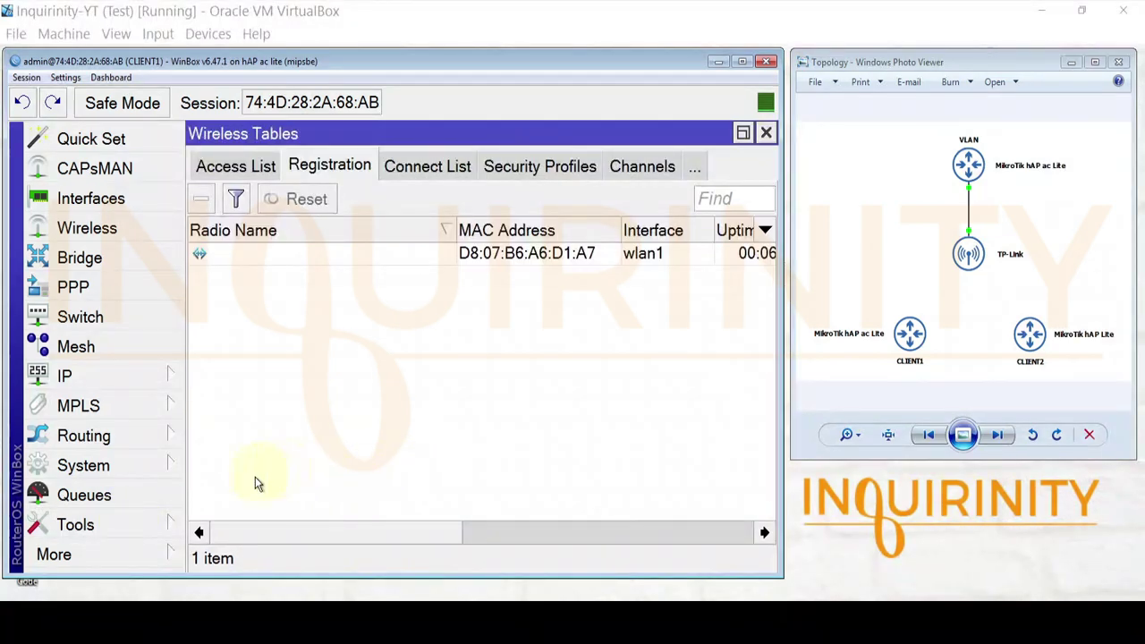
{"action": "left_click", "coordinate": [83, 526]}
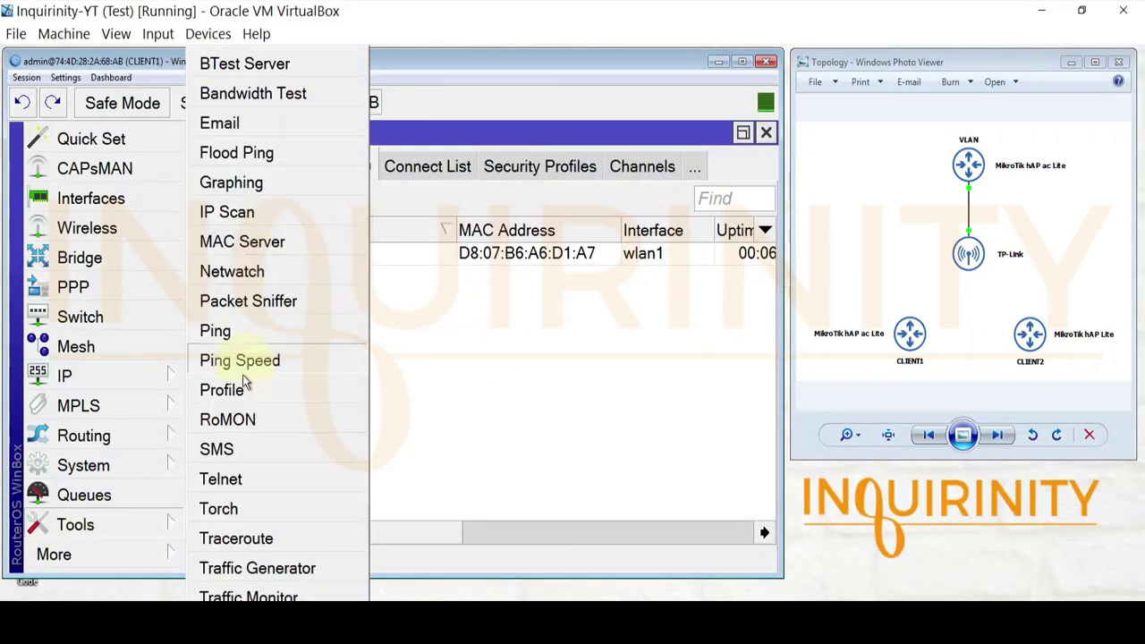
{"action": "left_click", "coordinate": [245, 333]}
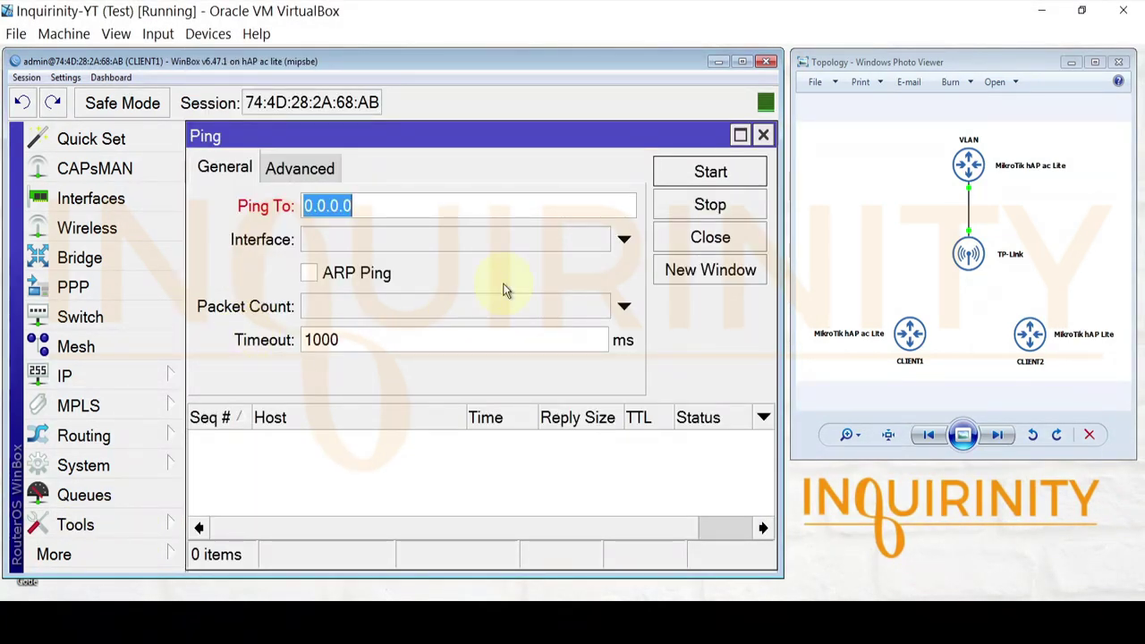
- Ping the VLAN10 gateway 192.168.10.1 from CLIENT1
{"action": "type", "text": "192.168.10.1"}
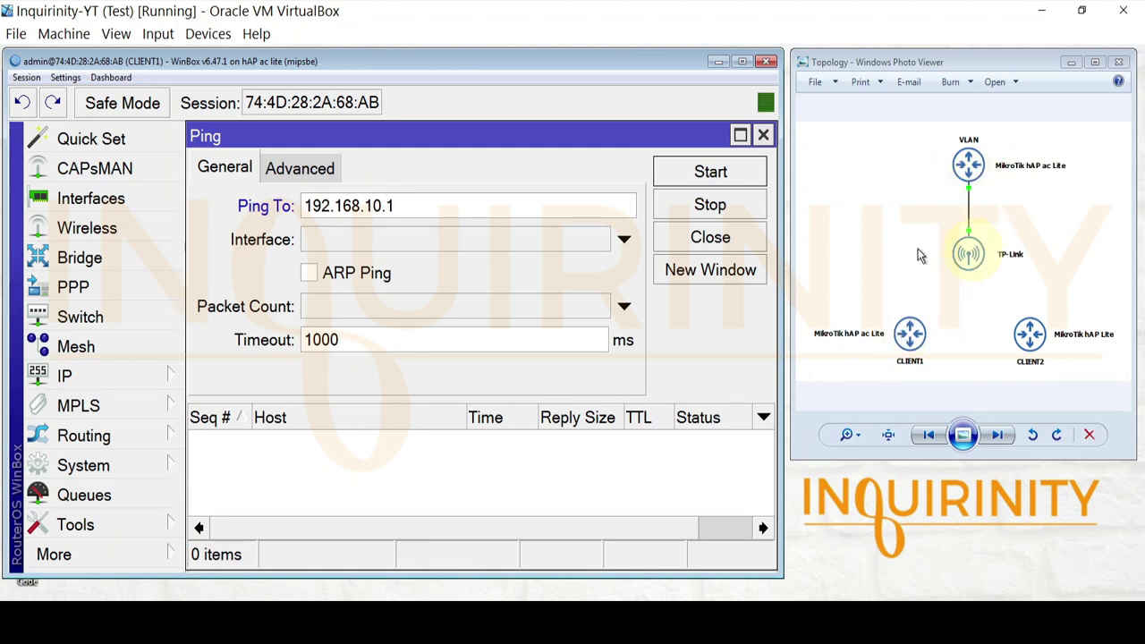
{"action": "left_click", "coordinate": [705, 172]}
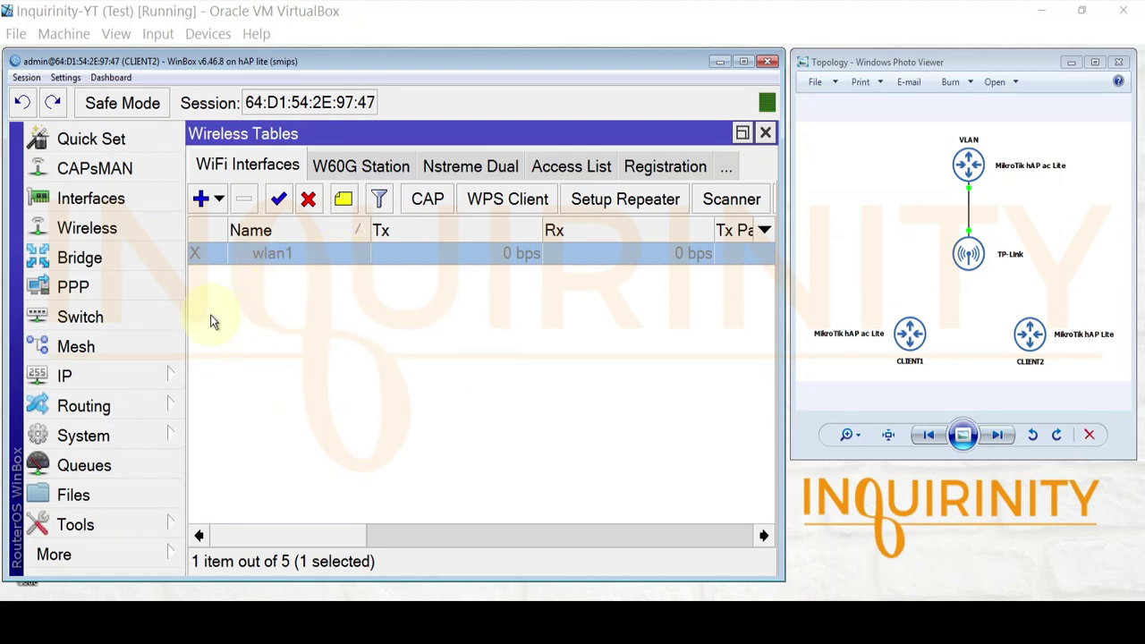
- Review CLIENT2's wlan1 wireless settings
{"action": "double_click", "coordinate": [284, 255]}
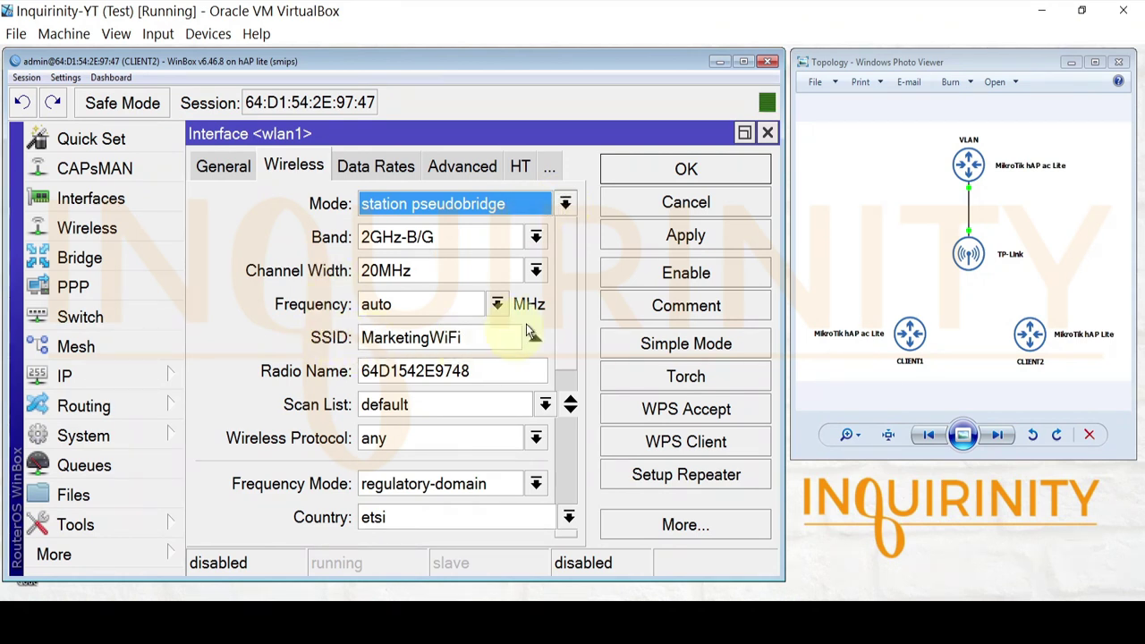
{"action": "scroll", "coordinate": [561, 331], "scroll_direction": "down", "scroll_amount": 3}
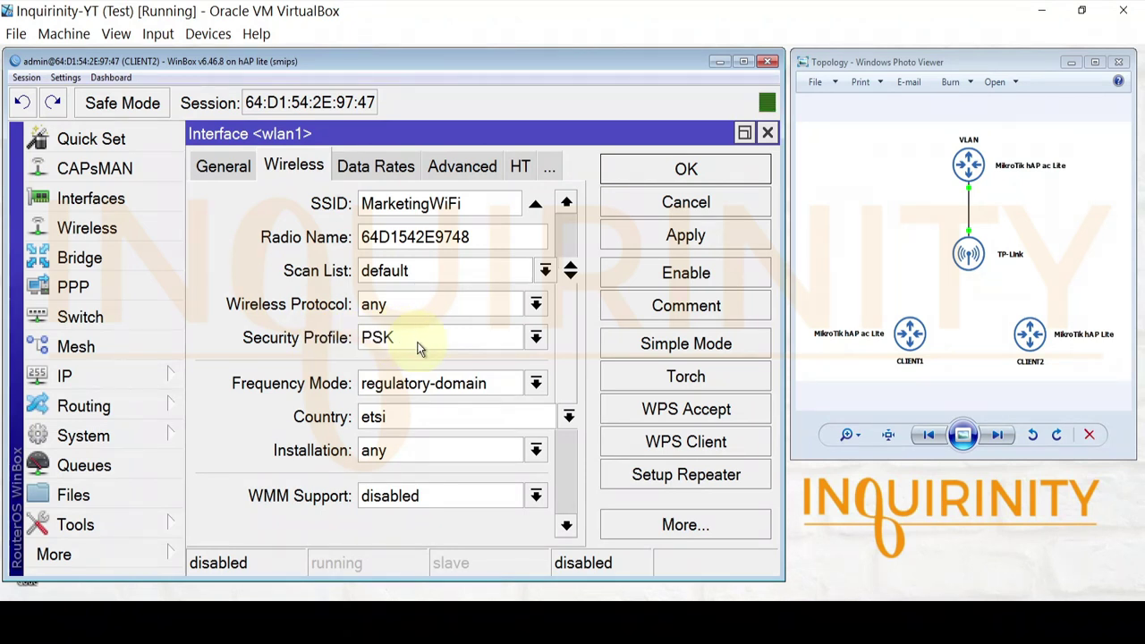
{"action": "left_click", "coordinate": [766, 135]}
- Check the PSK profile's pre-shared key, then enable wlan1 and confirm its AP registration
{"action": "left_click", "coordinate": [725, 169]}
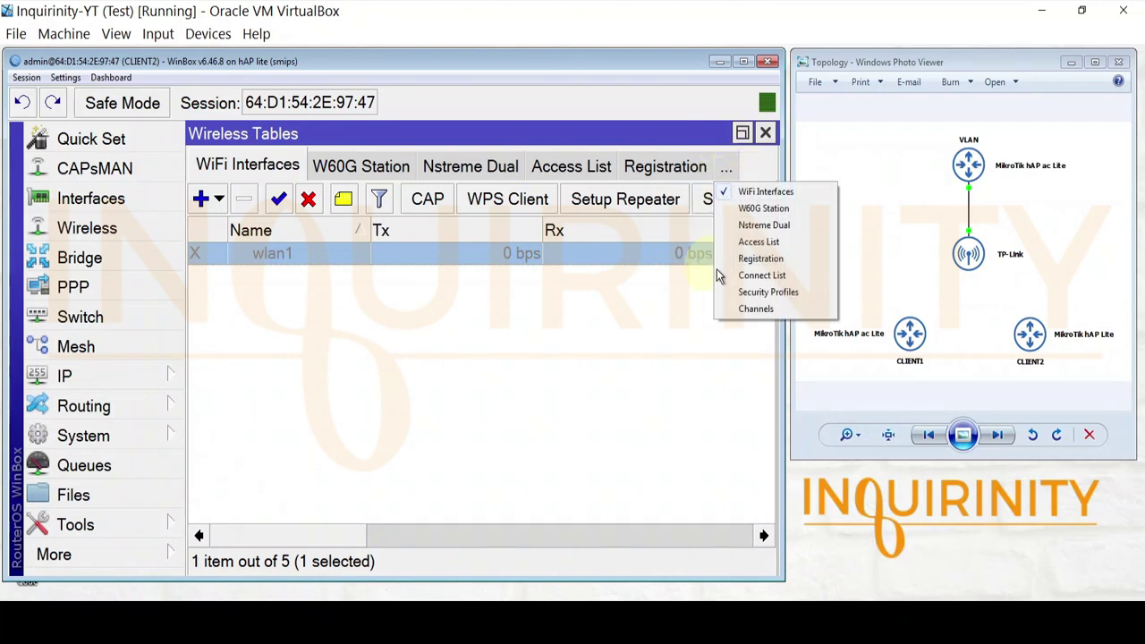
{"action": "left_click", "coordinate": [767, 291]}
{"action": "left_click", "coordinate": [237, 257]}
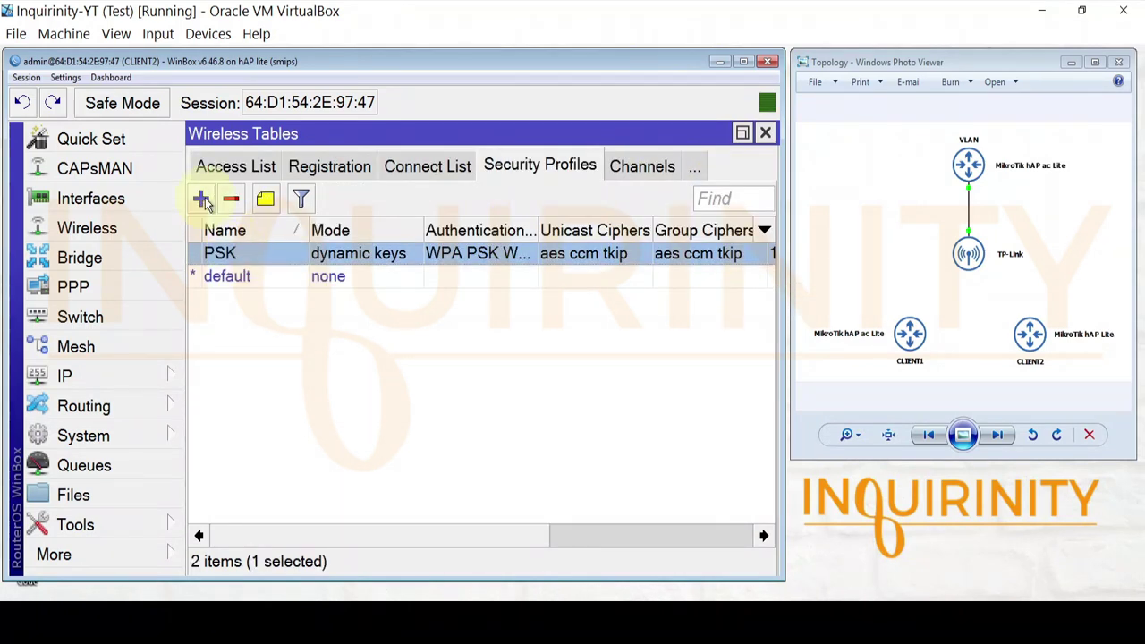
{"action": "double_click", "coordinate": [209, 258]}
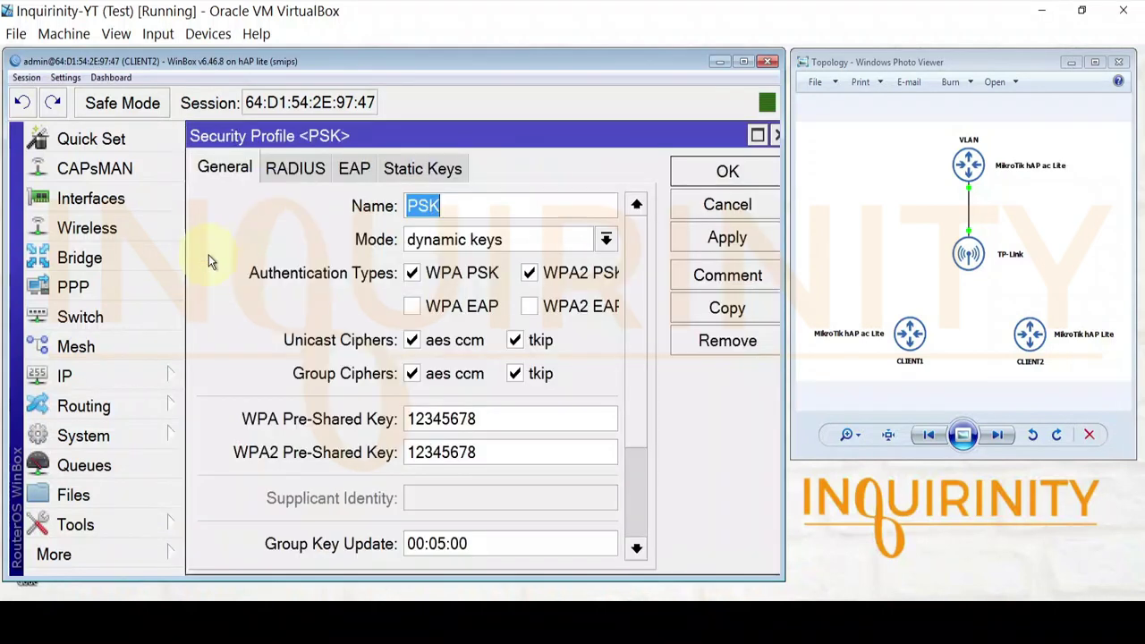
{"action": "left_click_drag", "start_coordinate": [483, 418], "coordinate": [338, 413]}
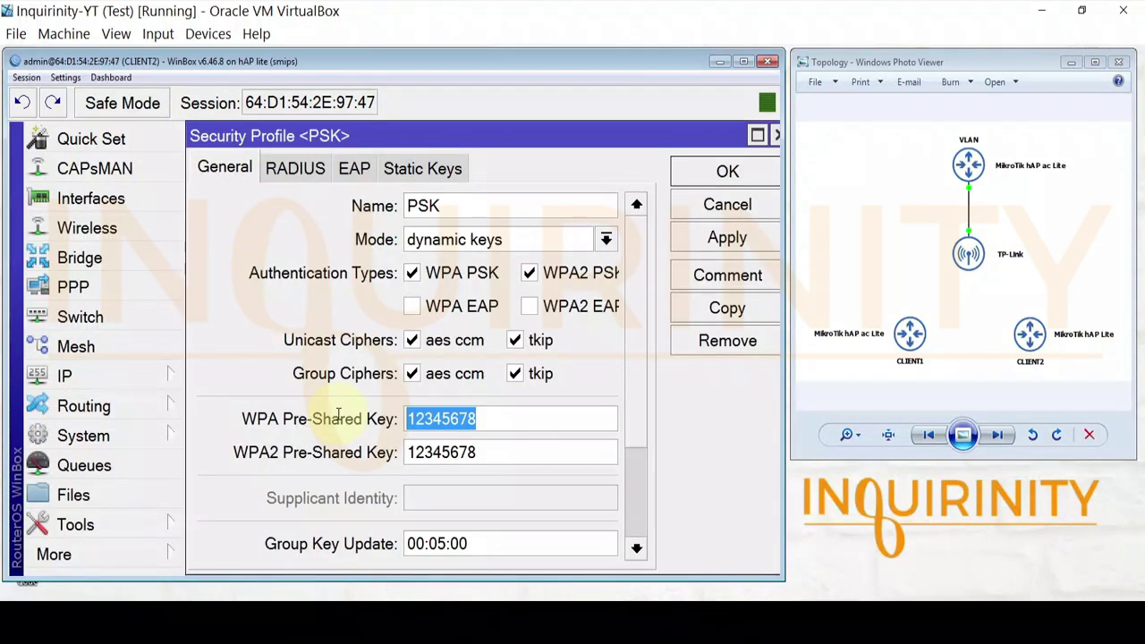
{"action": "left_click", "coordinate": [776, 136]}
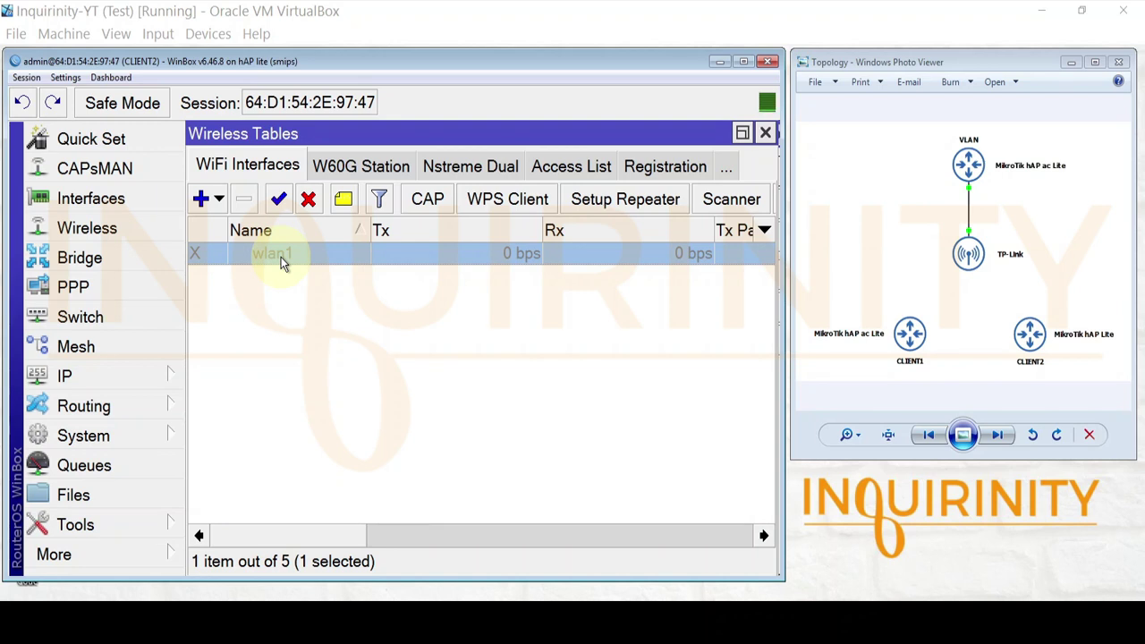
{"action": "left_click", "coordinate": [279, 200]}
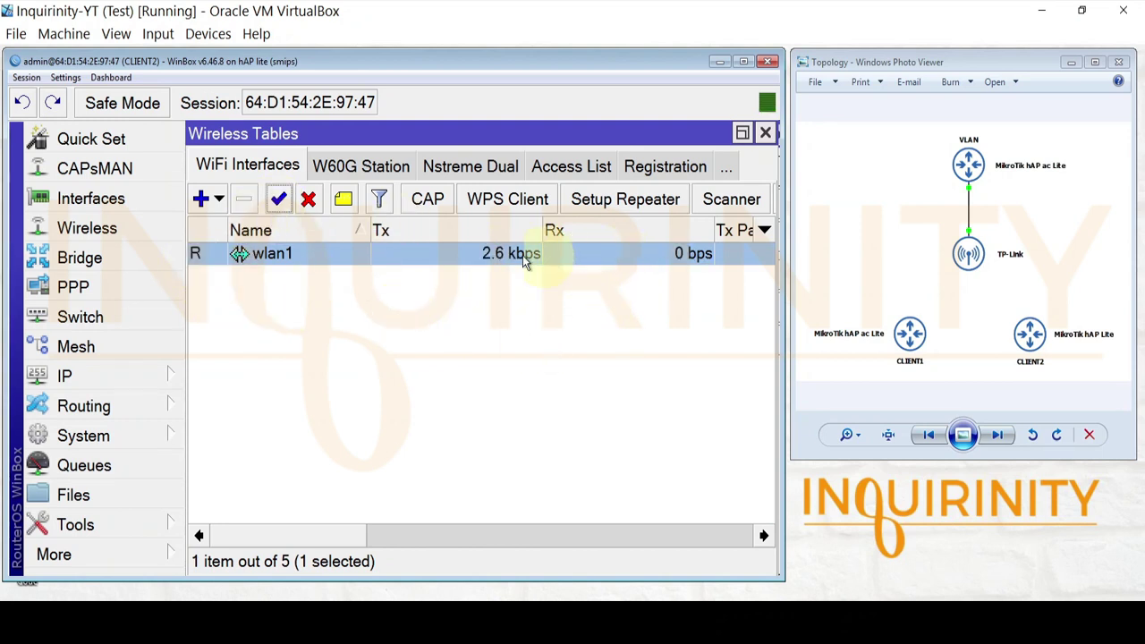
{"action": "left_click", "coordinate": [658, 168]}
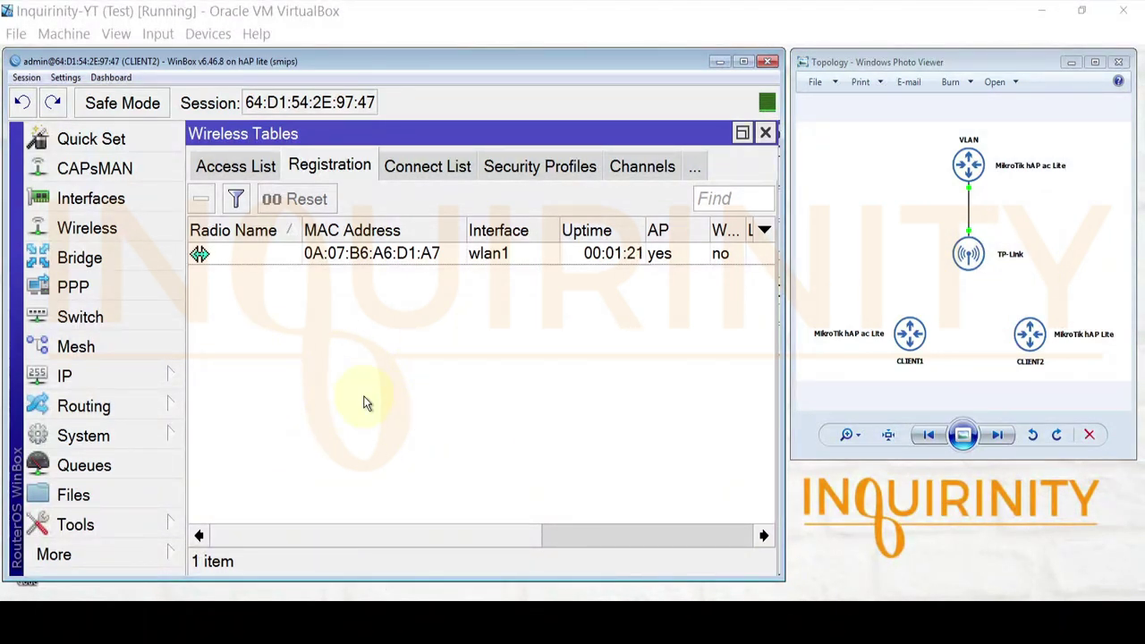
- Enable CLIENT2's wlan1 DHCP client to obtain 192.168.20.254/24
{"action": "left_click", "coordinate": [117, 374]}
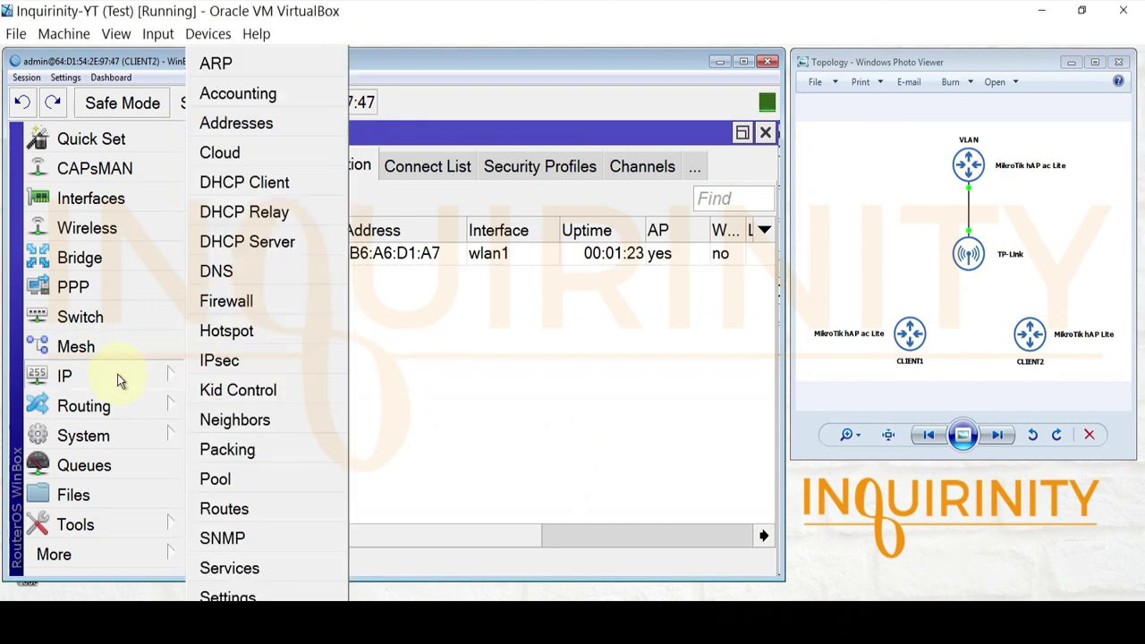
{"action": "left_click", "coordinate": [257, 189]}
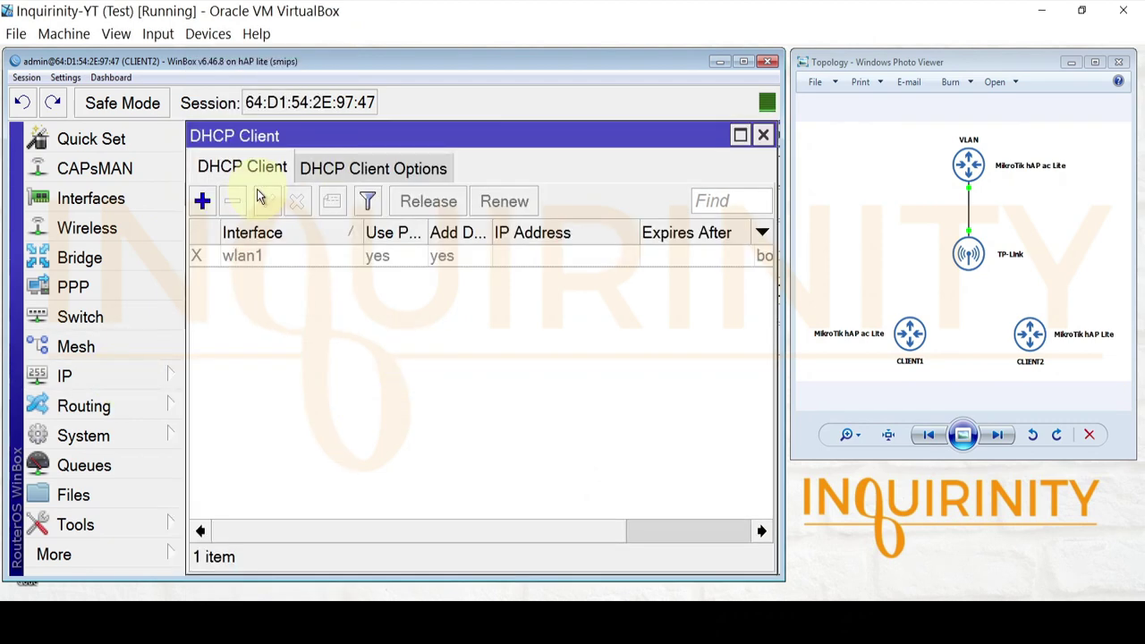
{"action": "left_click", "coordinate": [277, 257]}
{"action": "double_click", "coordinate": [258, 263]}
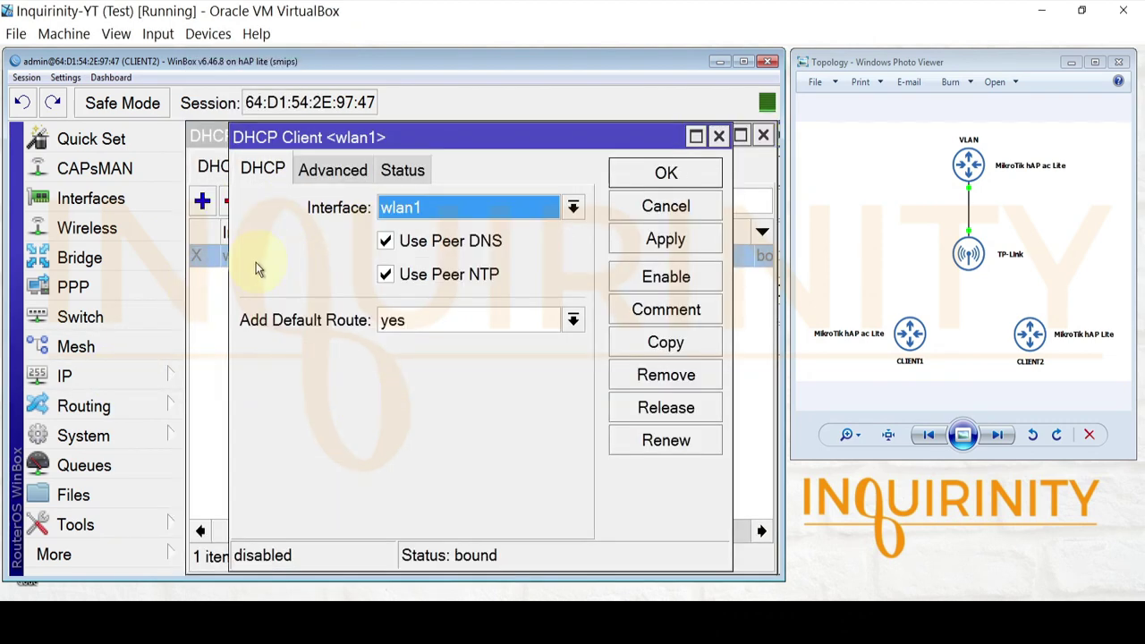
{"action": "left_click", "coordinate": [667, 206]}
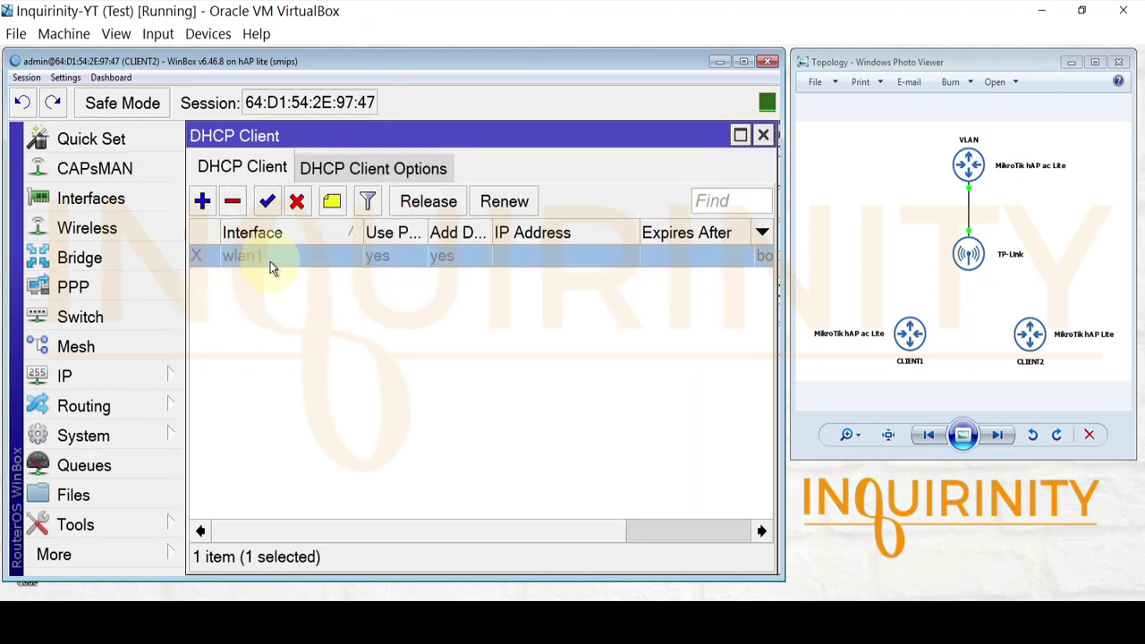
{"action": "left_click", "coordinate": [266, 201]}
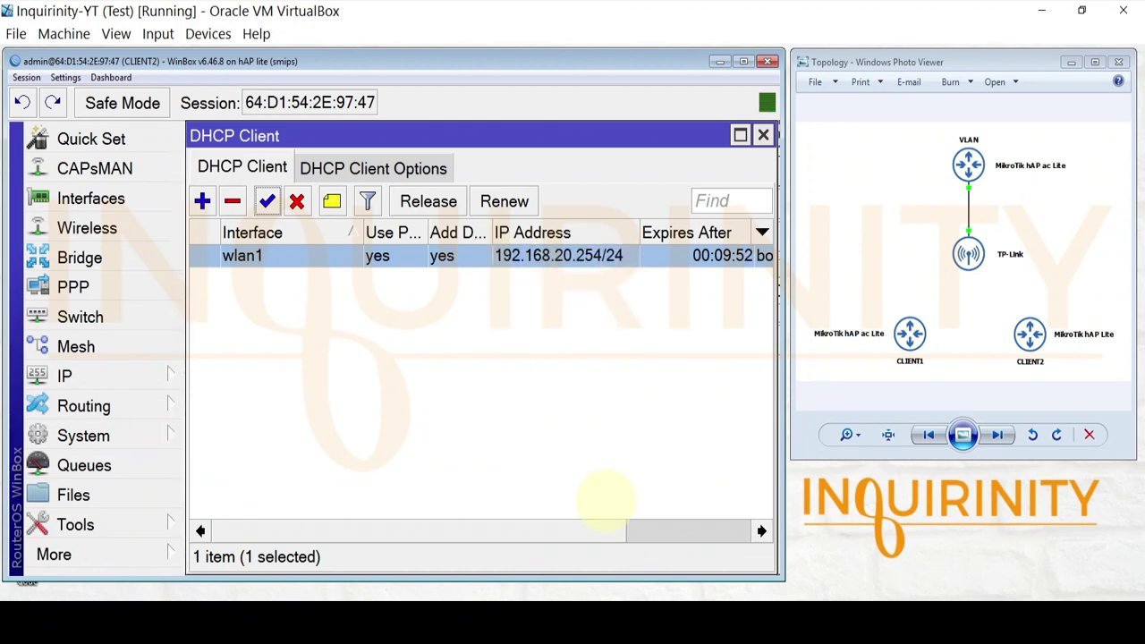
- Ping the gateway 192.168.20.1 from CLIENT2
{"action": "left_click", "coordinate": [116, 529]}
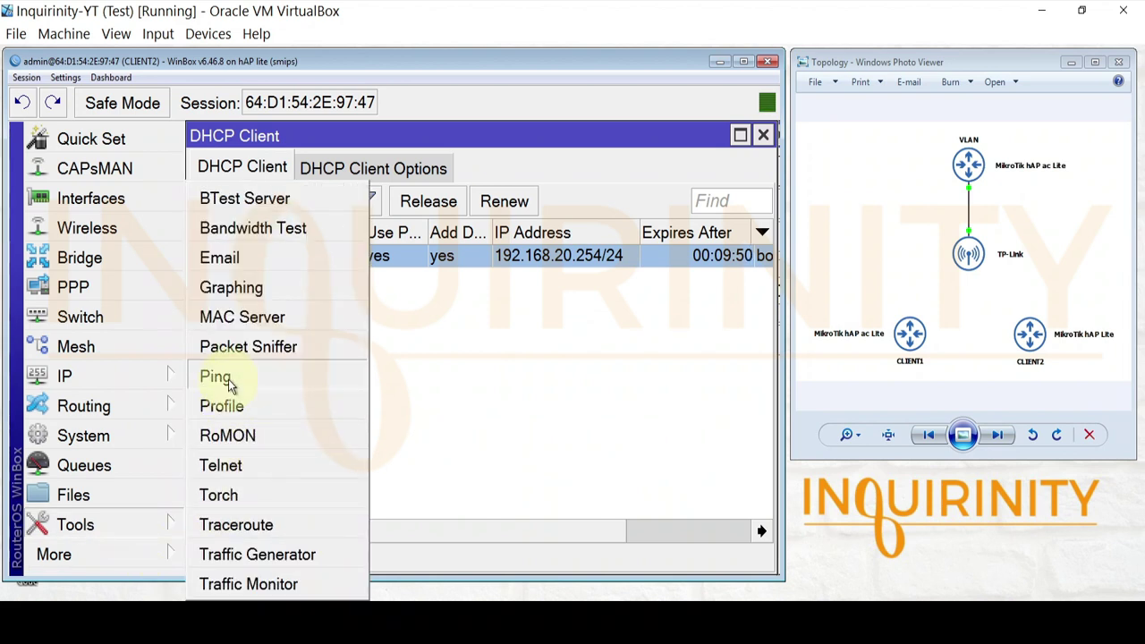
{"action": "left_click", "coordinate": [219, 377]}
{"action": "type", "text": "192"}
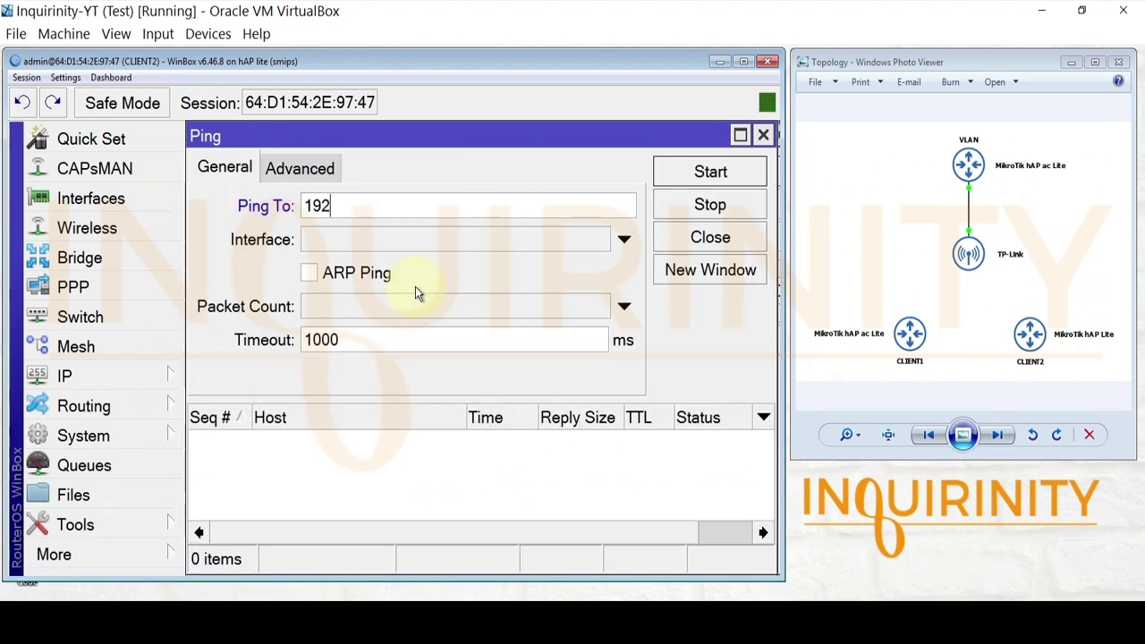
{"action": "type", "text": ".168."}
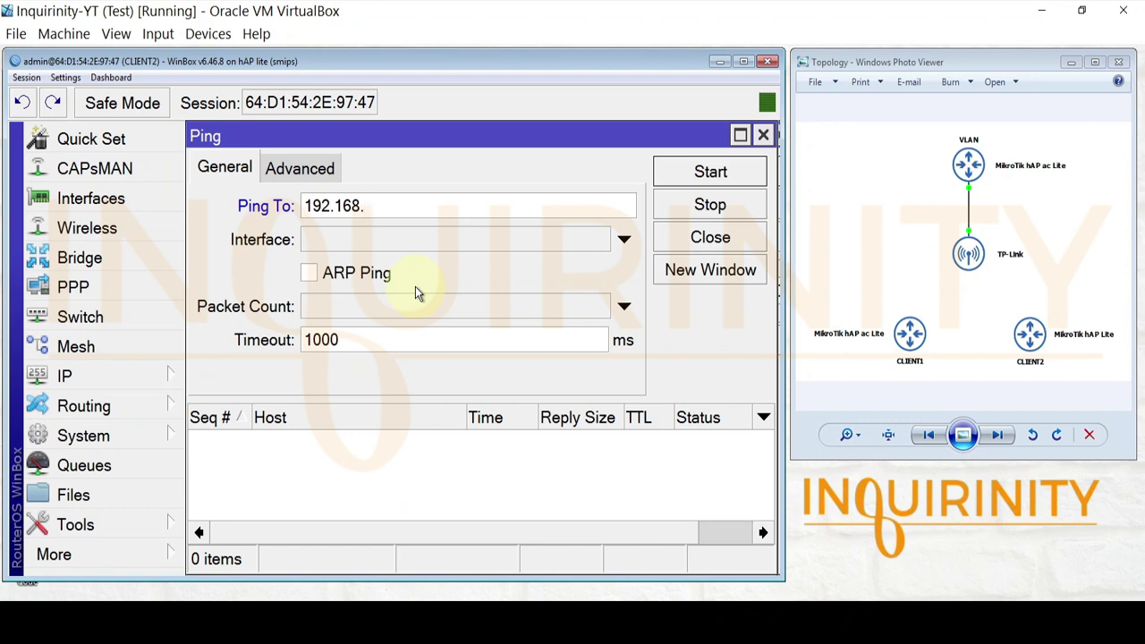
{"action": "type", "text": "20.1"}
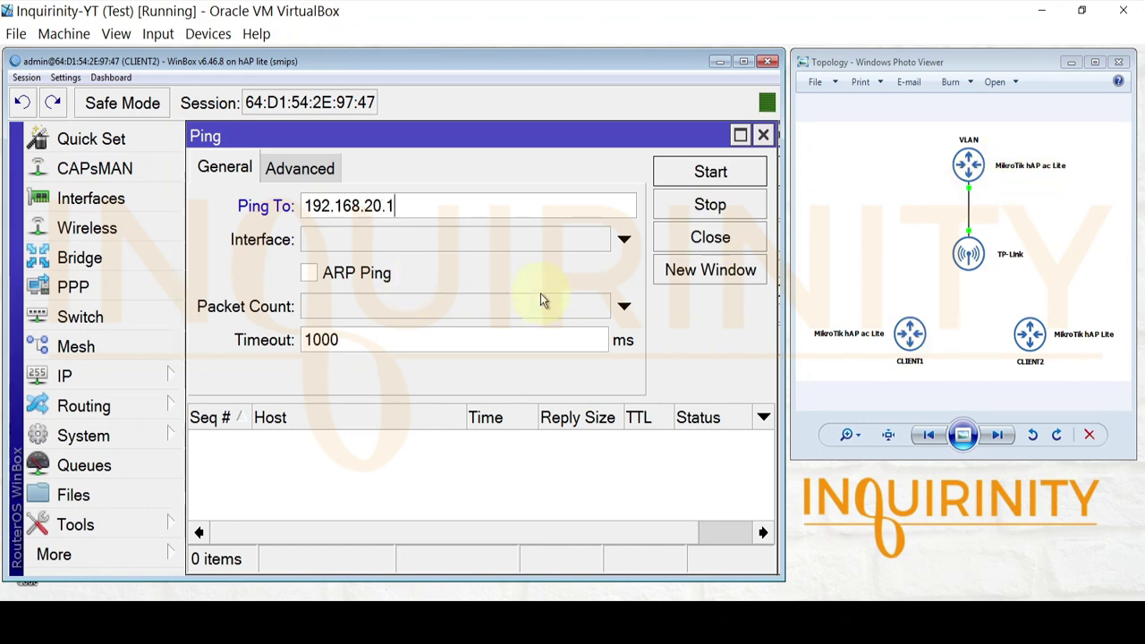
{"action": "left_click", "coordinate": [706, 177]}
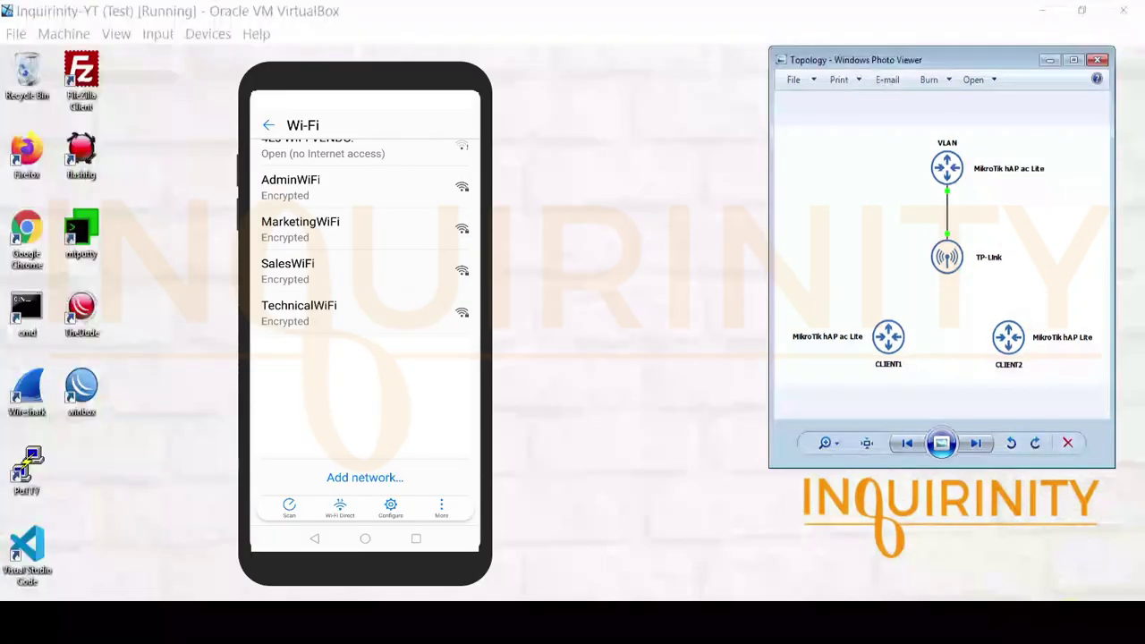
- Join the phone to TechnicalWiFi using the network password, verifying it before connecting
{"action": "left_click", "coordinate": [299, 311]}
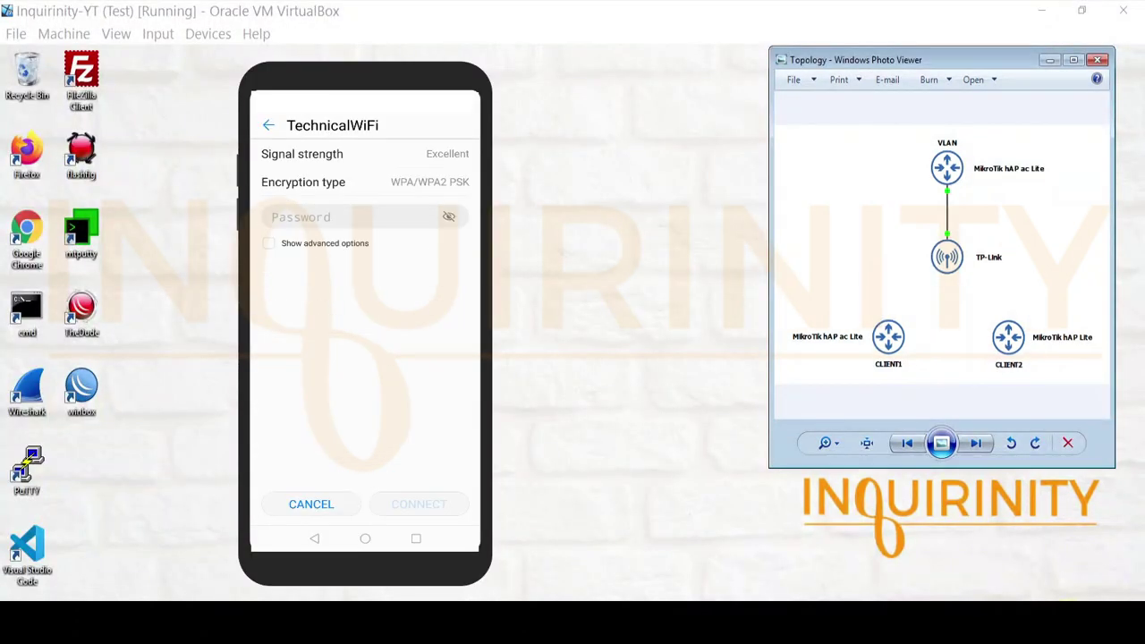
{"action": "left_click", "coordinate": [292, 219]}
{"action": "type", "text": "12345678"}
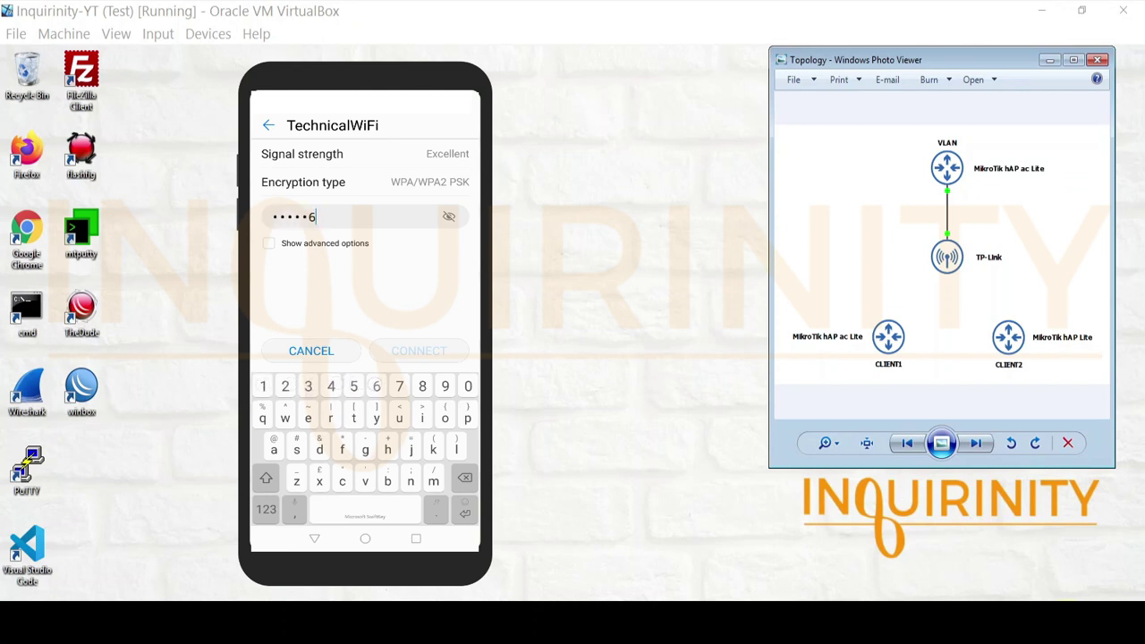
{"action": "left_click", "coordinate": [450, 217]}
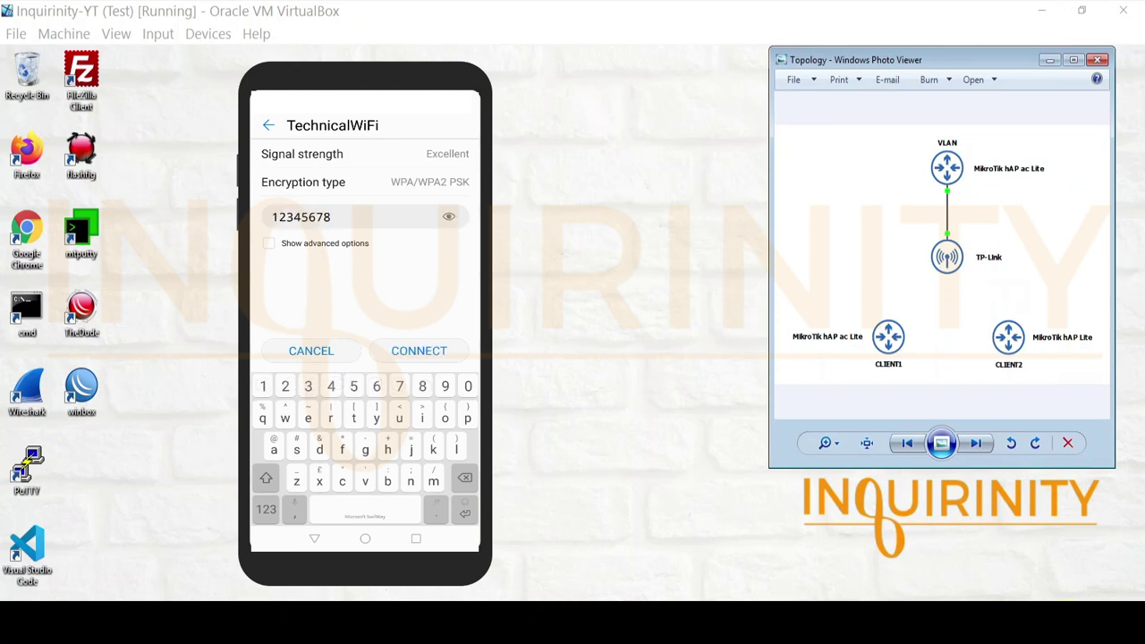
{"action": "left_click", "coordinate": [436, 350]}
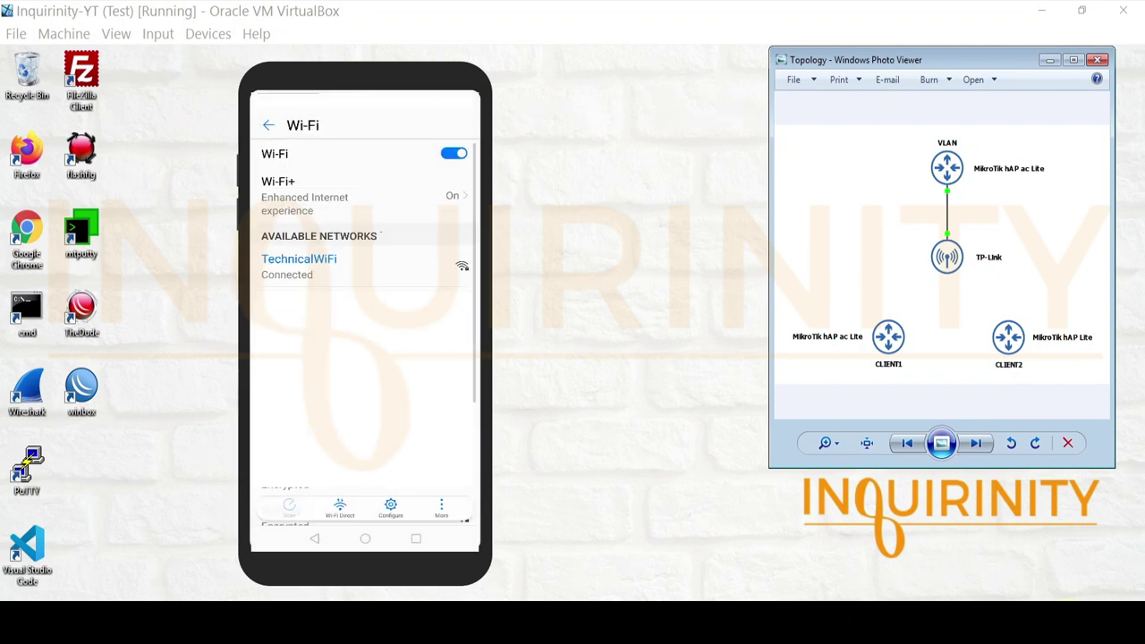
{"action": "left_click", "coordinate": [390, 507]}
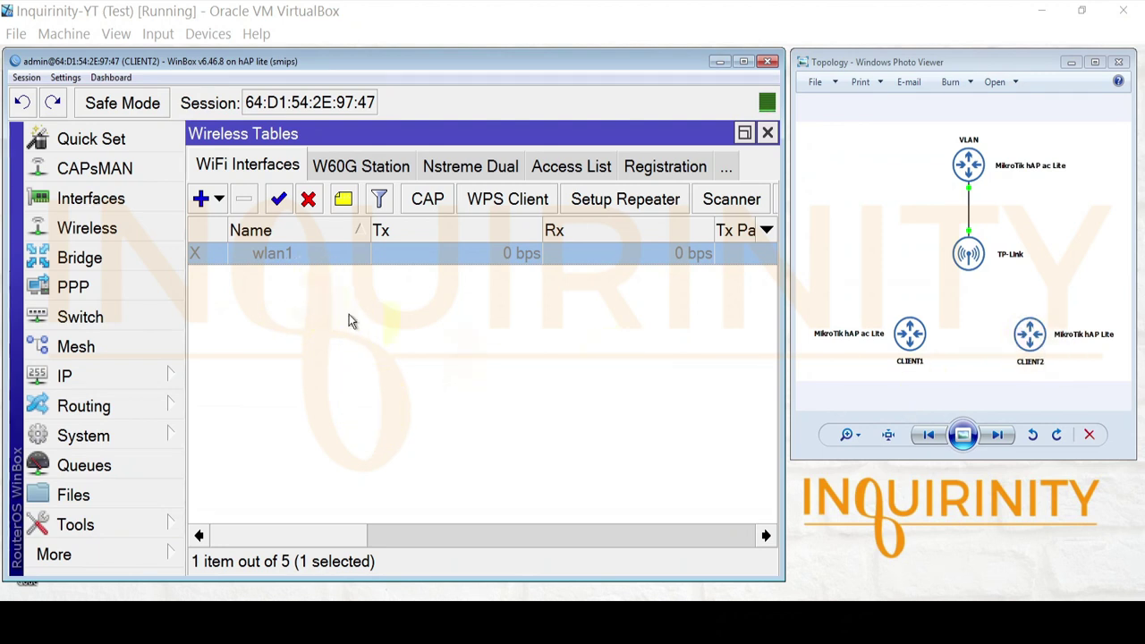
- Put wlan1 on the AdminWiFi SSID, re-enable it, and check its AP registration
{"action": "double_click", "coordinate": [274, 258]}
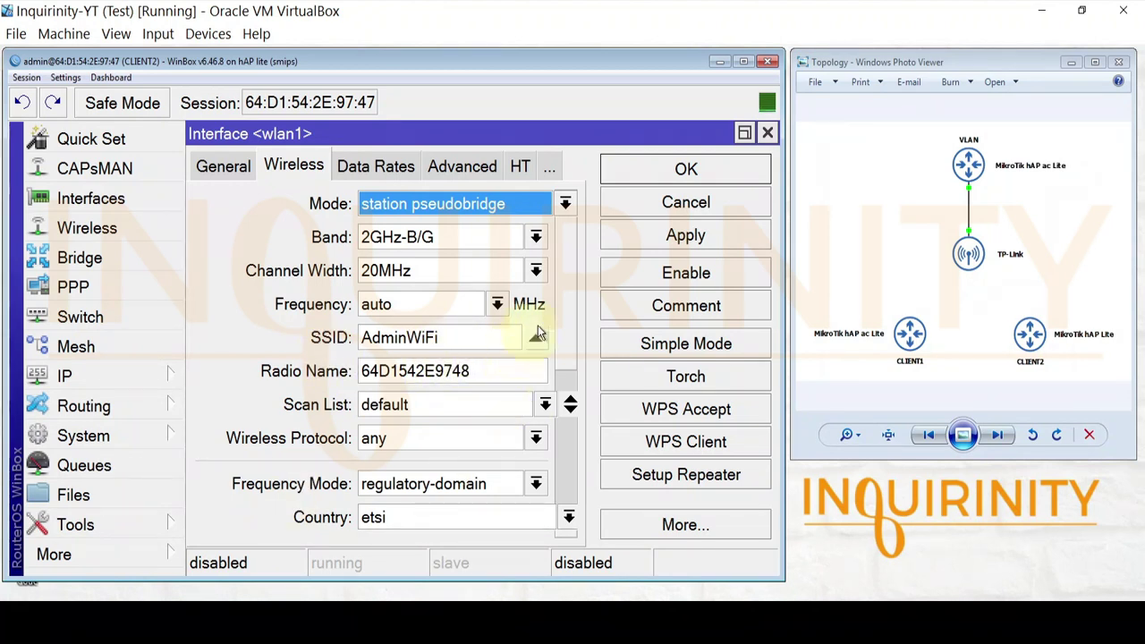
{"action": "scroll", "coordinate": [565, 300], "scroll_direction": "down", "scroll_amount": 3}
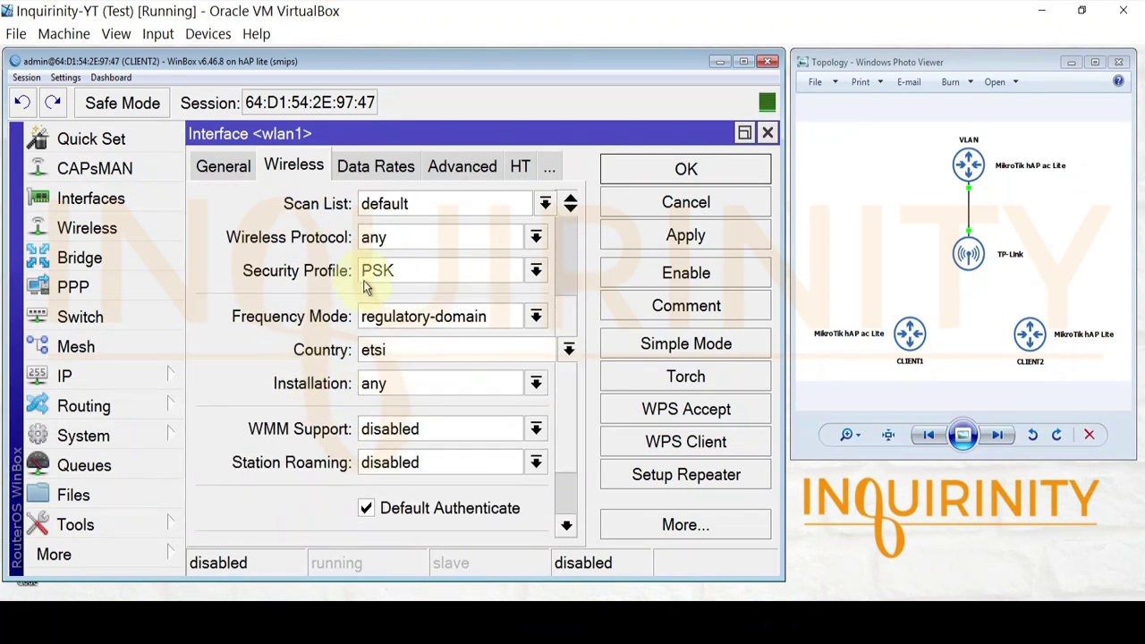
{"action": "left_click", "coordinate": [685, 170]}
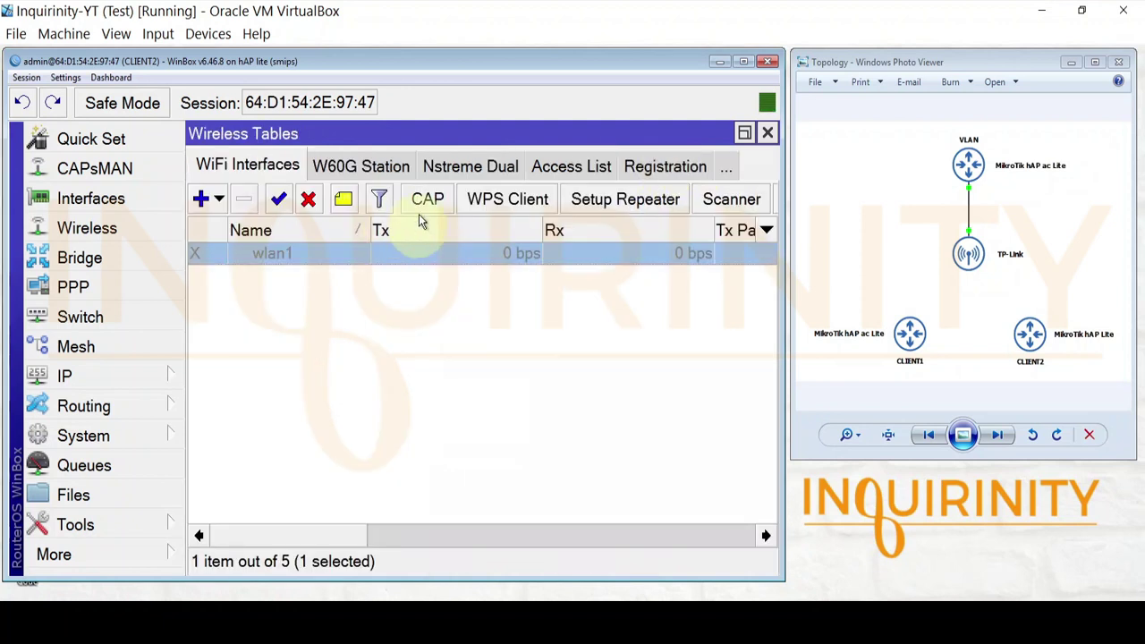
{"action": "left_click", "coordinate": [281, 198]}
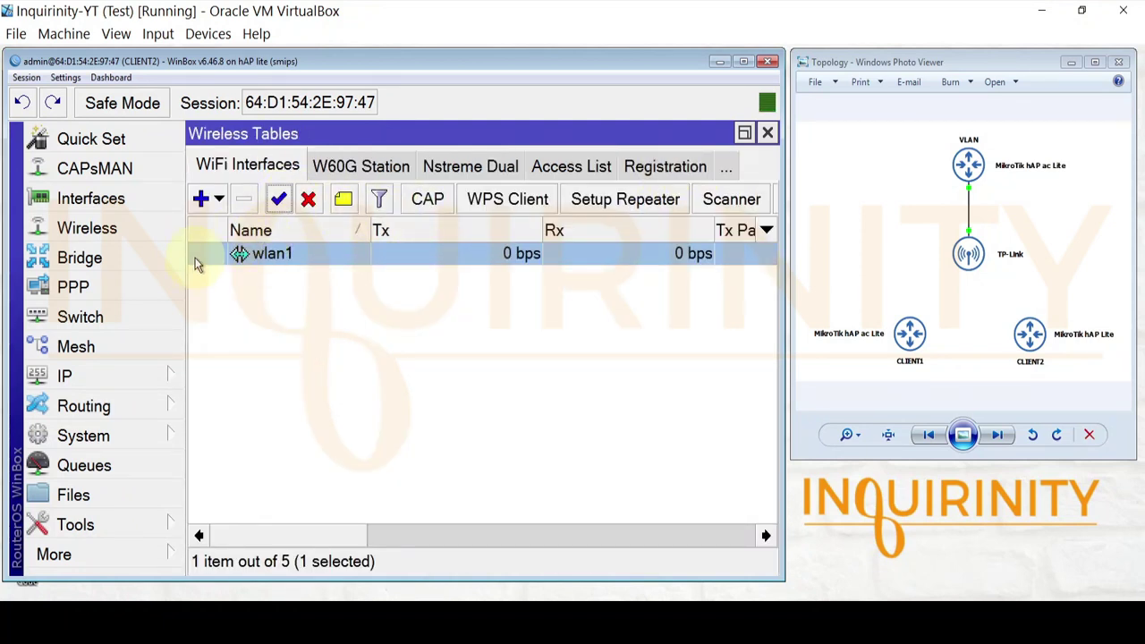
{"action": "left_click", "coordinate": [654, 169]}
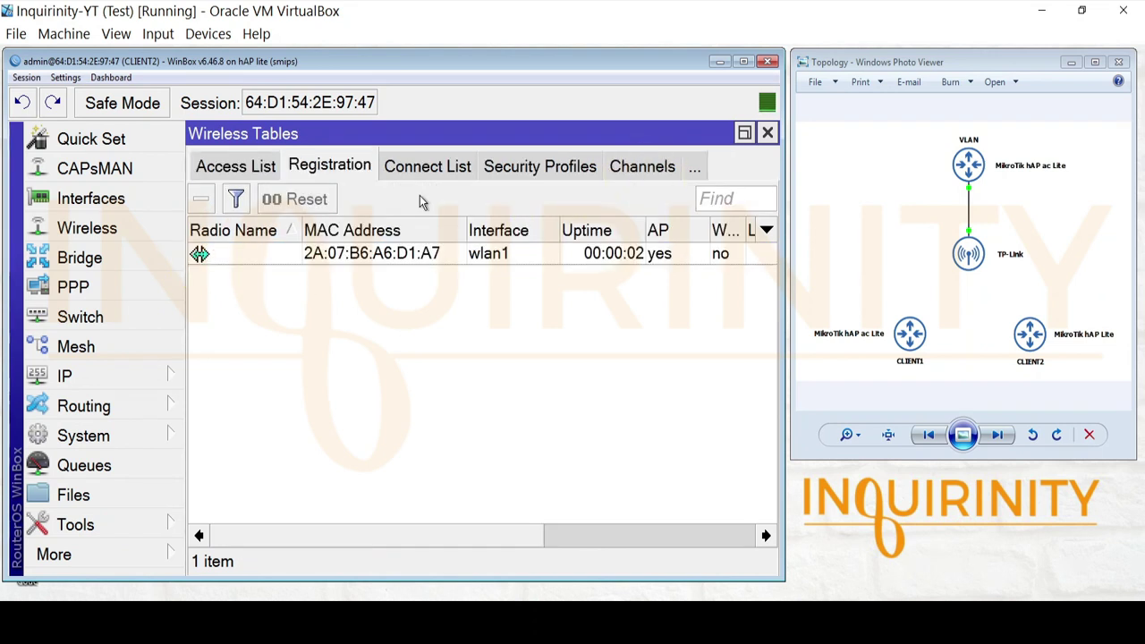
{"action": "left_click", "coordinate": [105, 377]}
- Enable wlan1's DHCP client so it obtains 192.168.40.254/24
{"action": "left_click", "coordinate": [255, 182]}
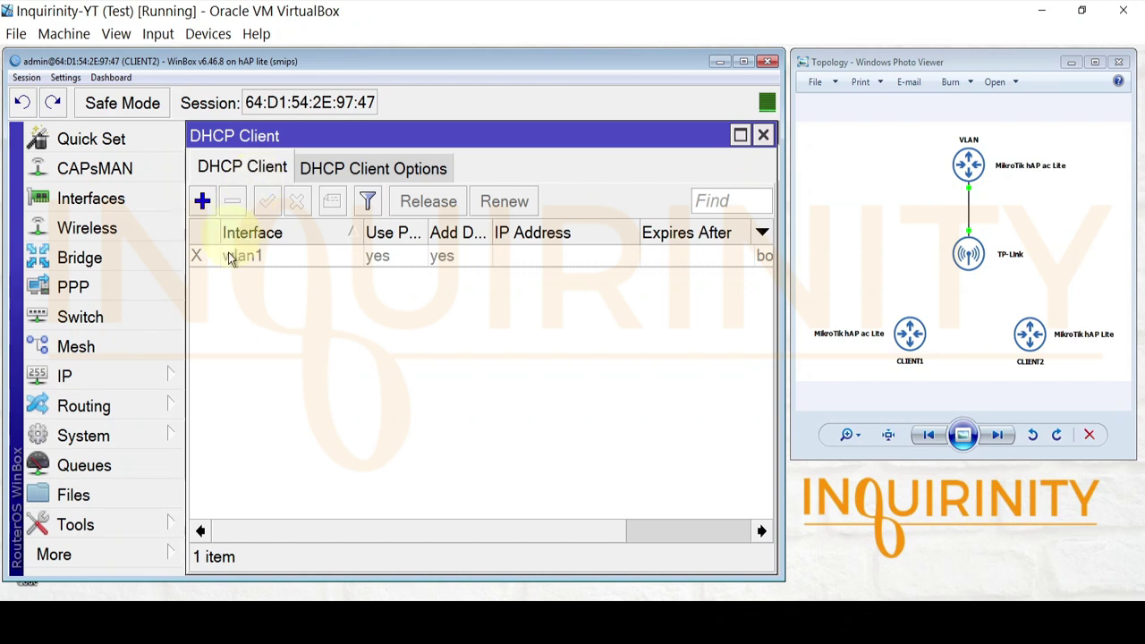
{"action": "left_click", "coordinate": [228, 258]}
{"action": "left_click", "coordinate": [266, 200]}
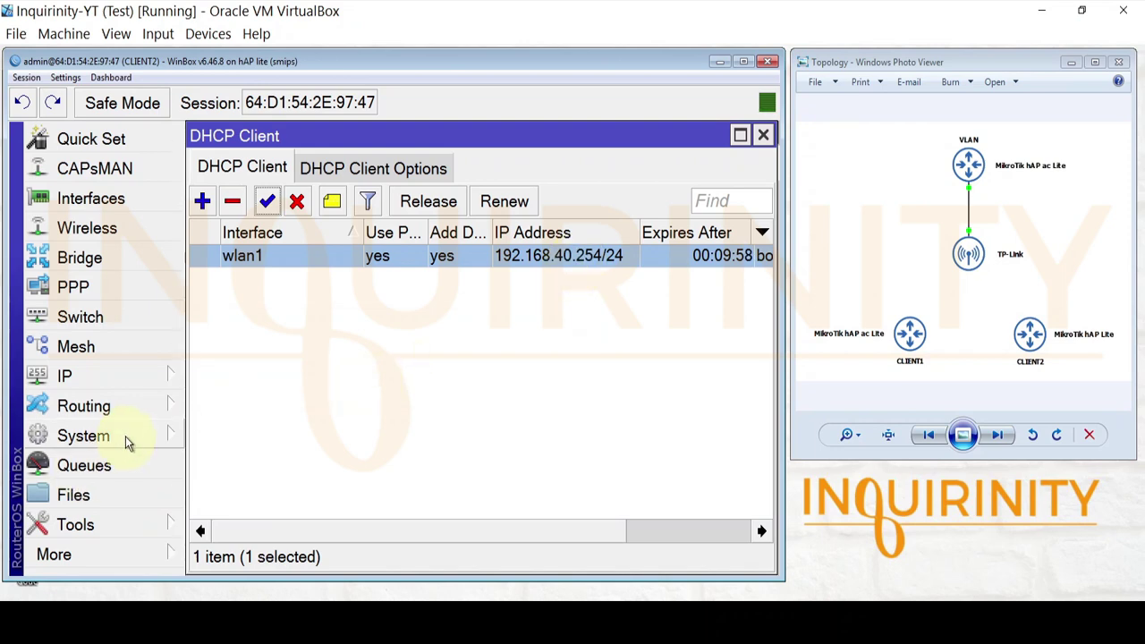
- Ping the gateway 192.168.40.1 with the Ping tool
{"action": "left_click", "coordinate": [116, 525]}
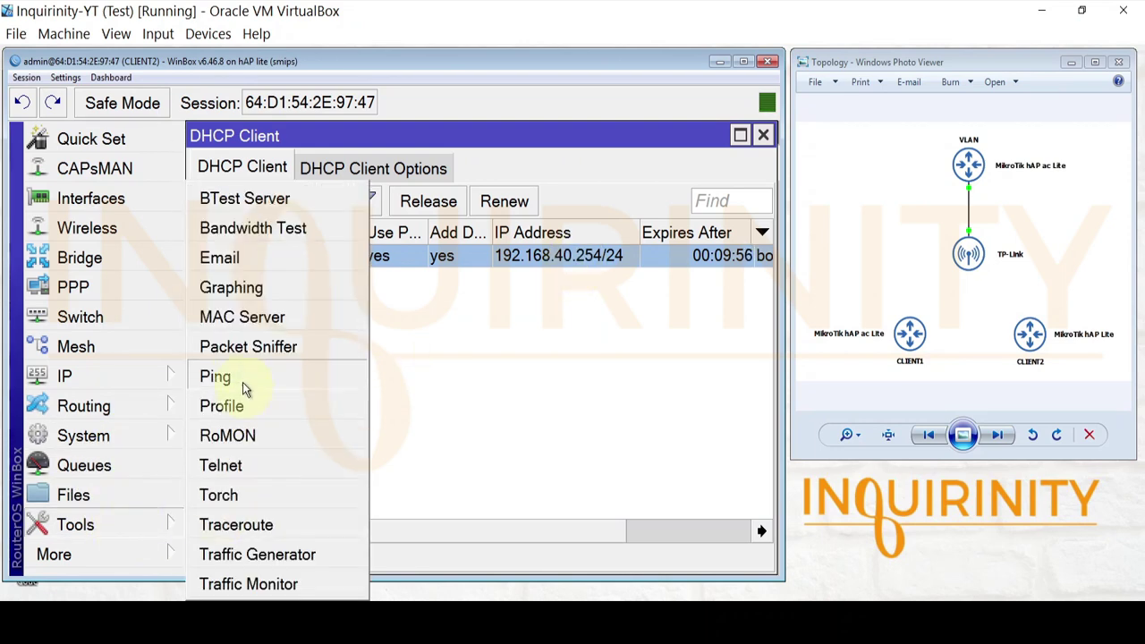
{"action": "left_click", "coordinate": [239, 373]}
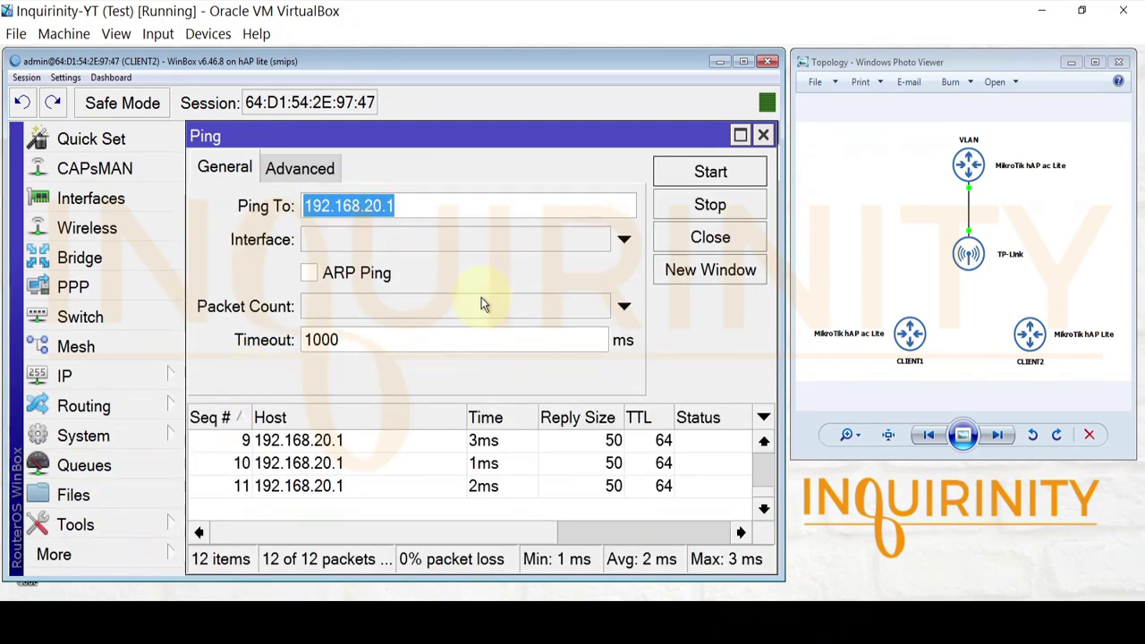
{"action": "type", "text": "192.1"}
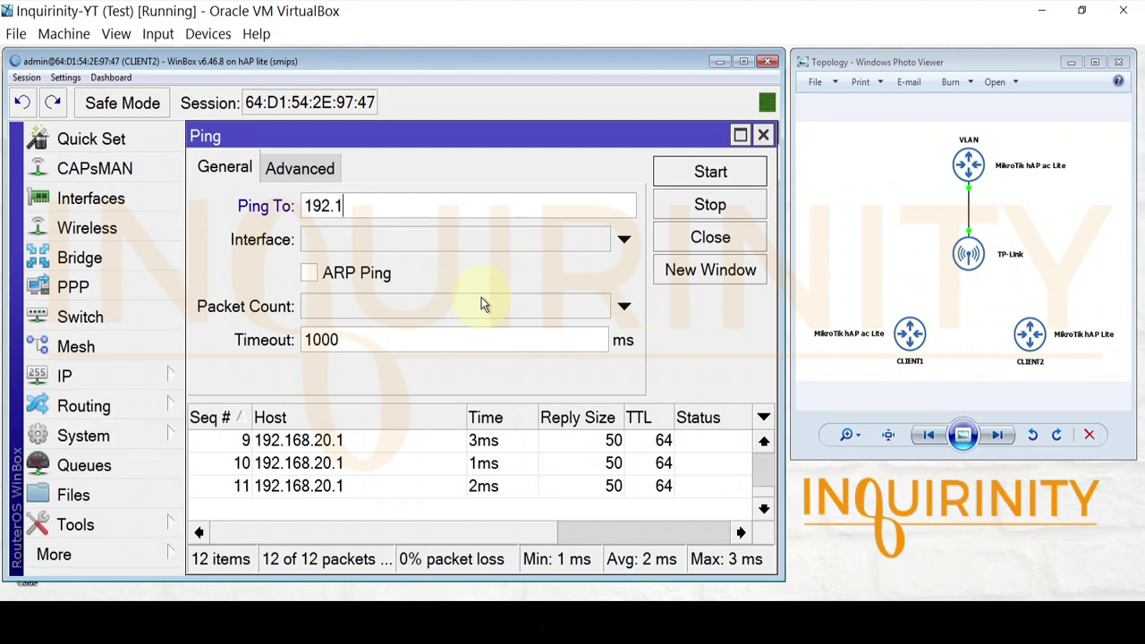
{"action": "type", "text": "68.40.1"}
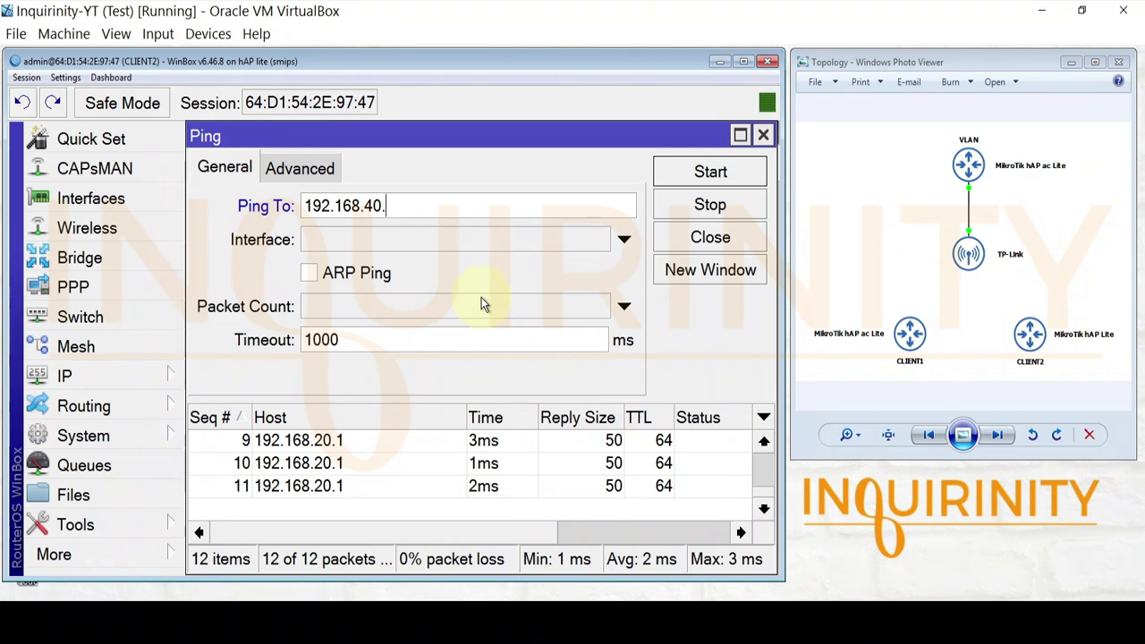
{"action": "left_click", "coordinate": [672, 174]}
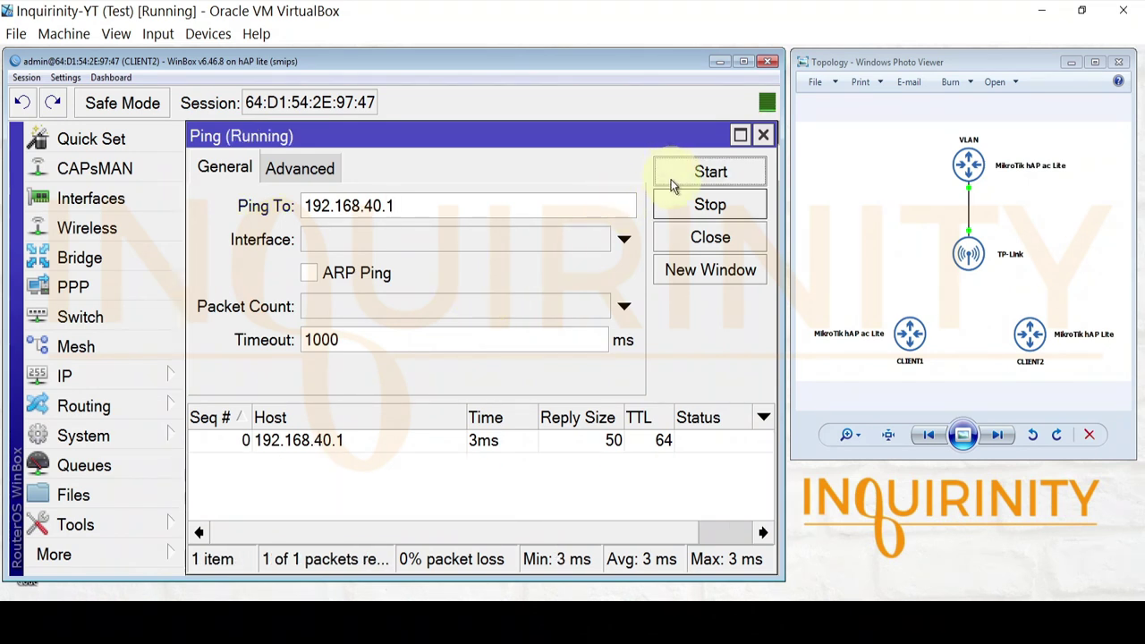